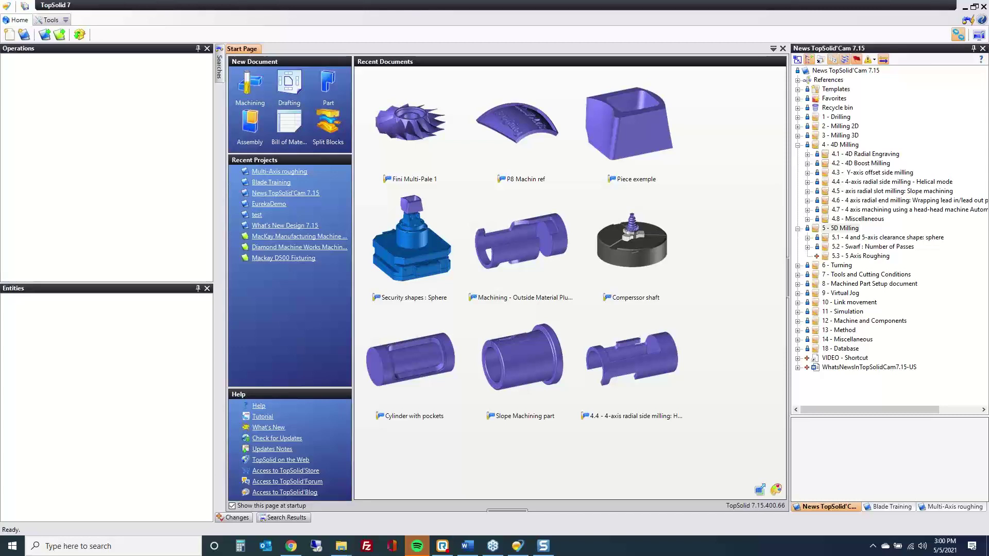
# - Open the Logo TopSolid machining document from the 4.1 - 4D Radial Engraving folder
pyautogui.click(807, 154)
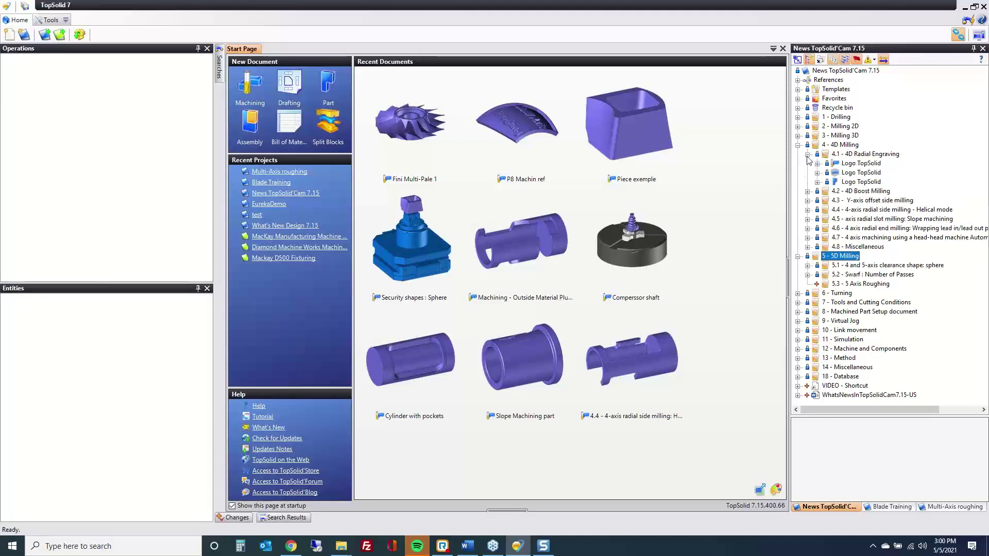
pyautogui.doubleClick(859, 164)
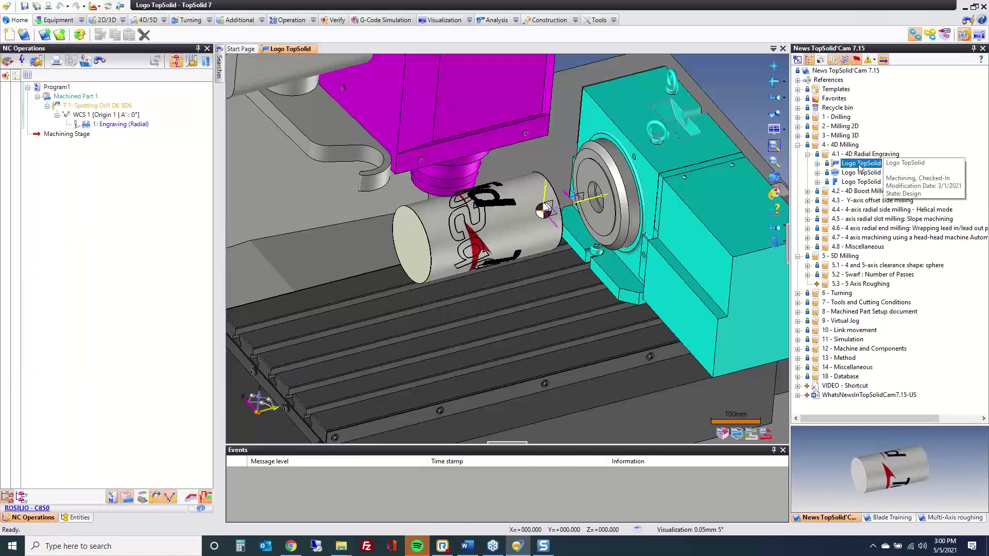
pyautogui.scroll(3, 441, 215)
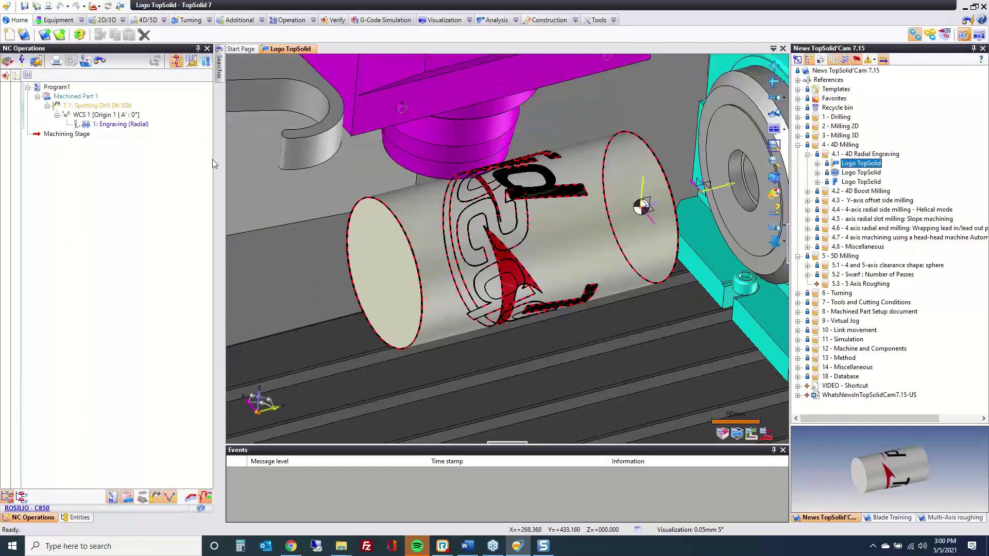
# - Delete the existing Engraving (Radial) operation from the machining program
pyautogui.click(120, 124)
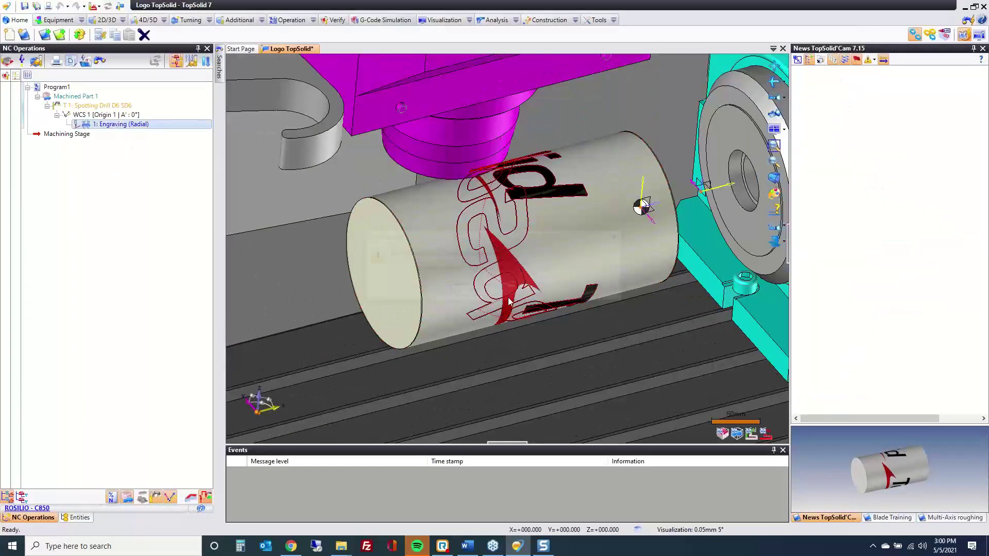
pyautogui.press('Delete')
pyautogui.click(472, 288)
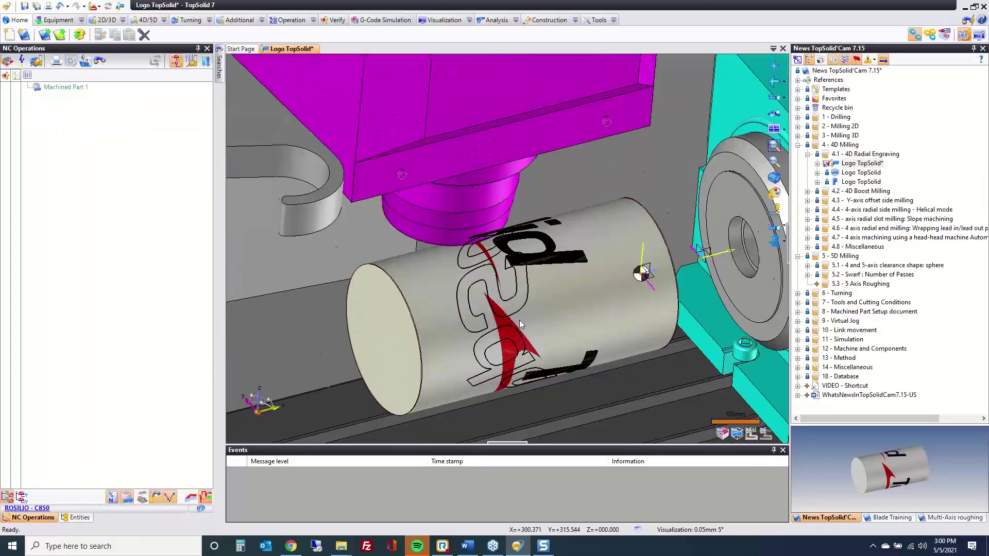
# - Create an Engraving operation on the logo sketch wrapped around the cylinder, with the multi axis type set to Four axis radial
pyautogui.moveTo(520, 324); pyautogui.dragTo(502, 337, button='middle')
pyautogui.click(548, 316)
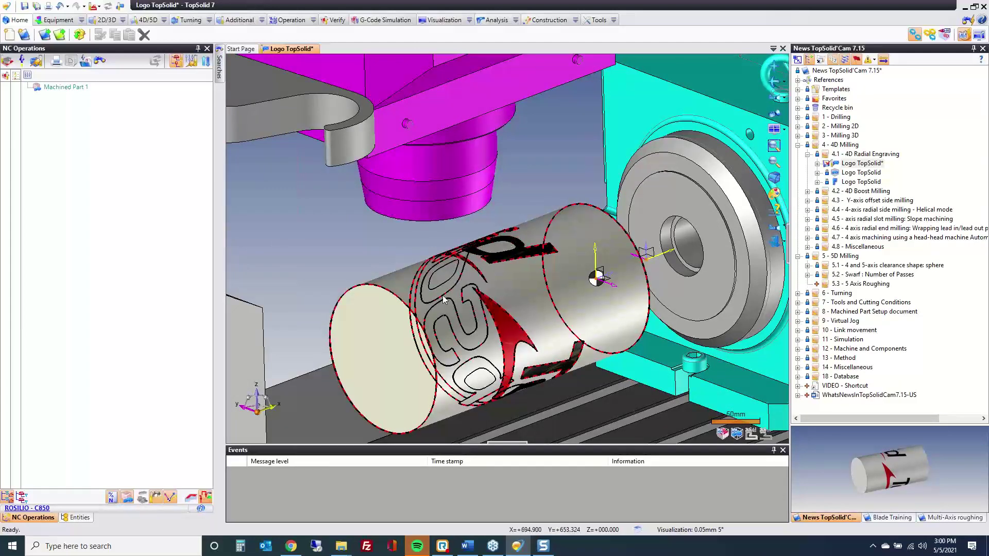
pyautogui.rightClick(309, 230)
pyautogui.moveTo(371, 282)
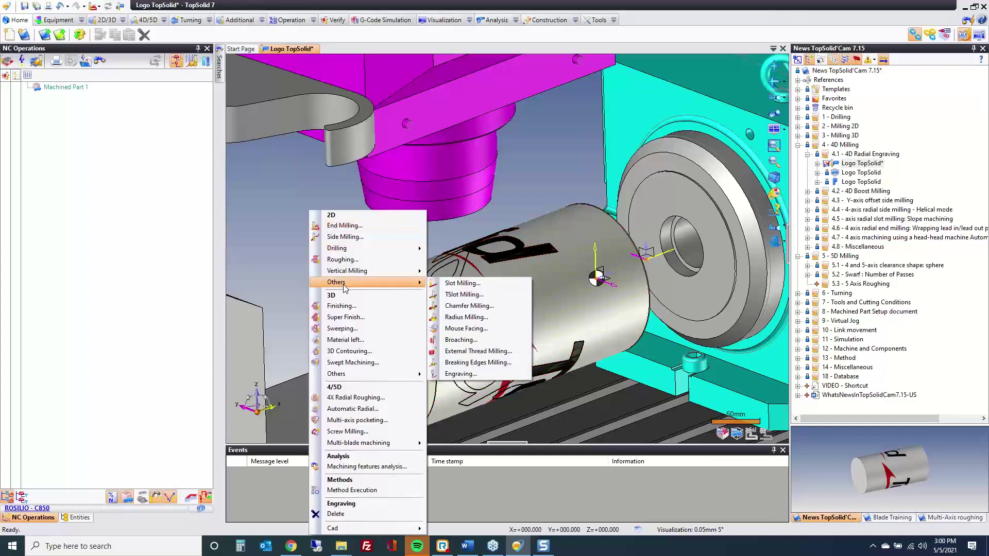
pyautogui.click(484, 375)
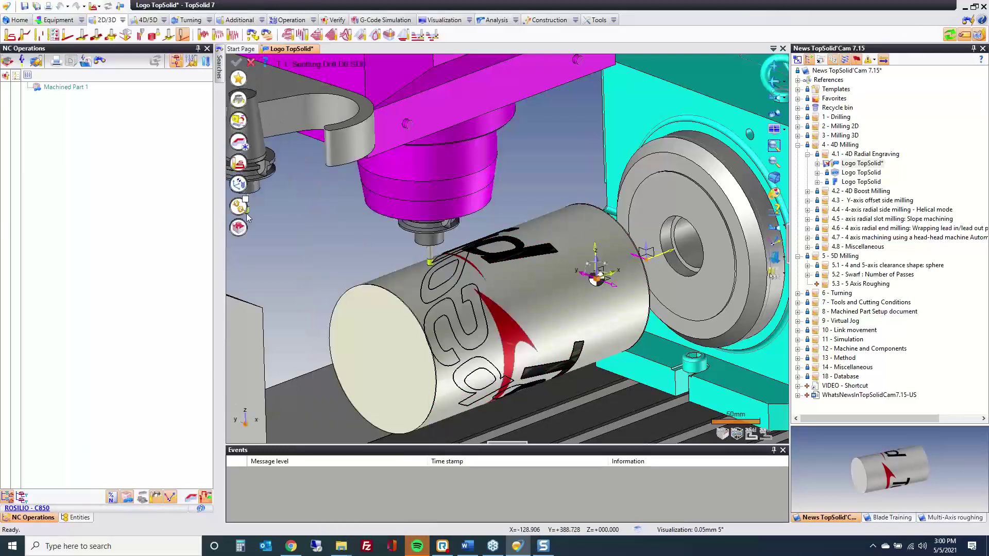
pyautogui.click(241, 209)
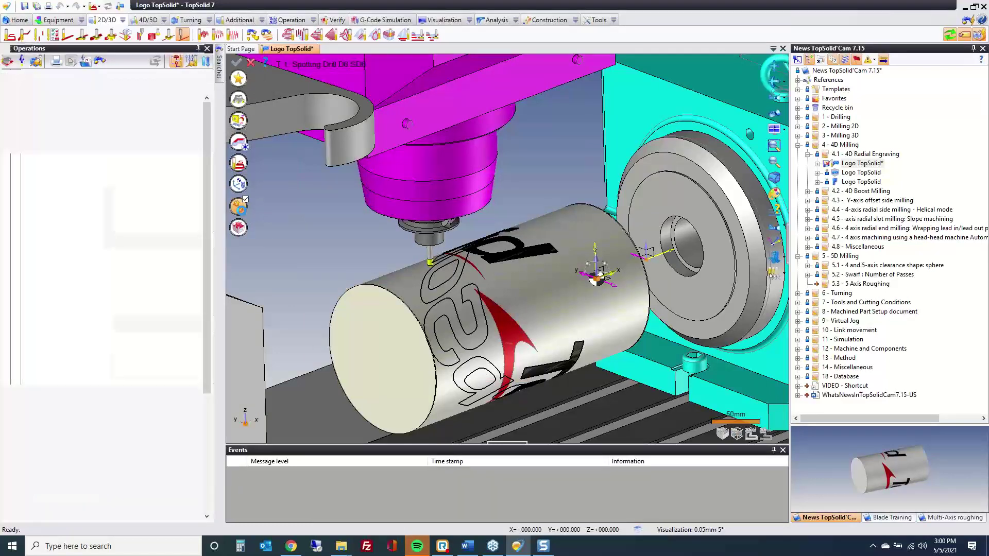
pyautogui.click(136, 69)
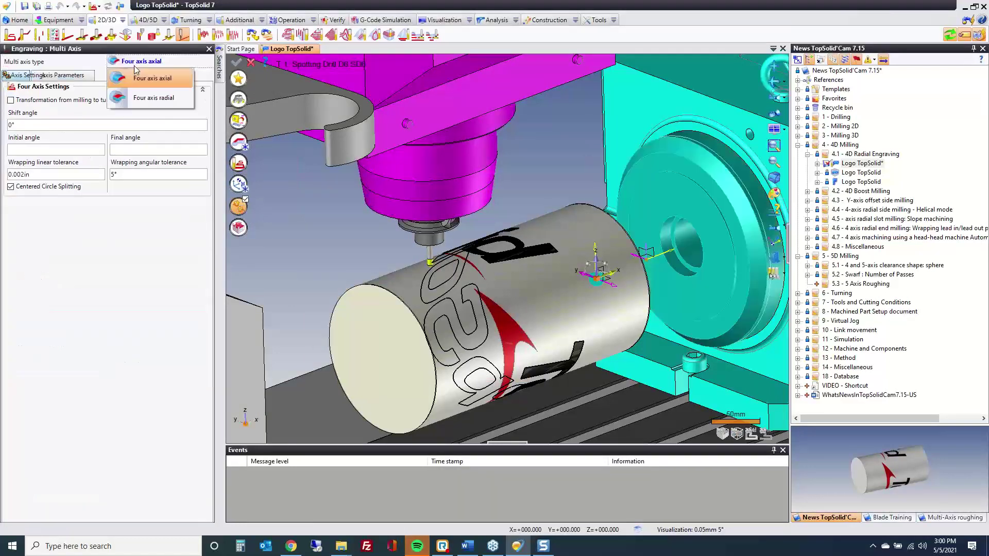
pyautogui.click(147, 97)
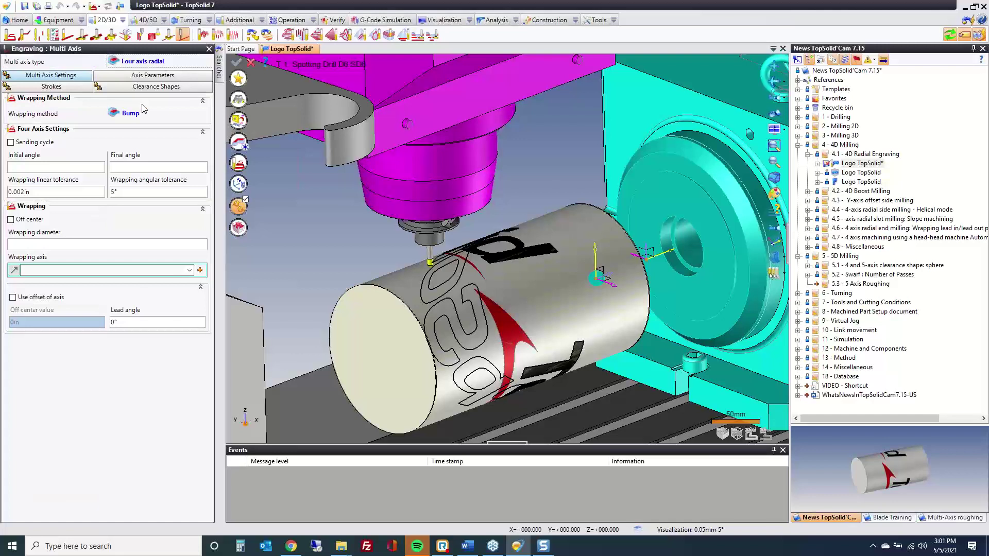
pyautogui.click(240, 143)
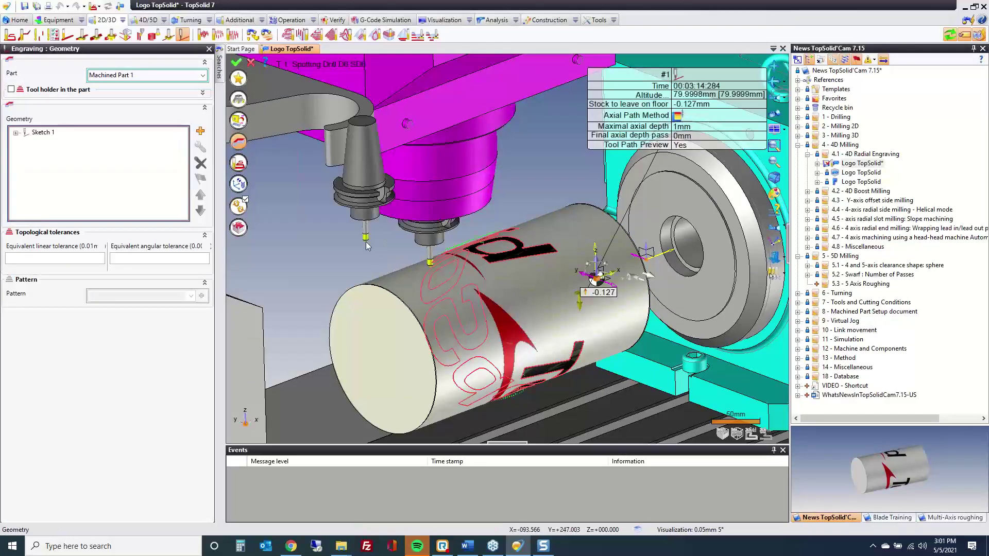
pyautogui.click(236, 62)
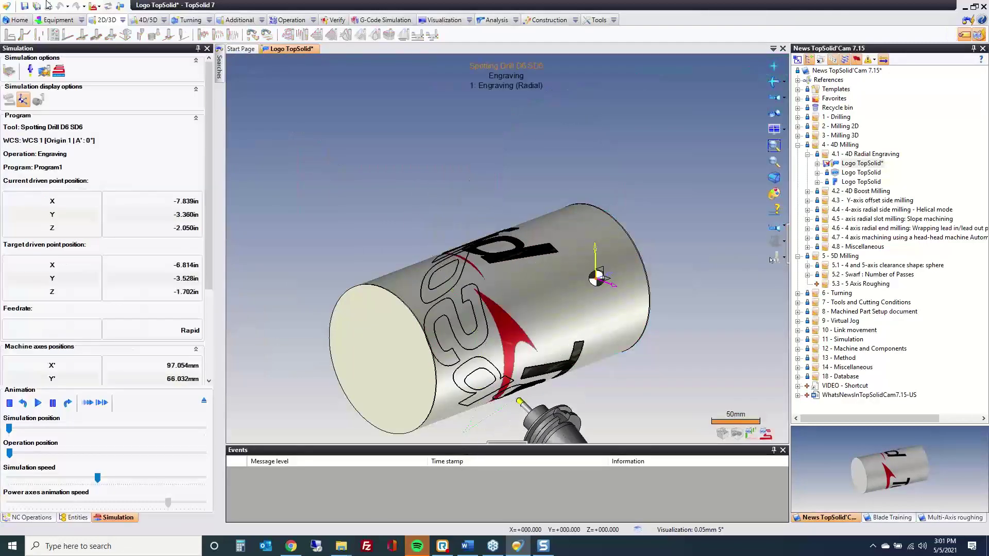
# - Watch the radial engraving simulation with the machine displayed and exit it
pyautogui.click(30, 72)
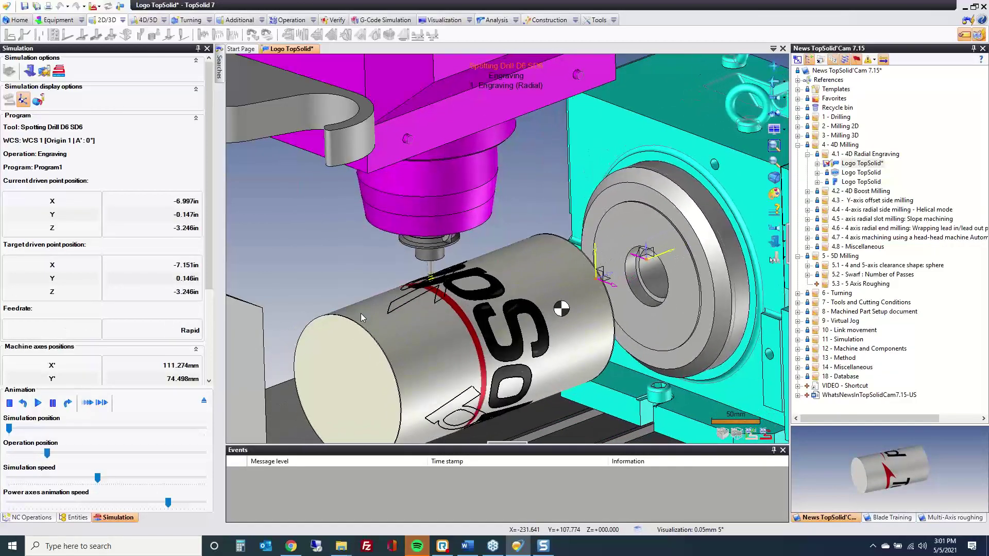
pyautogui.press('Escape')
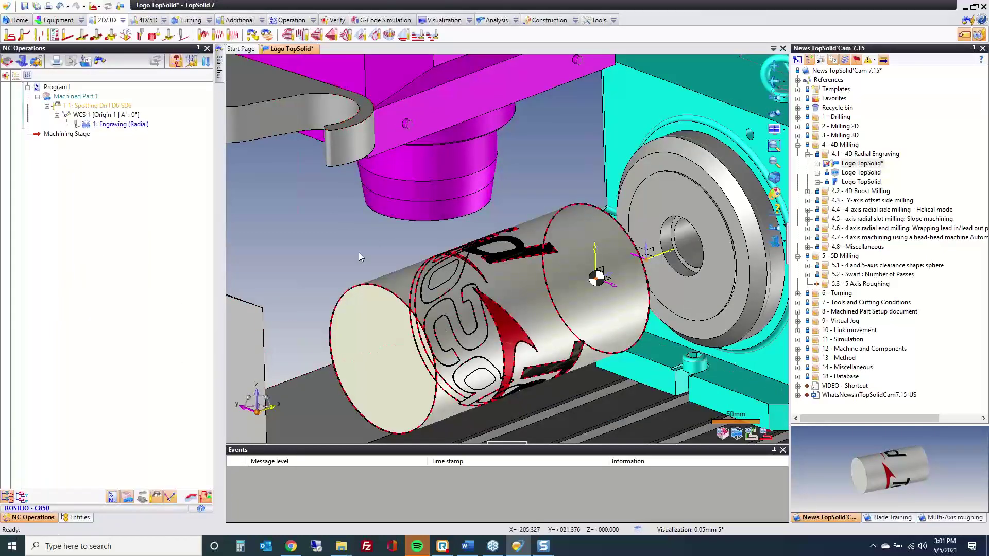
# - Close the Logo TopSolid document without saving and open the 4D Boost Milling document from the 4.2 - 4D Boost Milling folder
pyautogui.middleClick(295, 50)
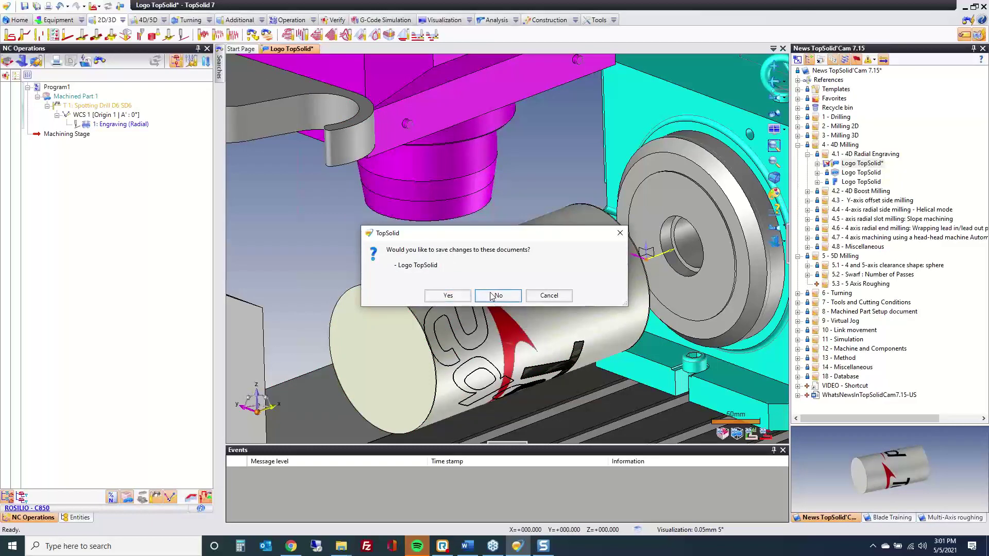
pyautogui.click(497, 296)
pyautogui.click(808, 154)
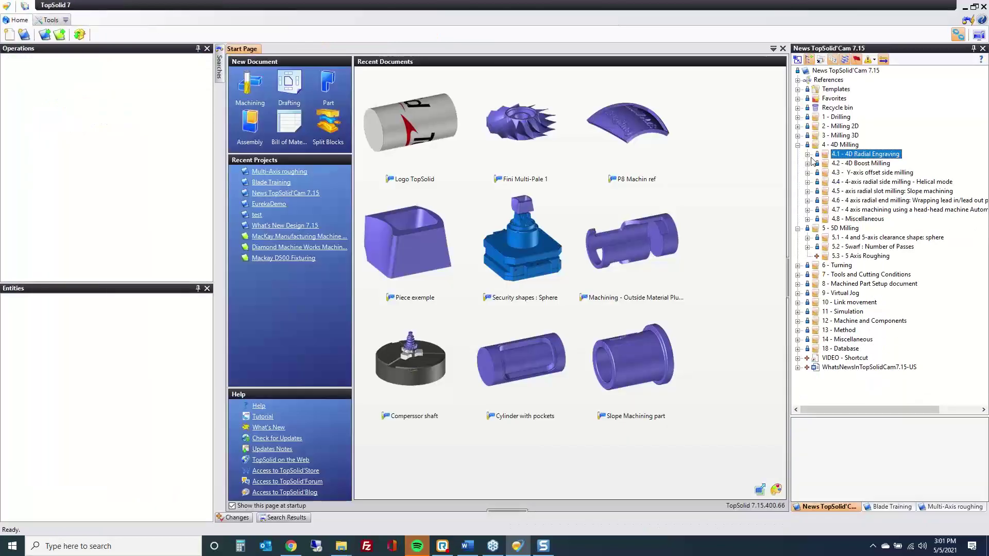
pyautogui.click(808, 164)
pyautogui.click(863, 173)
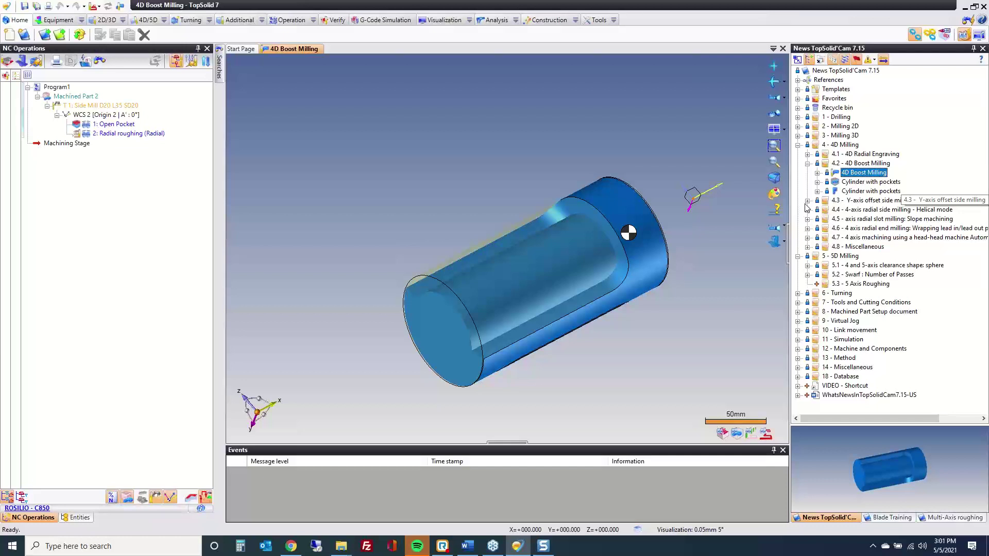
pyautogui.click(358, 122)
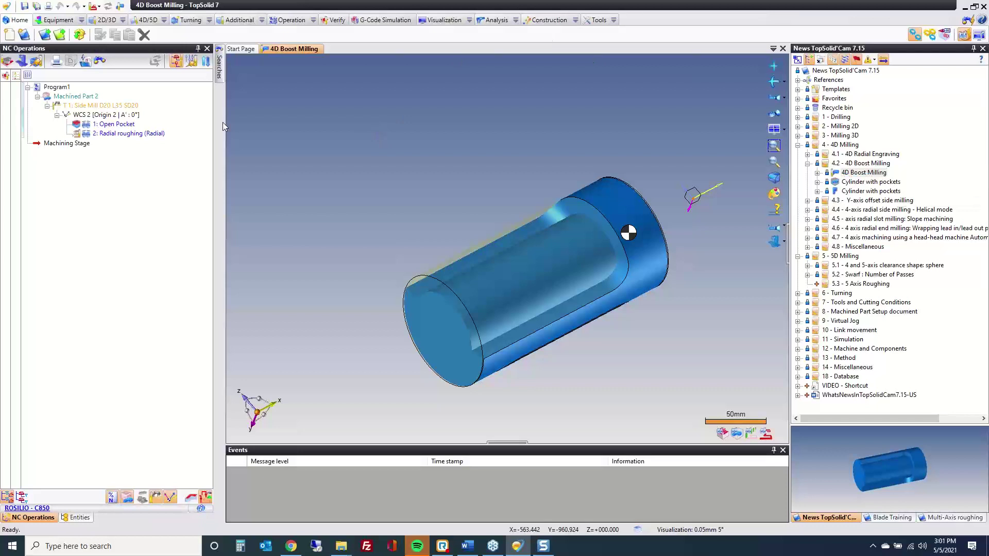
# - Delete the Open Pocket operation from the machining program
pyautogui.click(128, 125)
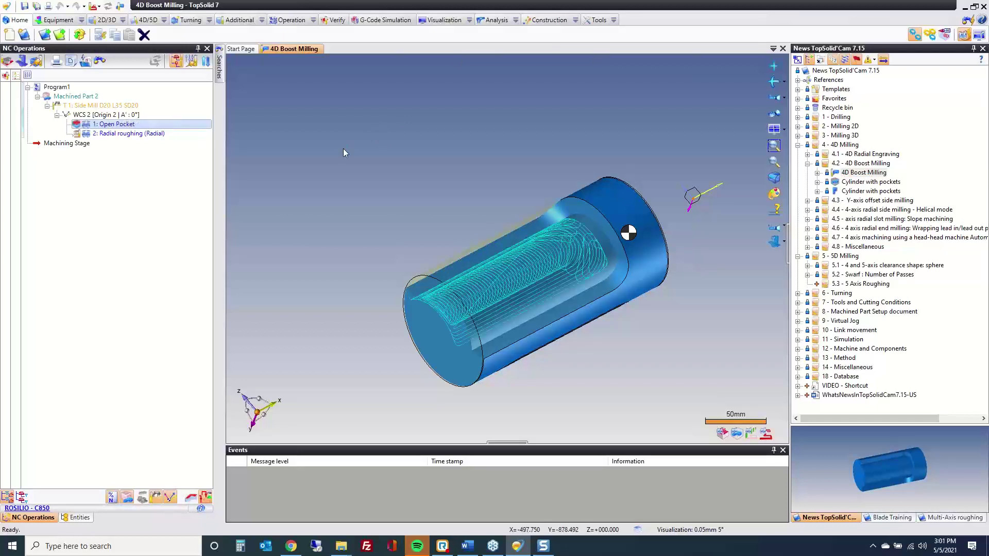
pyautogui.press('Delete')
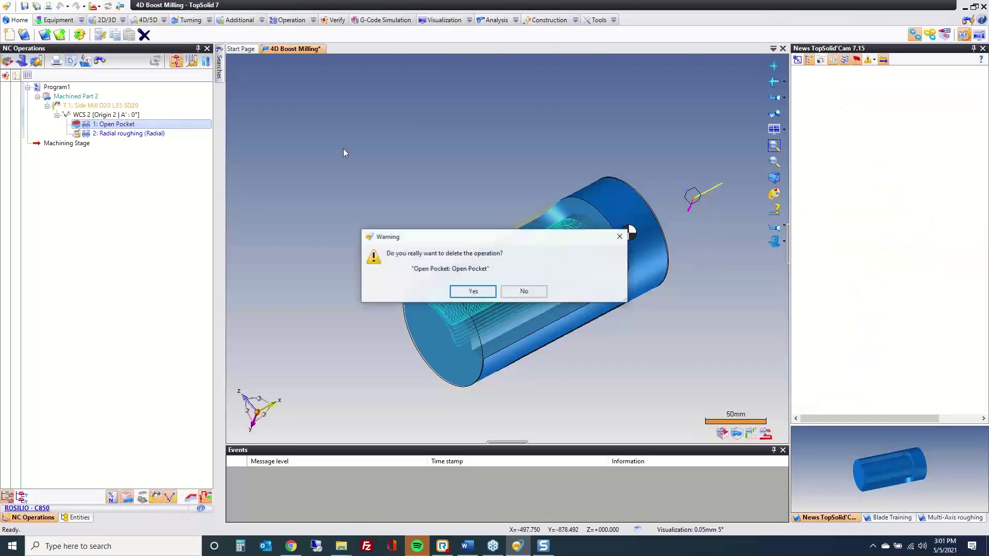
pyautogui.click(472, 292)
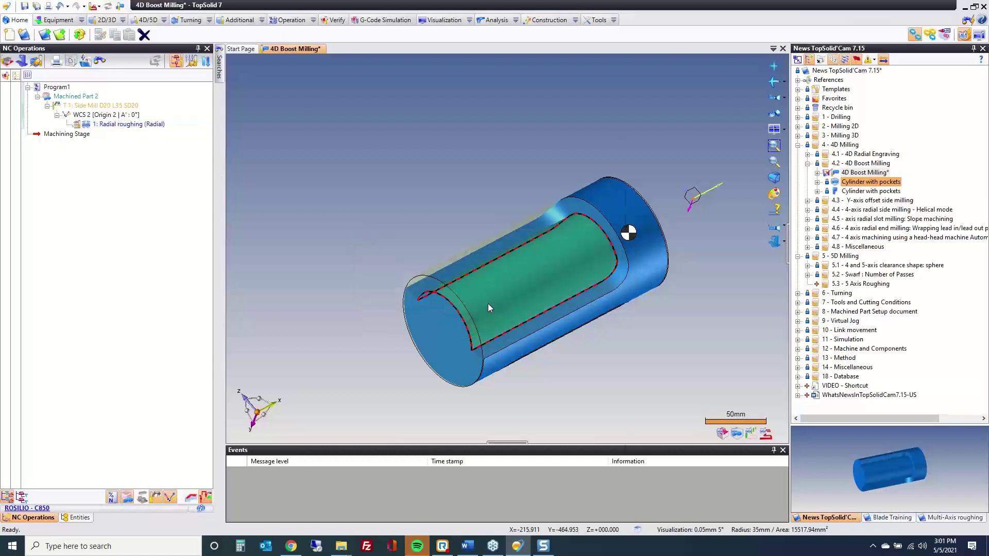
# - Start an End Milling operation on the curved pocket floor of the cylinder with the multi axis type set to Four axis radial
pyautogui.rightClick(488, 307)
pyautogui.click(525, 150)
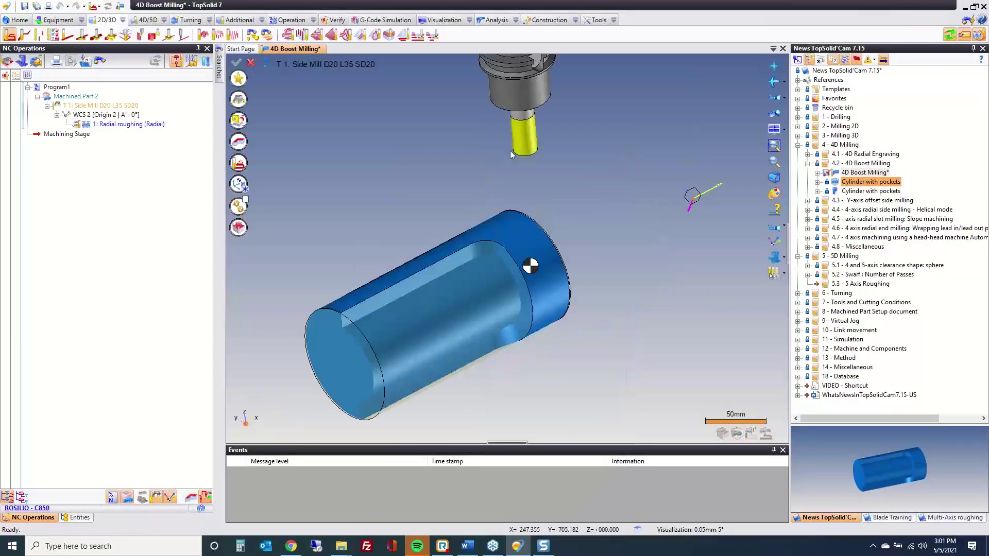
pyautogui.click(240, 207)
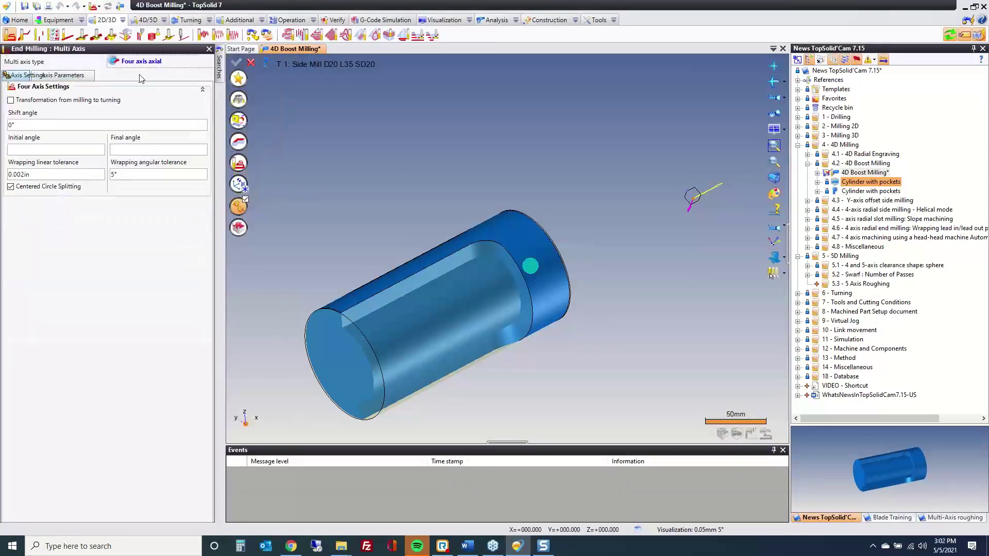
pyautogui.click(136, 61)
pyautogui.click(136, 96)
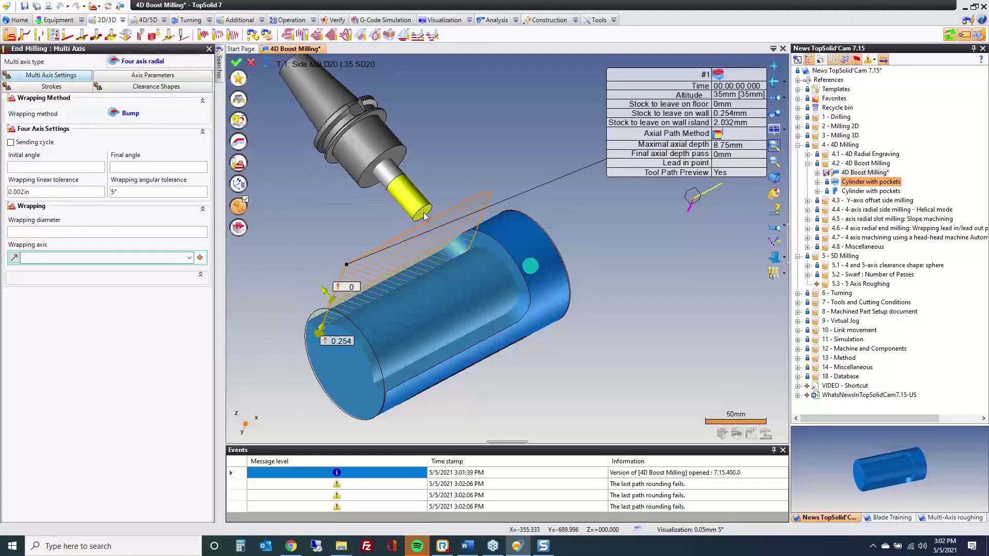
# - Set the last path rounding value to 0 mm in the end milling operation's high speed machining settings
pyautogui.click(238, 165)
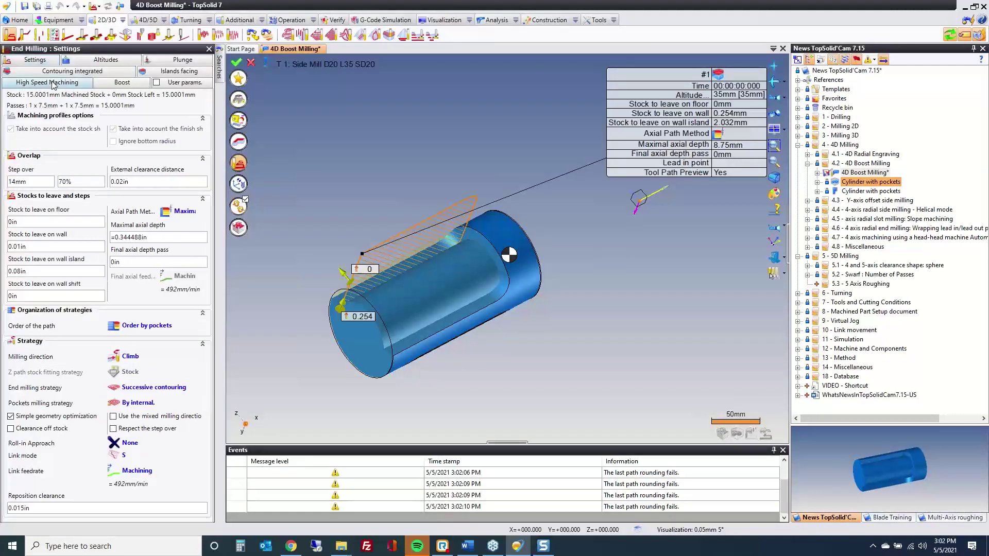
pyautogui.click(53, 84)
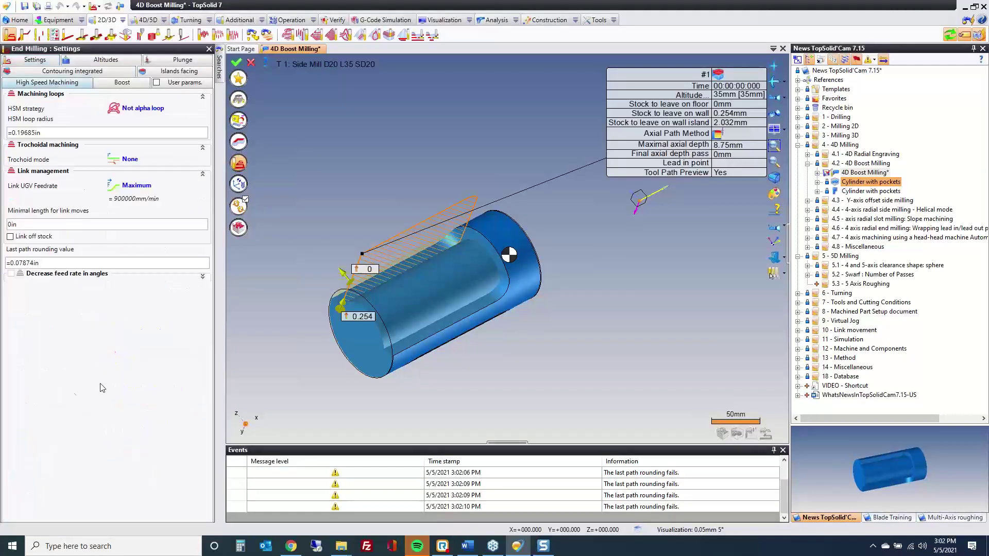
pyautogui.tripleClick(25, 265)
pyautogui.write('0')
pyautogui.press('Return')
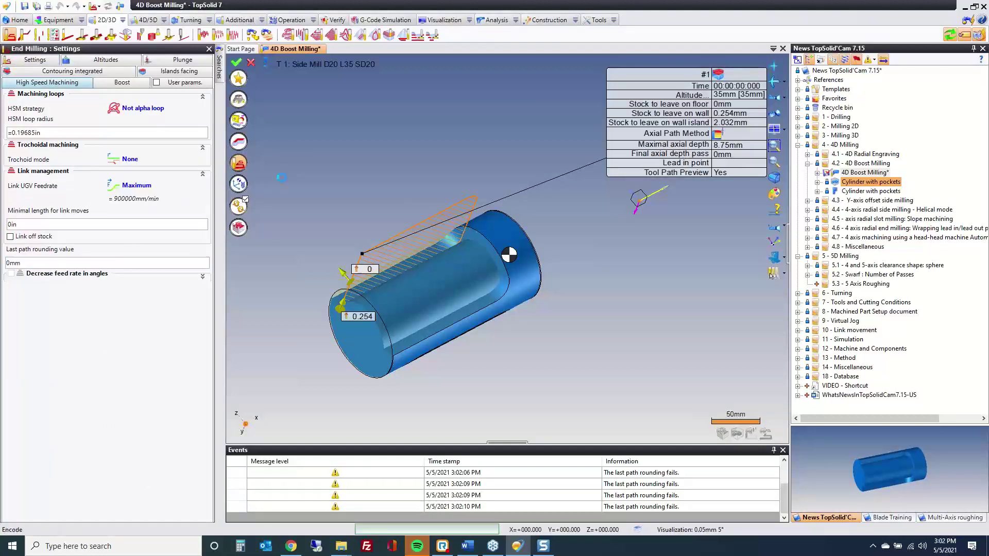
# - Change the end milling strategy to Boost and set the step over to 20%
pyautogui.click(35, 57)
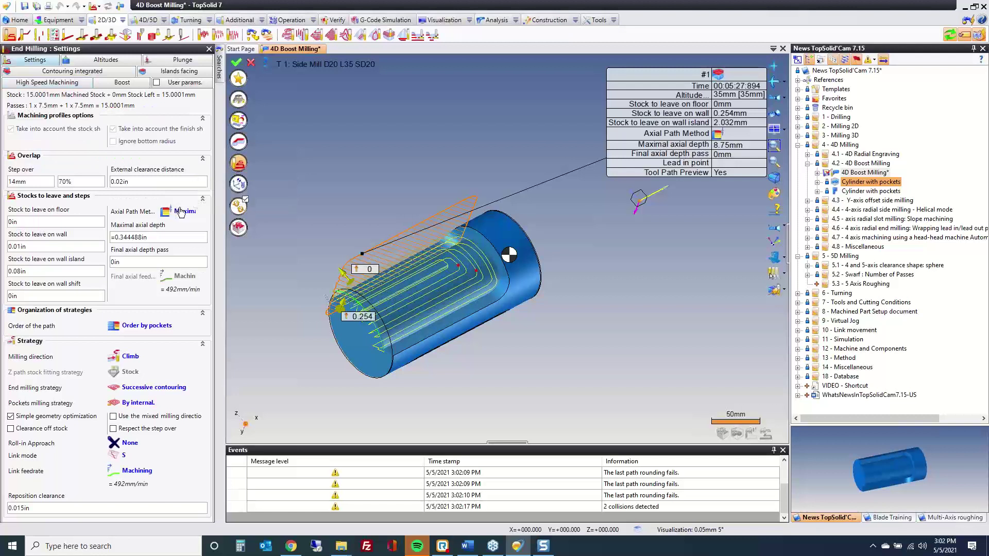
pyautogui.click(143, 389)
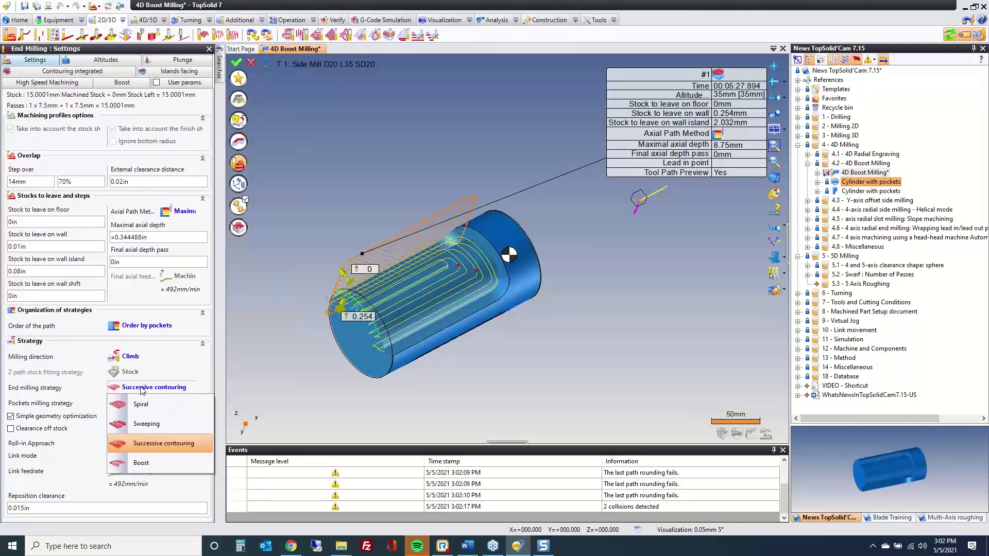
pyautogui.click(141, 463)
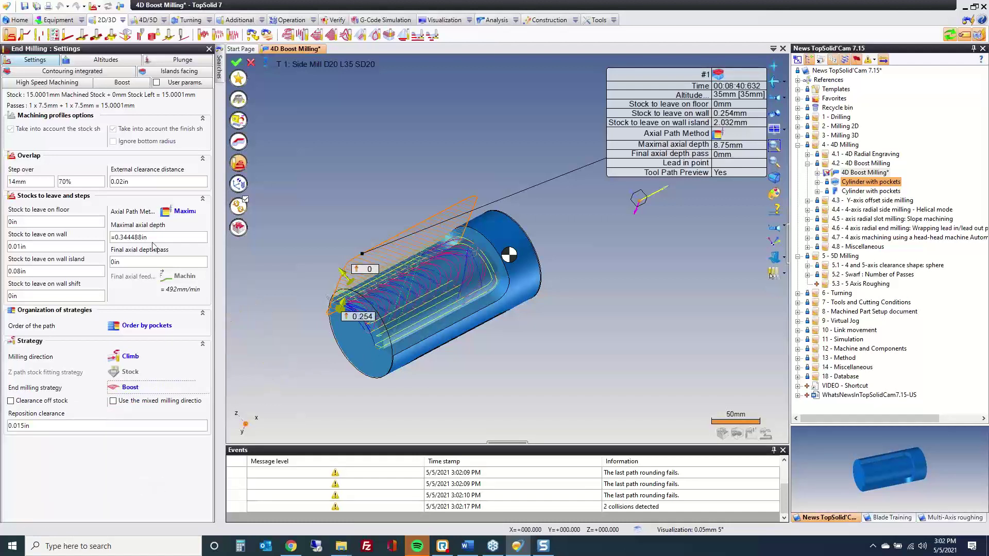
pyautogui.click(73, 183)
pyautogui.write('20')
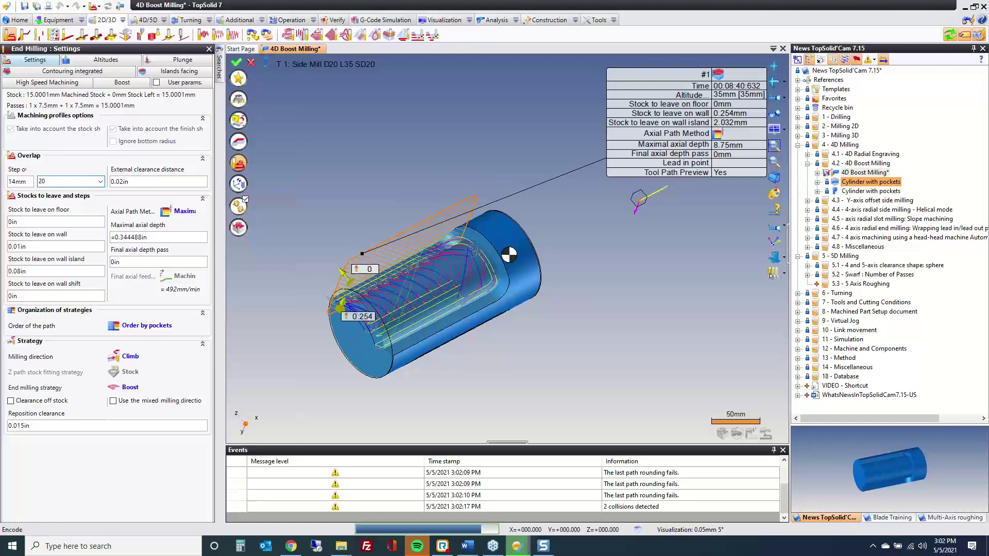
pyautogui.press('Tab')
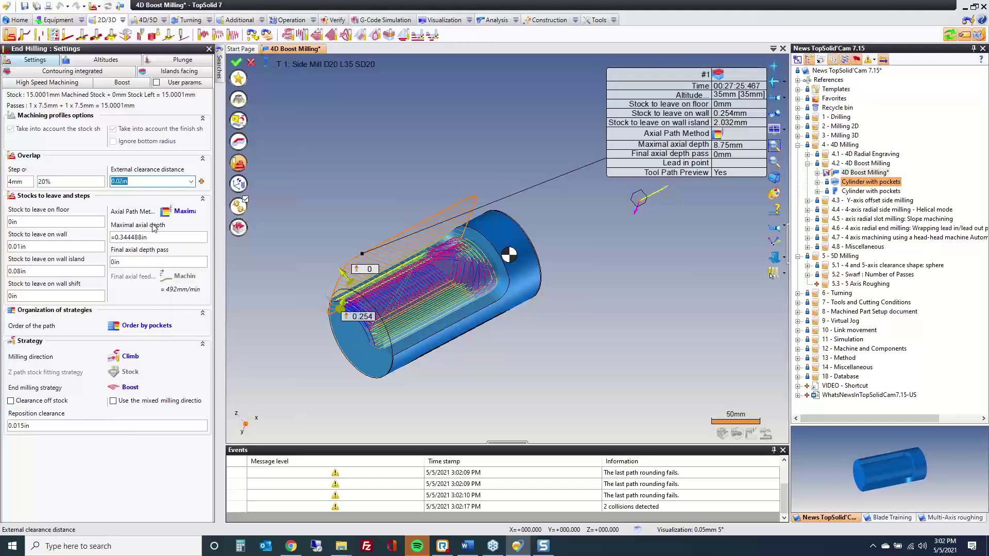
# - Switch the operation's axial path method to Number of passes and inspect the resulting toolpath up close
pyautogui.click(164, 211)
pyautogui.click(172, 242)
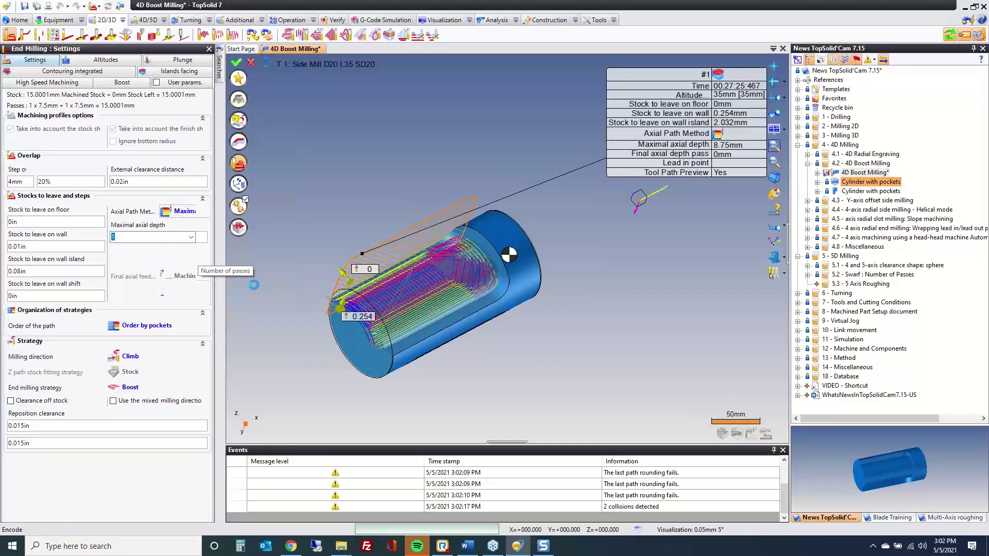
pyautogui.scroll(5, 335, 348)
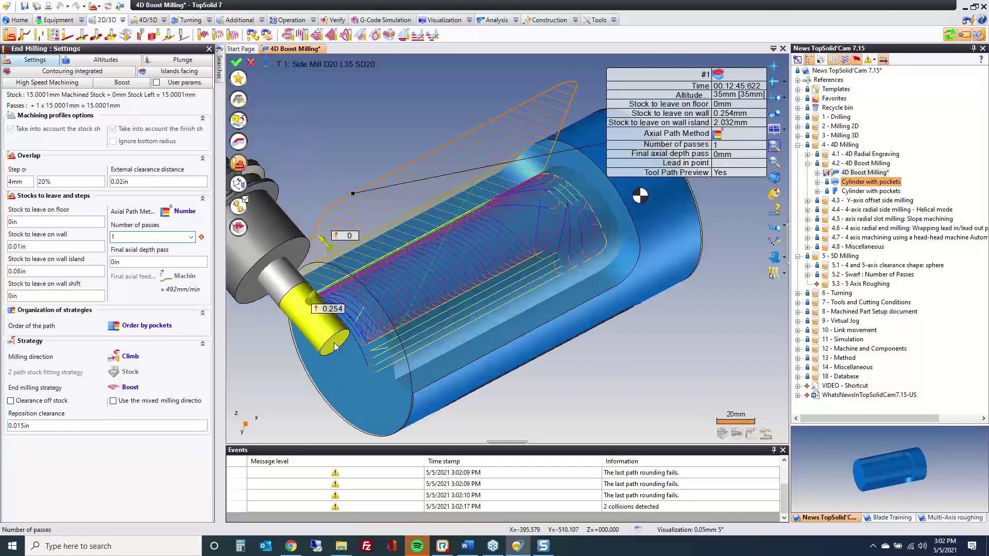
# - Turn on the mixed milling direction for the Boost end milling operation and accept the operation
pyautogui.moveTo(335, 347); pyautogui.dragTo(317, 342, button='middle')
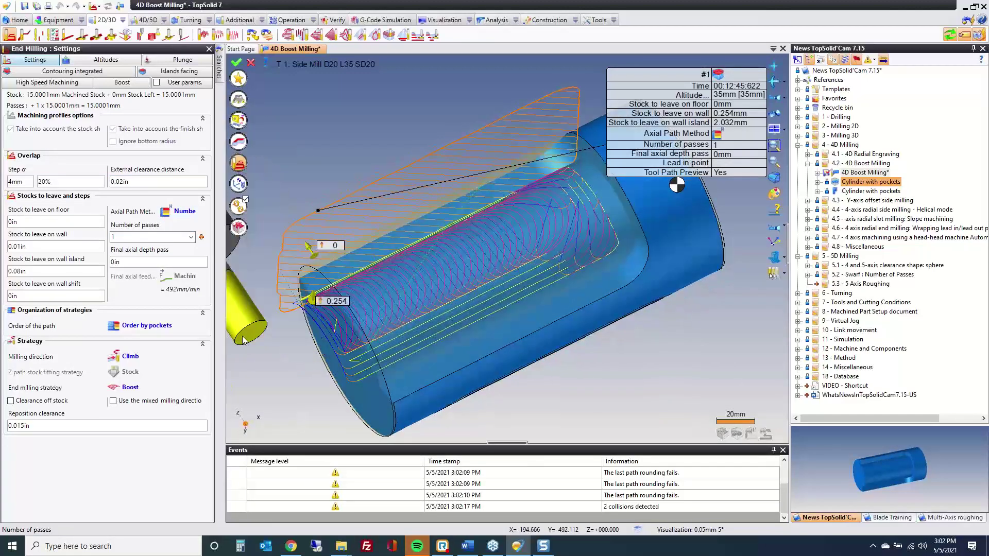
pyautogui.click(153, 403)
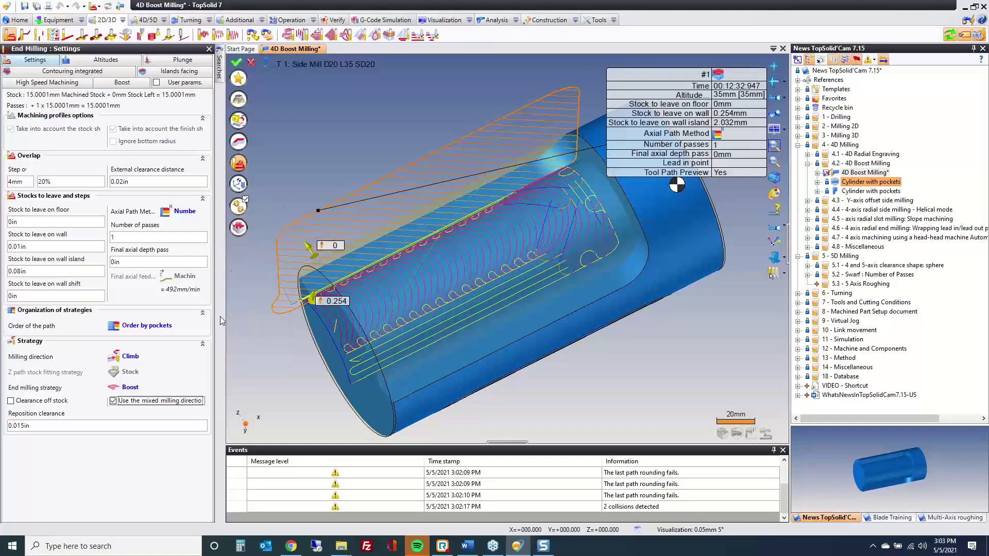
pyautogui.click(237, 62)
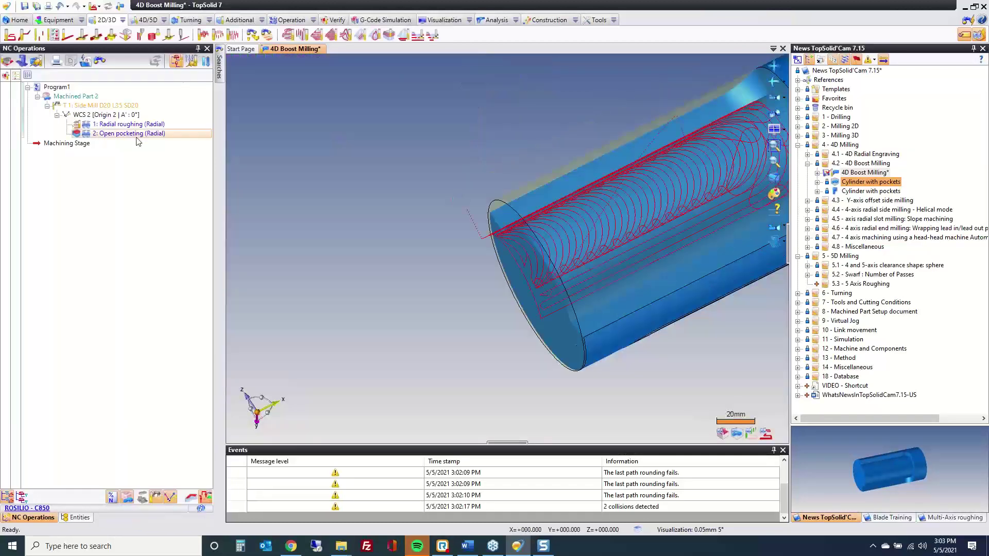
# - Review the settings of the Radial roughing (Radial) operation, including its Boost end milling strategy, and exit without changes
pyautogui.doubleClick(123, 128)
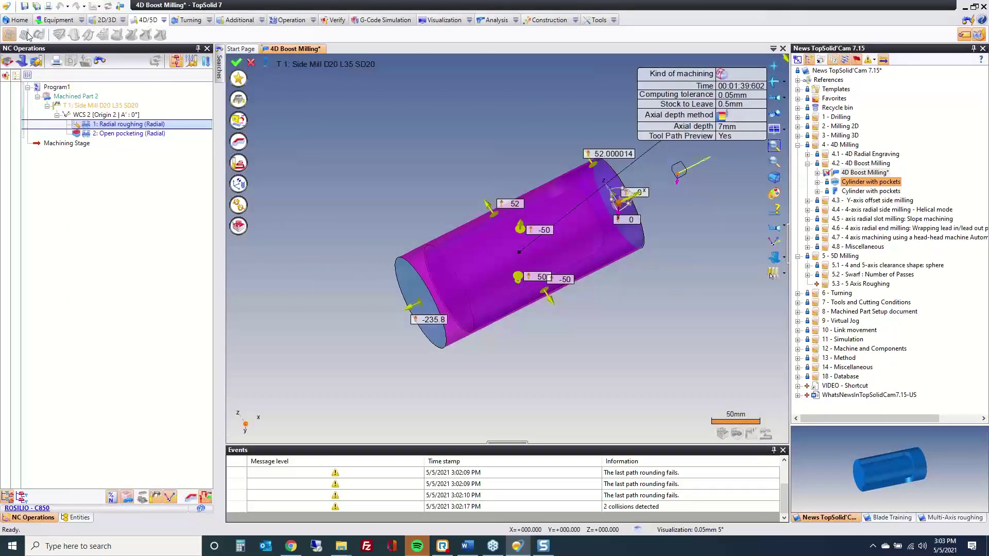
pyautogui.click(238, 164)
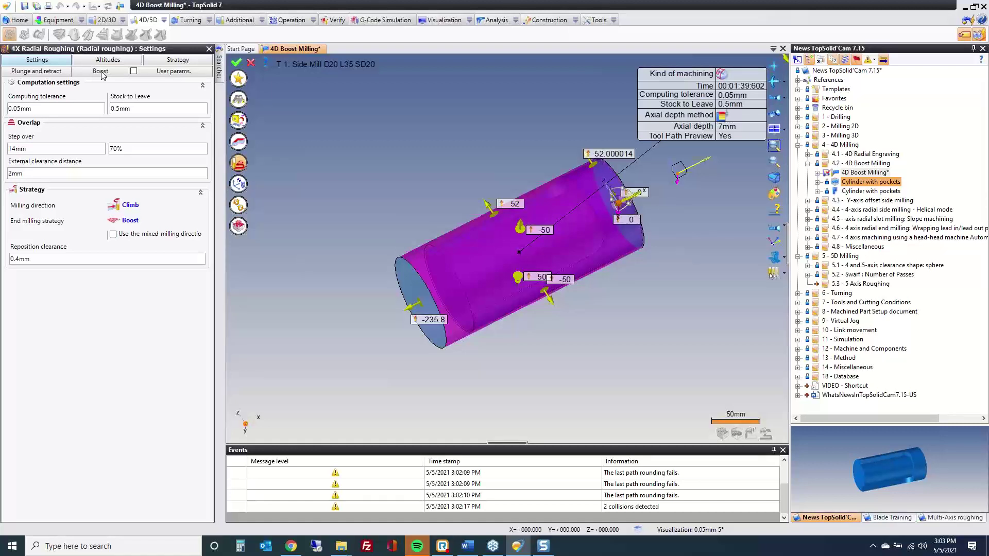
pyautogui.press('Escape')
pyautogui.click(447, 157)
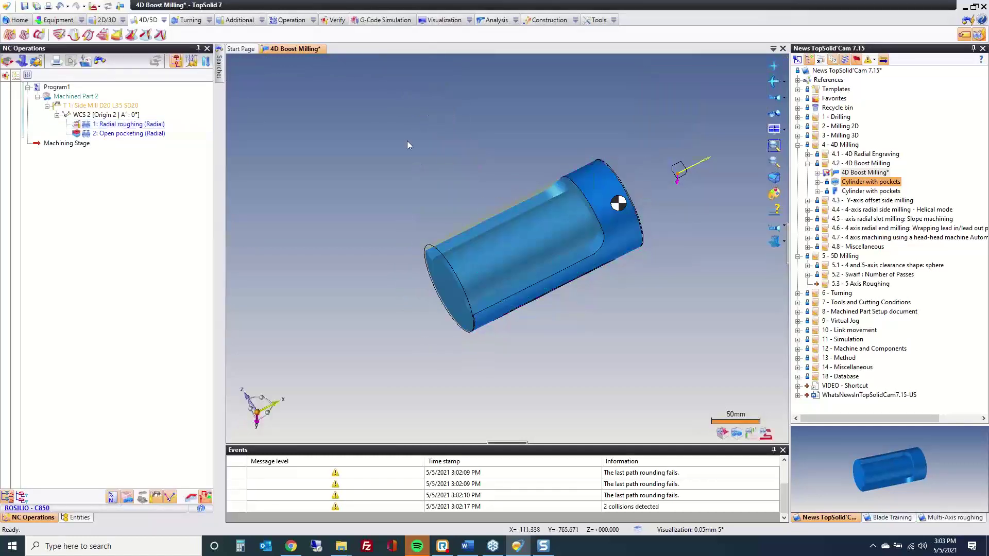
# - Close the 4D Boost Milling document without saving and expand the 4.3 - Y-axis offset side milling folder
pyautogui.middleClick(295, 51)
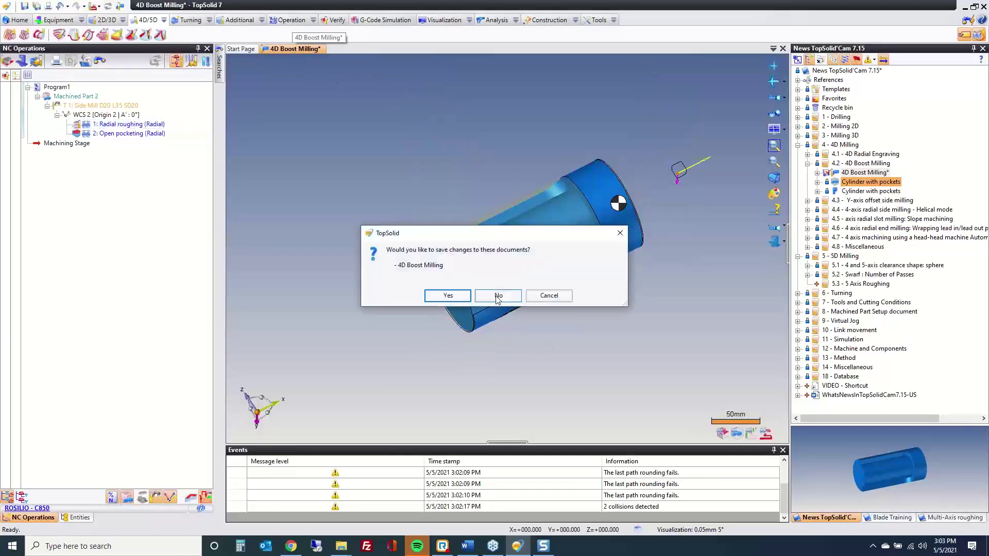
pyautogui.click(497, 296)
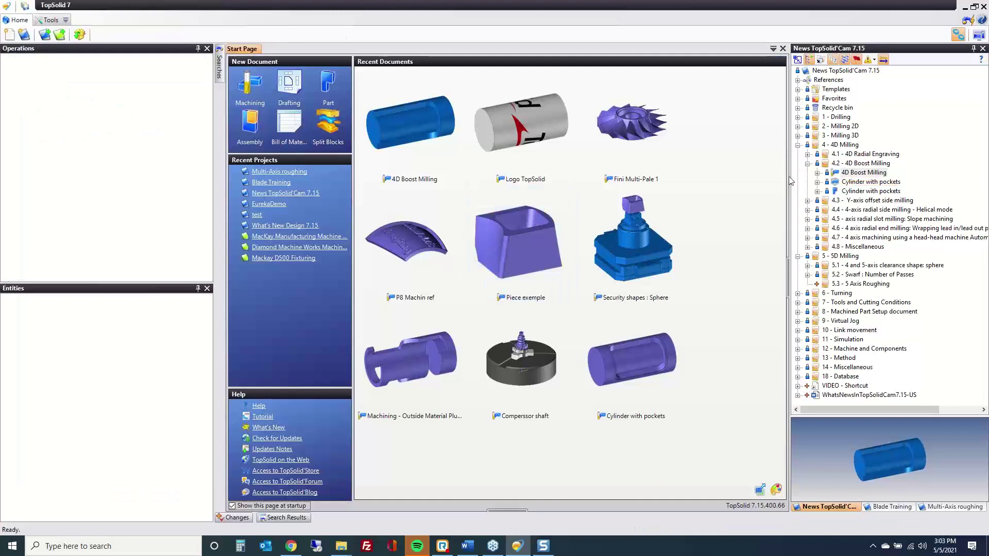
pyautogui.click(808, 163)
pyautogui.click(807, 173)
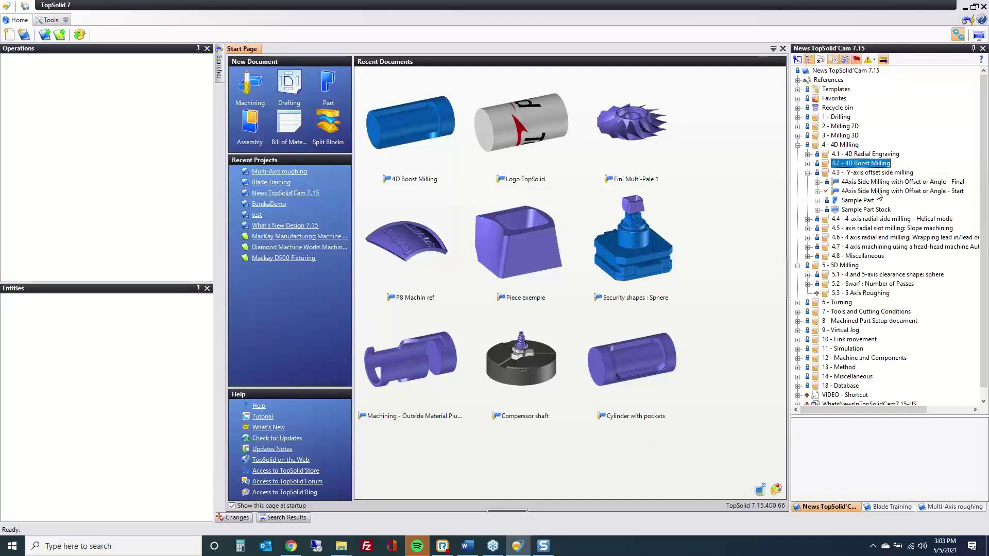
# - Open the Final and Start versions of 4Axis Side Milling with Offset or Angle, and delete the triangular sketch in the Start document
pyautogui.doubleClick(881, 183)
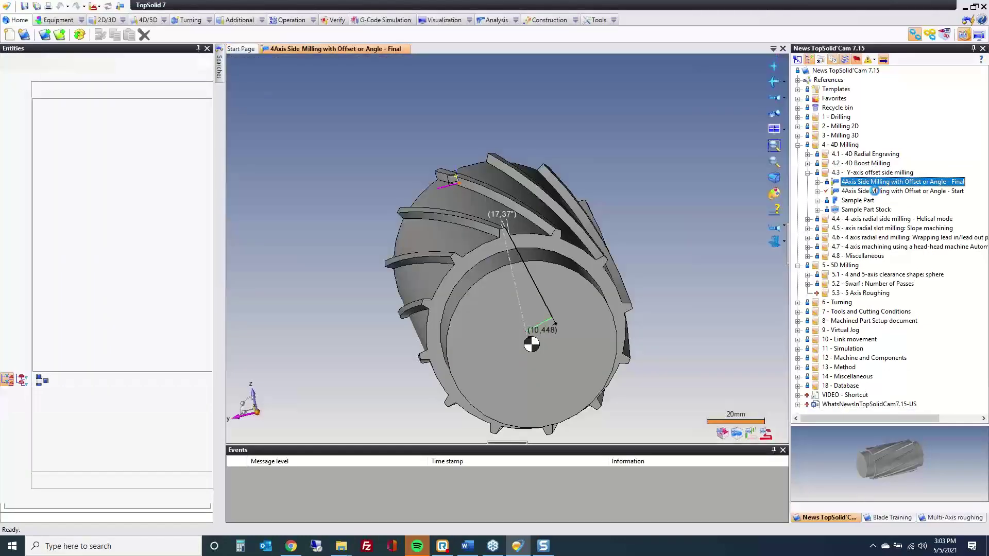
pyautogui.click(875, 192)
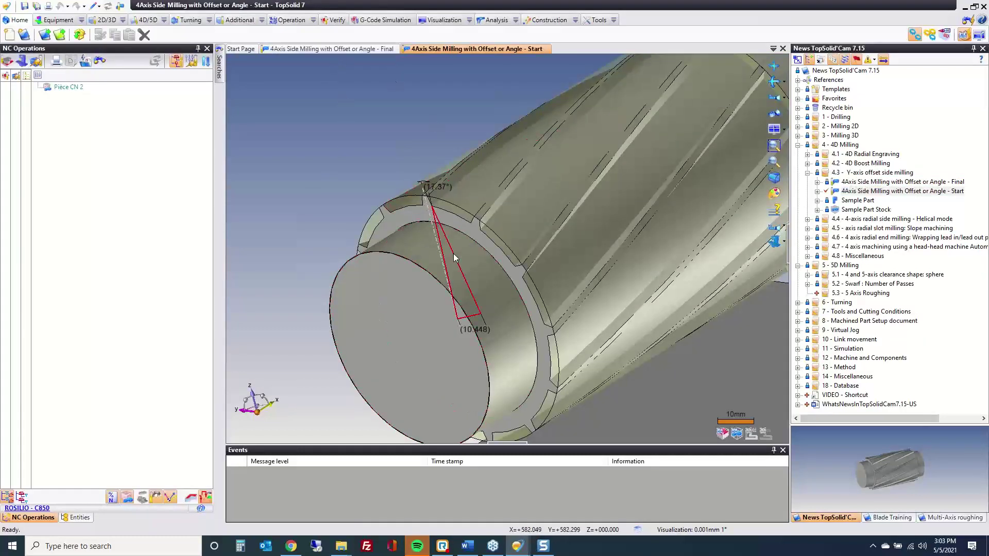
pyautogui.click(287, 192)
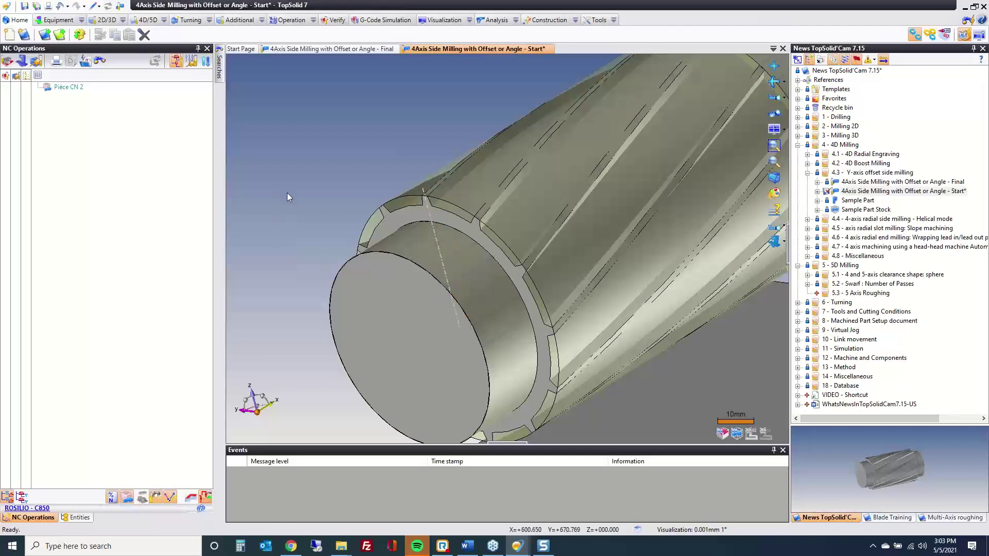
# - Simulate the Side Milling (Radial) With Angle operation in the Final document and exit the simulation
pyautogui.click(350, 50)
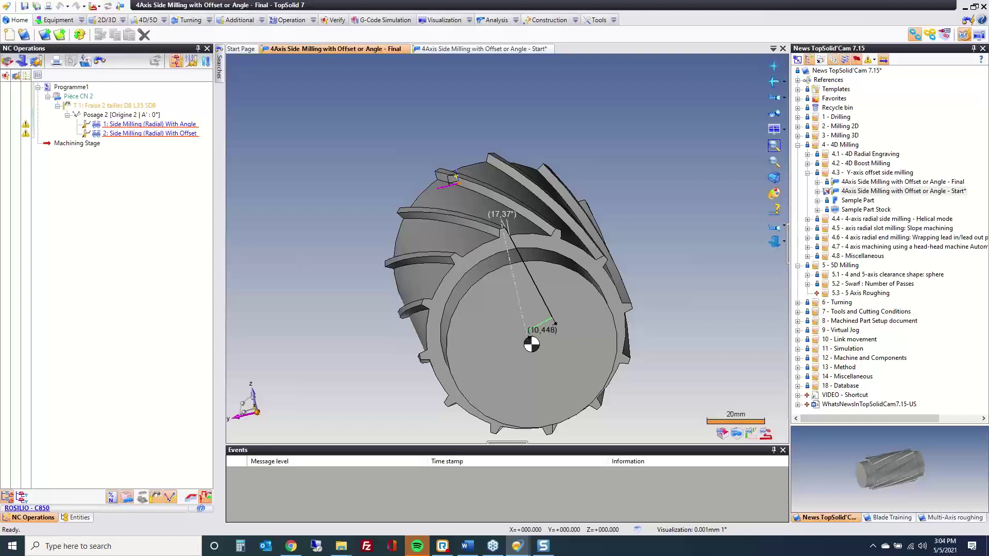
pyautogui.click(88, 125)
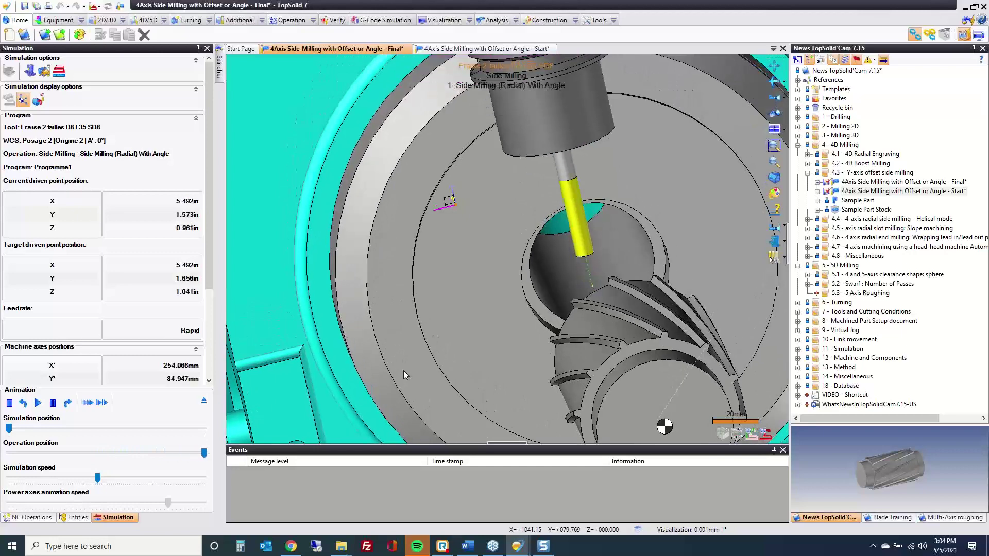
pyautogui.press('Escape')
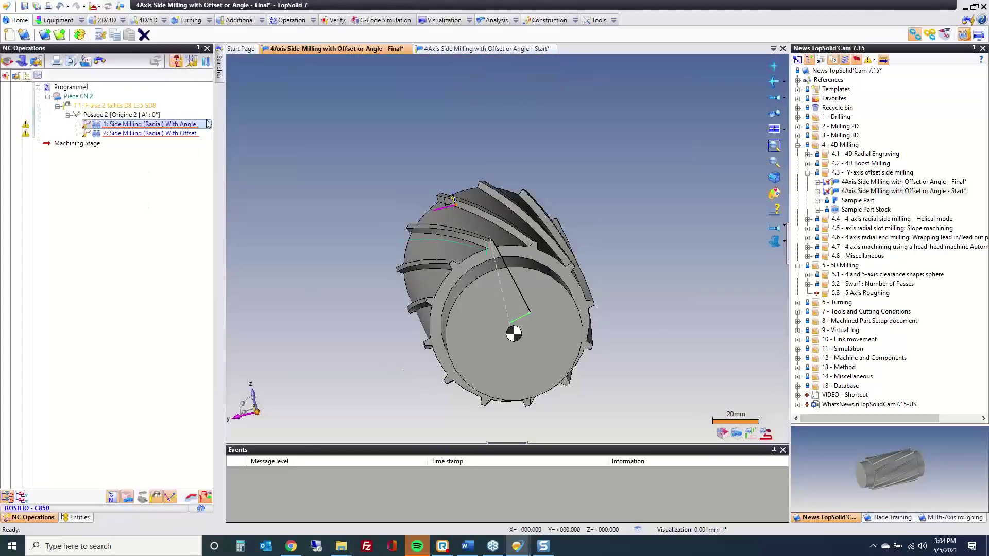
# - In the Start document, begin a 2D sketch on the toothed end face of the sample part
pyautogui.click(454, 49)
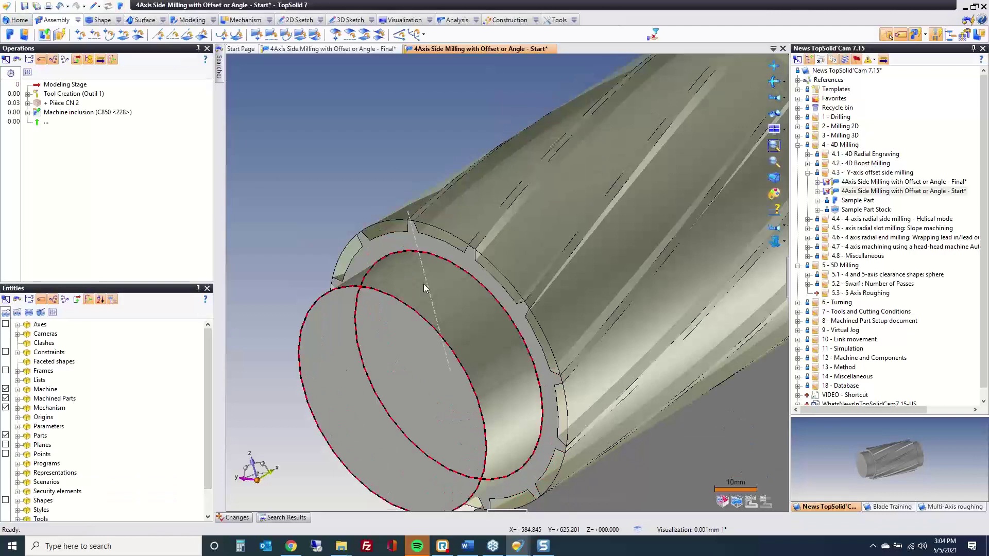
pyautogui.rightClick(447, 253)
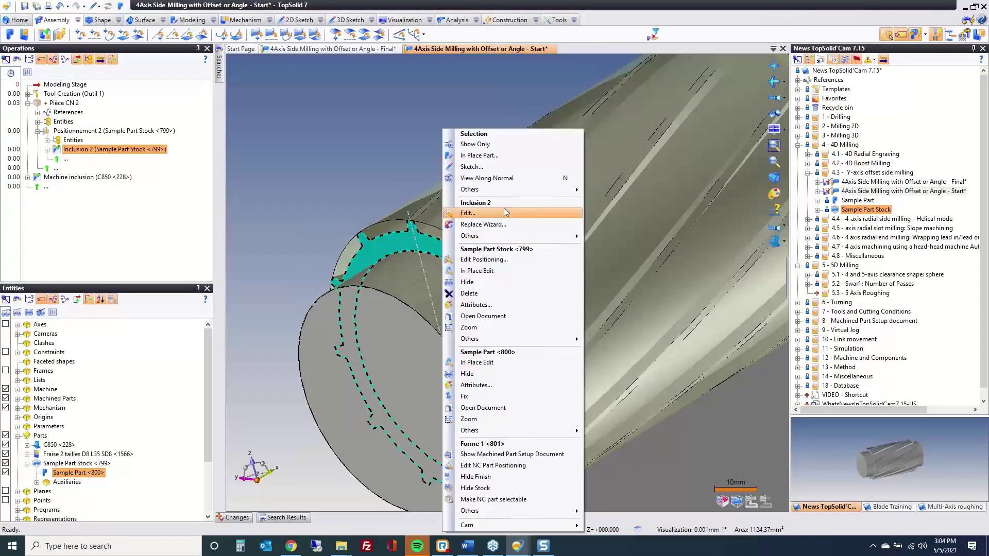
pyautogui.click(499, 167)
# - Draw a three-line contour from the uppermost tooth's outer corner to a point near the centre, through the part centre, to the tooth's root corner
pyautogui.scroll(5, 515, 166)
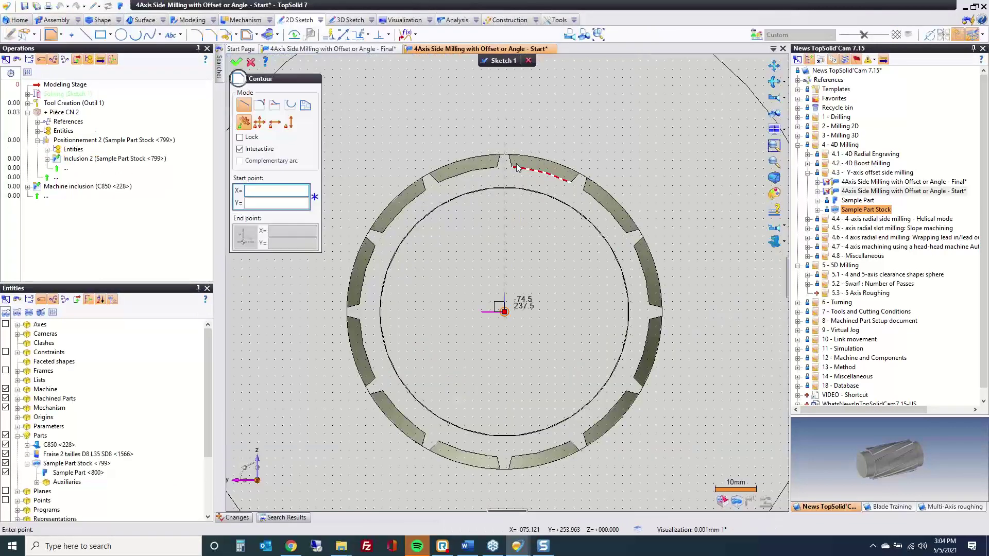
pyautogui.click(486, 138)
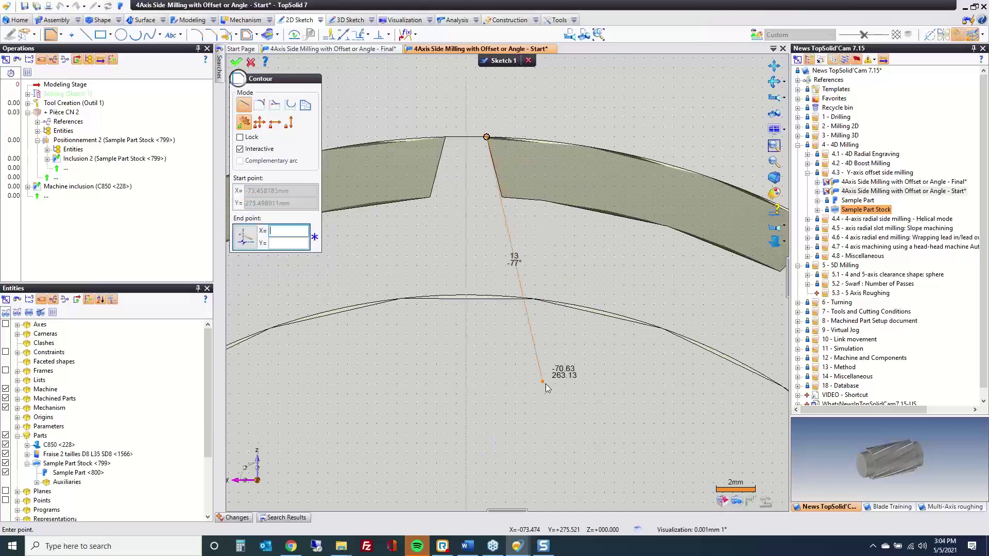
pyautogui.scroll(-3, 515, 283)
pyautogui.moveTo(523, 298); pyautogui.dragTo(515, 273, button='middle')
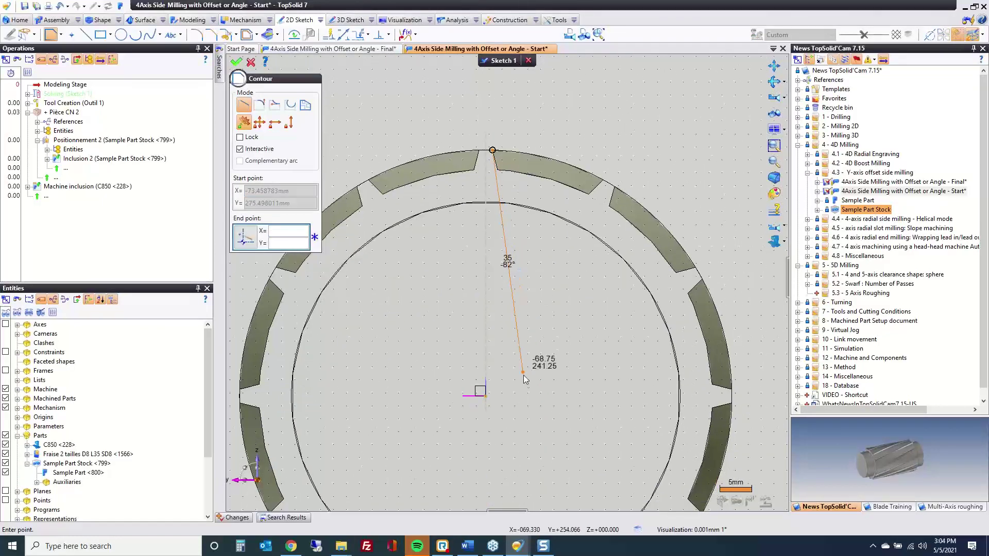
pyautogui.click(523, 380)
pyautogui.click(486, 395)
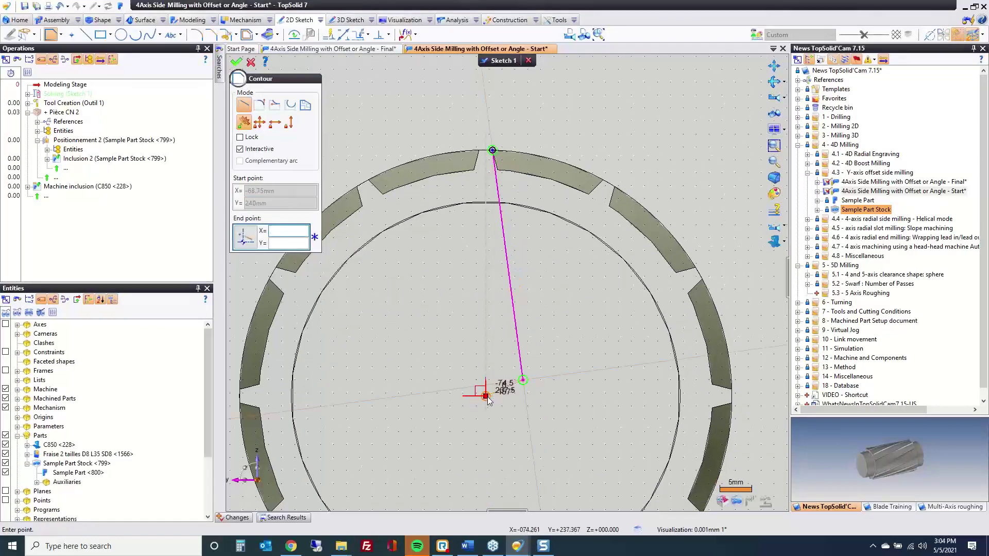
pyautogui.click(497, 170)
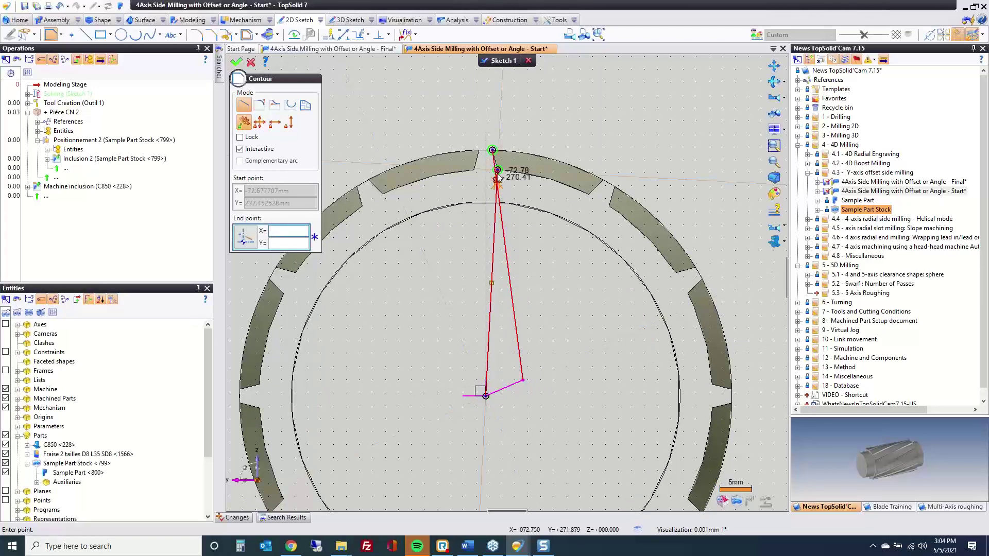
pyautogui.scroll(4, 497, 175)
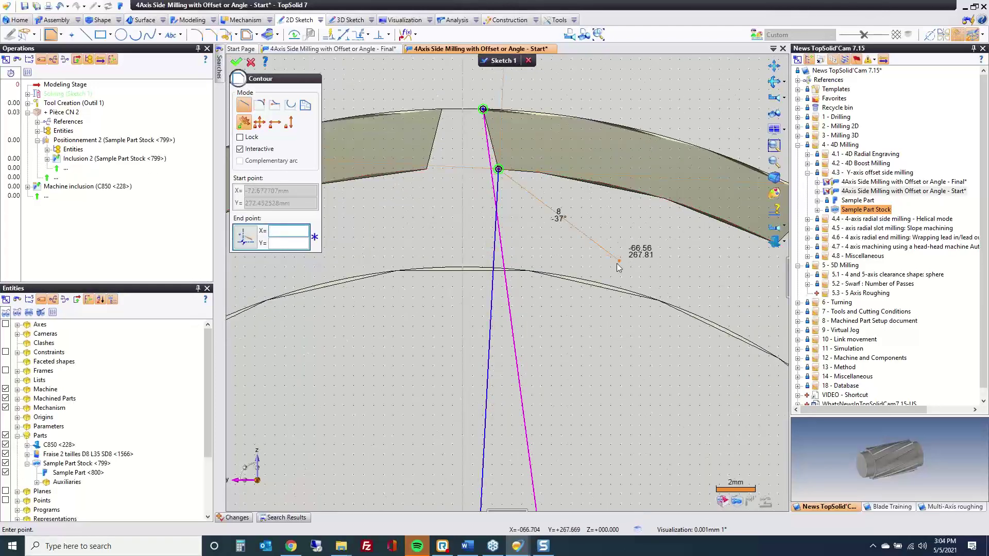
pyautogui.press('Escape')
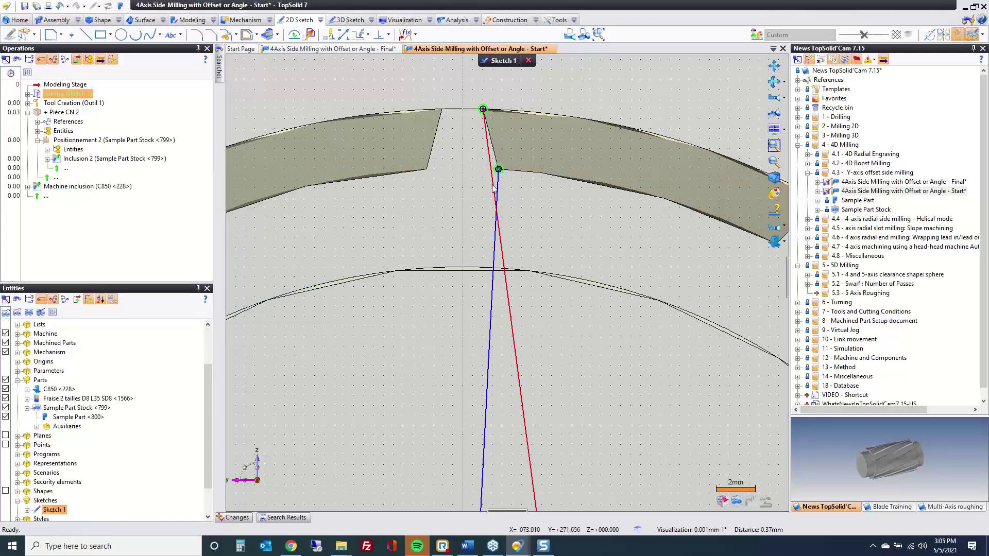
# - Apply a coincidence constraint between the slanted line and the tooth's root corner point
pyautogui.rightClick(495, 180)
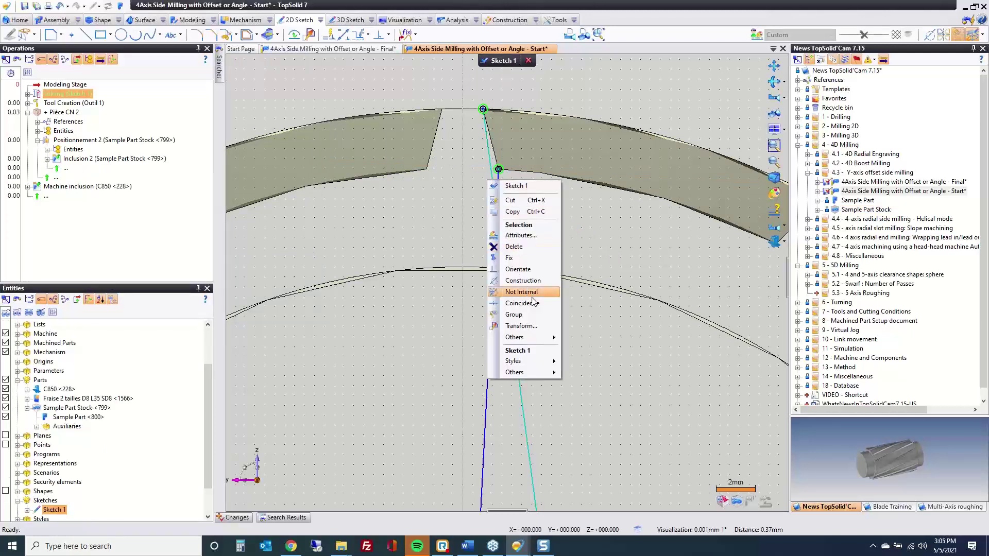
pyautogui.click(531, 292)
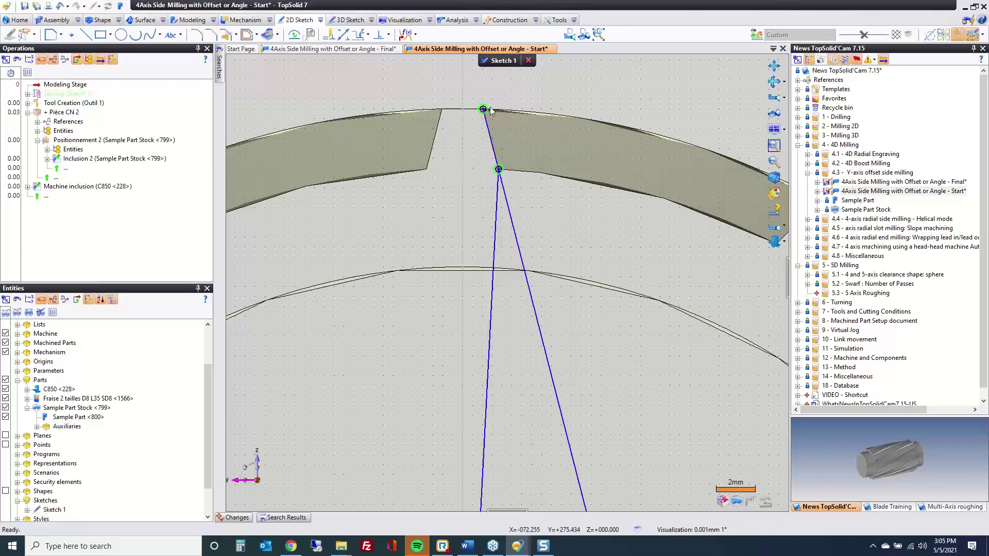
# - Split the slanted line at the tooth's root corner with Trim and fix the short segment along the tooth flank
pyautogui.click(225, 34)
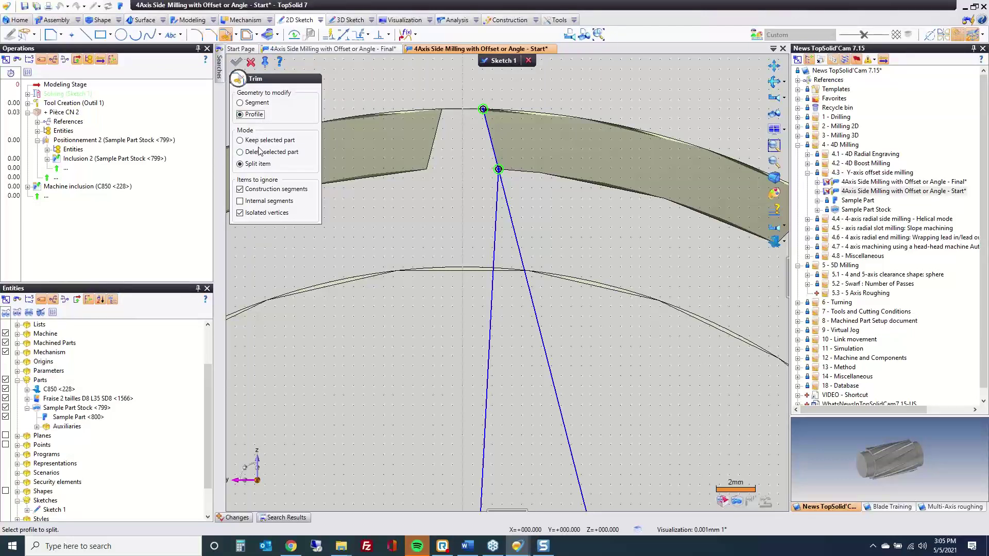
pyautogui.click(491, 145)
pyautogui.press('Escape')
pyautogui.rightClick(488, 134)
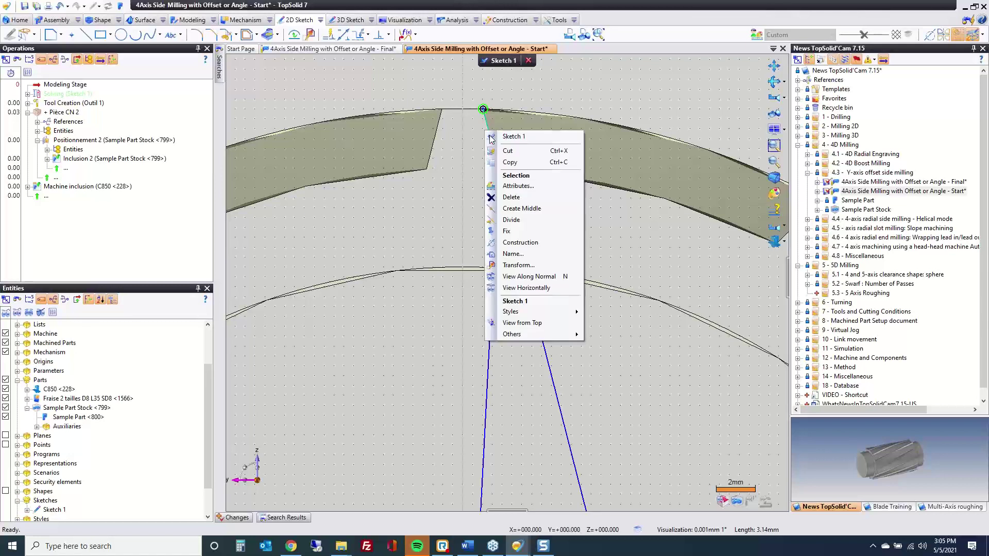
pyautogui.click(525, 232)
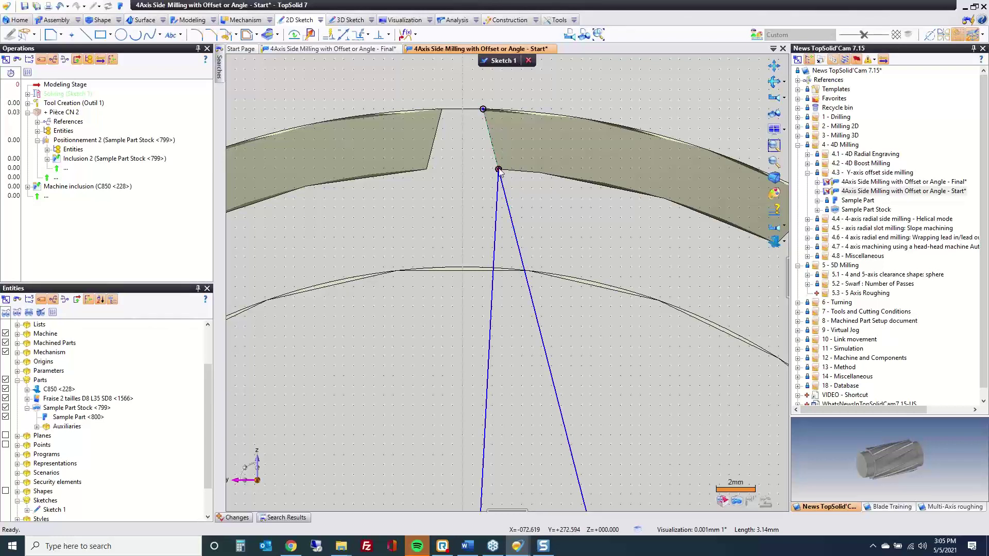
# - Dimension the angle between the slanted flank line and the line to the part centre, placing it above the tooth
pyautogui.moveTo(529, 209); pyautogui.dragTo(494, 239, button='middle')
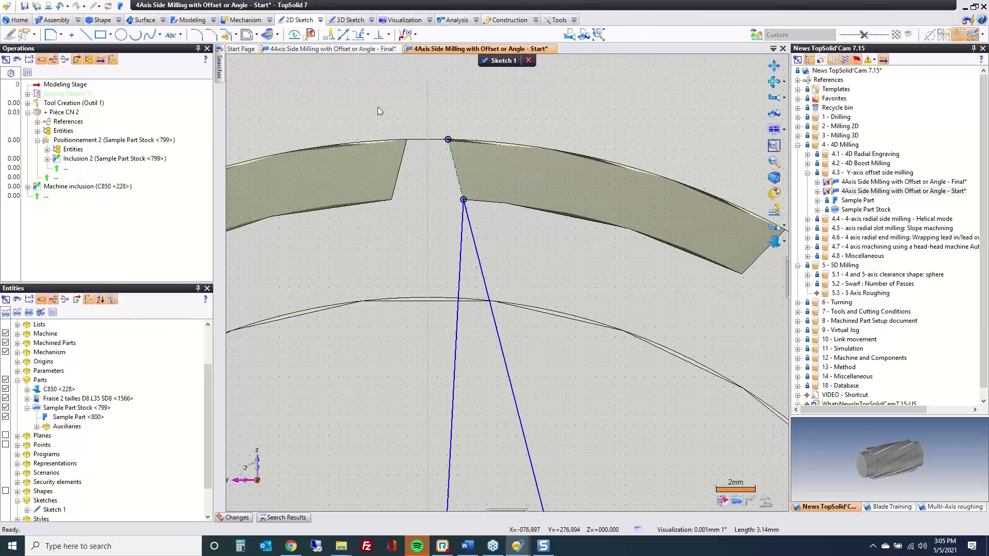
pyautogui.click(343, 34)
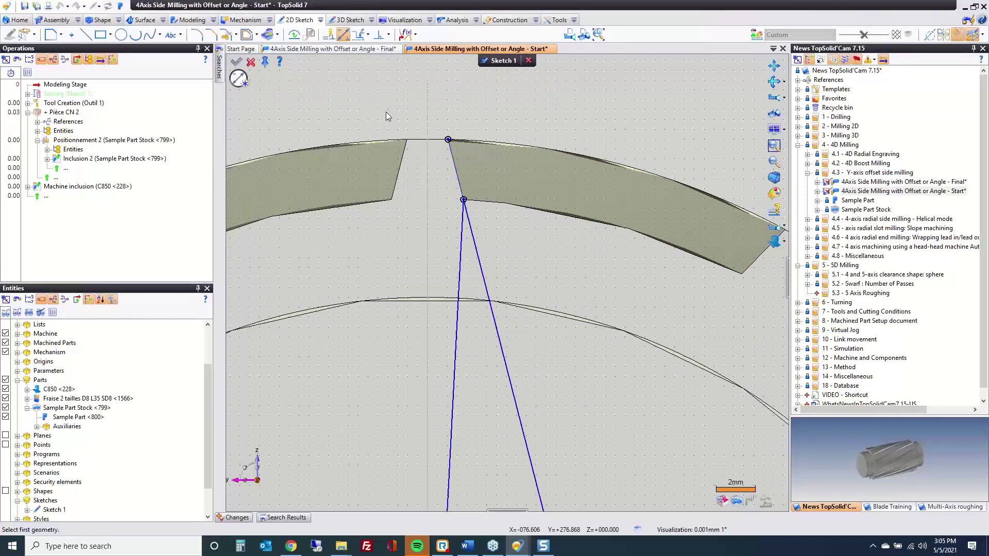
pyautogui.click(468, 214)
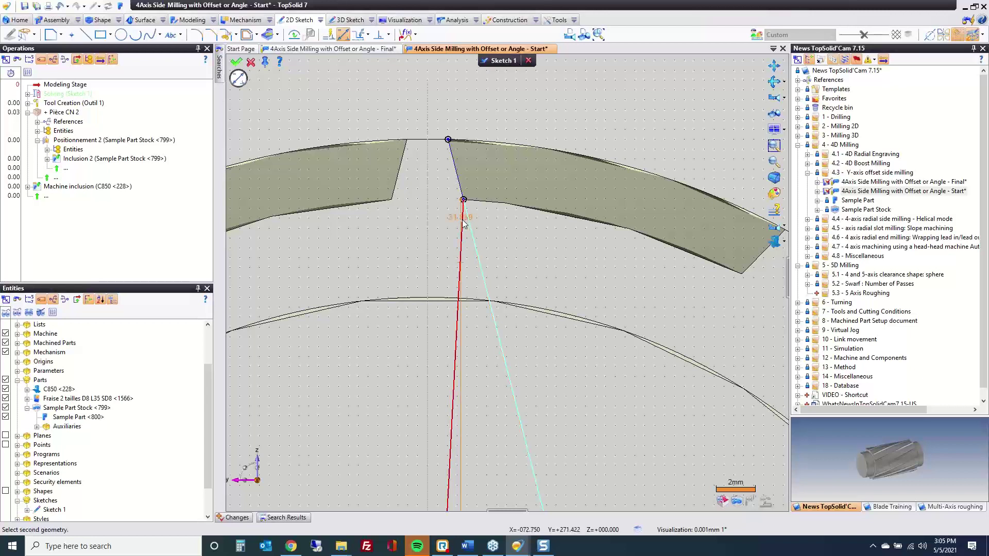
pyautogui.click(462, 221)
pyautogui.click(459, 98)
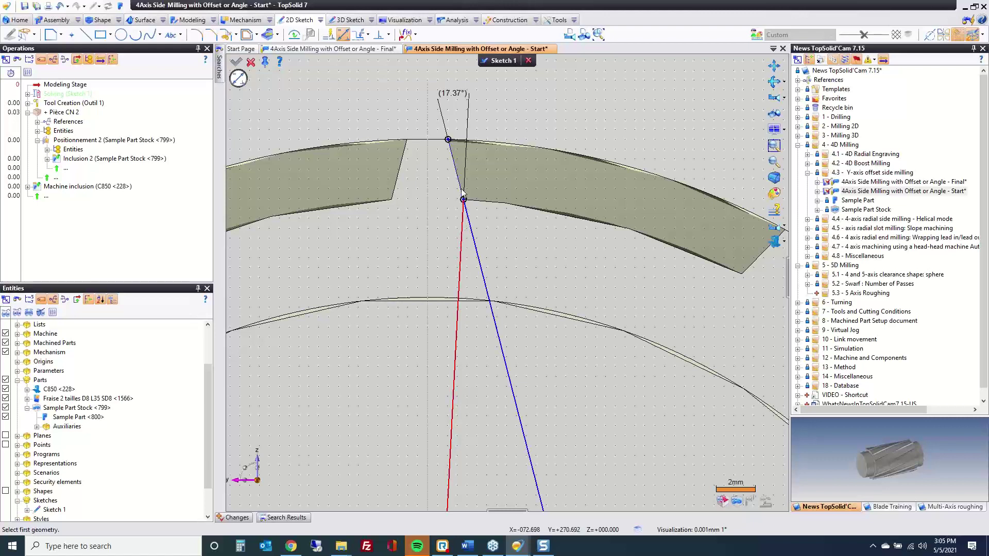
pyautogui.scroll(-3, 463, 193)
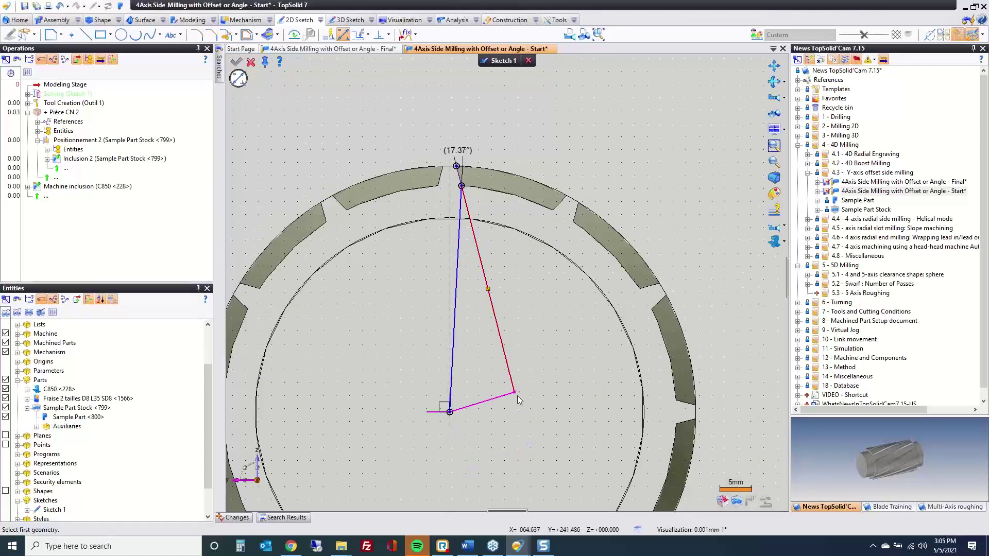
pyautogui.press('Escape')
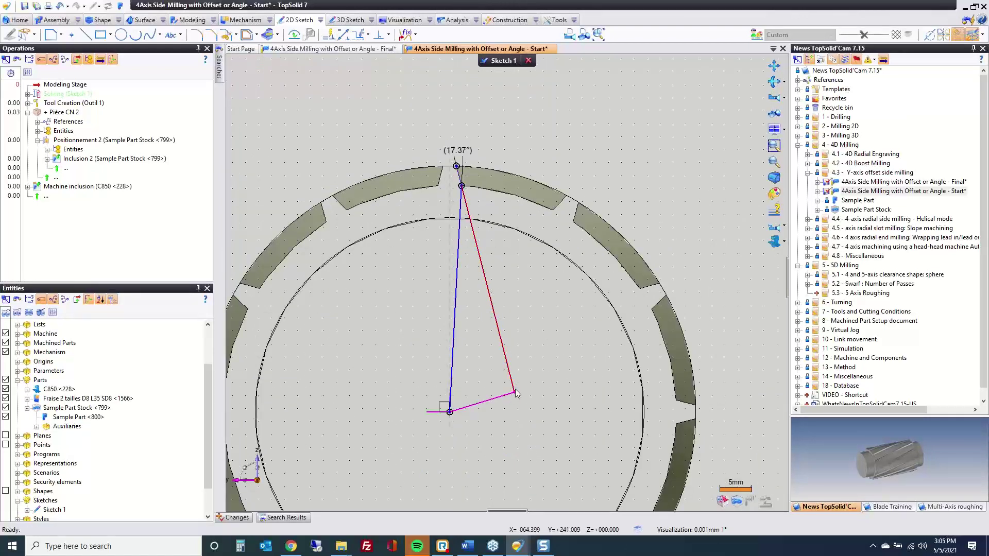
# - Make the slanted flank line perpendicular to the short line from the part centre at their shared corner
pyautogui.rightClick(515, 393)
pyautogui.click(515, 393)
pyautogui.rightClick(514, 393)
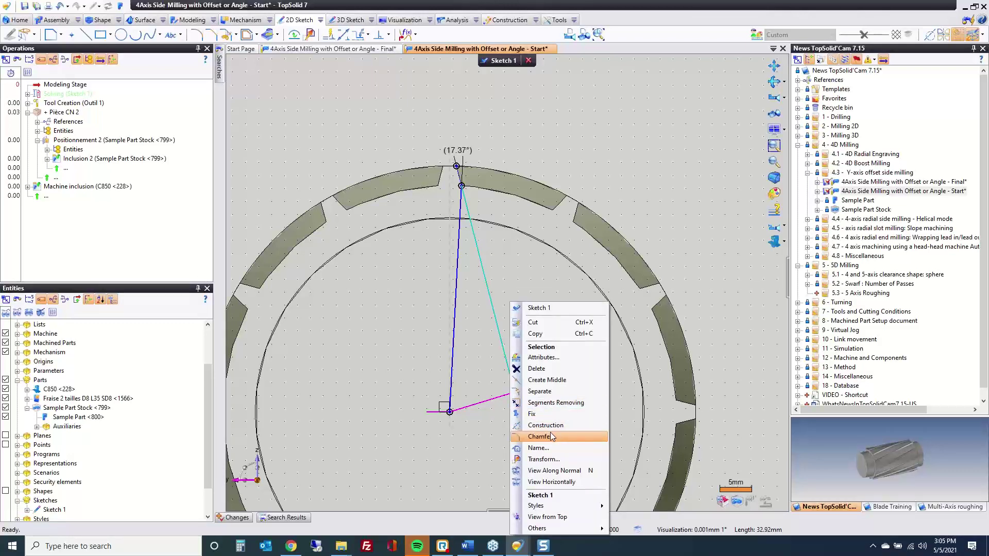
pyautogui.click(446, 464)
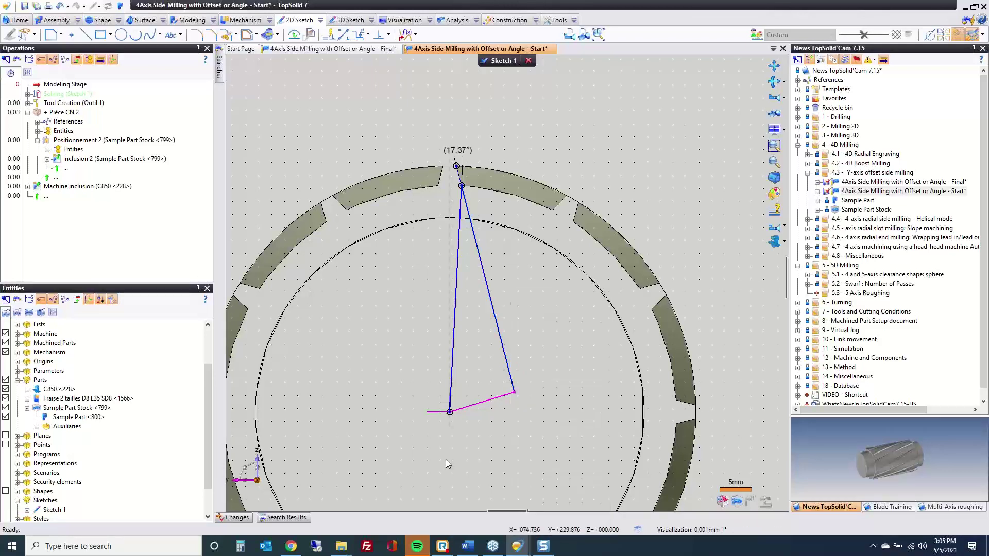
pyautogui.rightClick(515, 392)
pyautogui.click(546, 415)
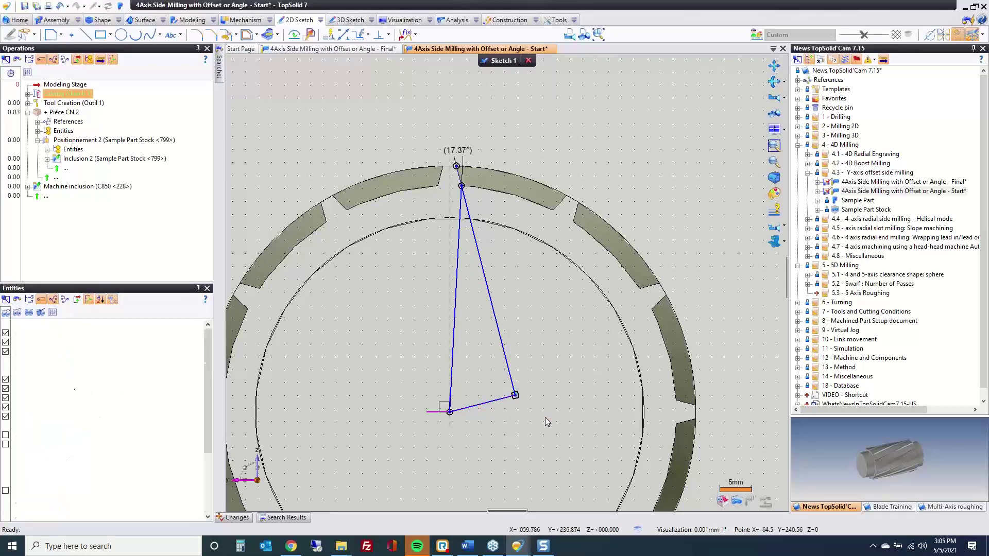
# - Dimension the length of the short line from the part centre, placing it below the line, and close the sketch
pyautogui.click(344, 35)
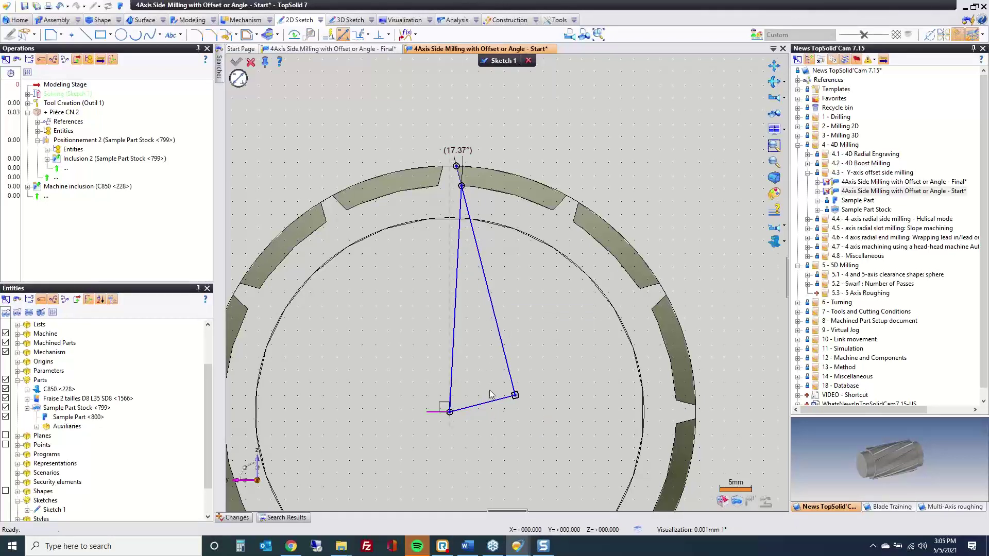
pyautogui.click(504, 399)
pyautogui.click(513, 420)
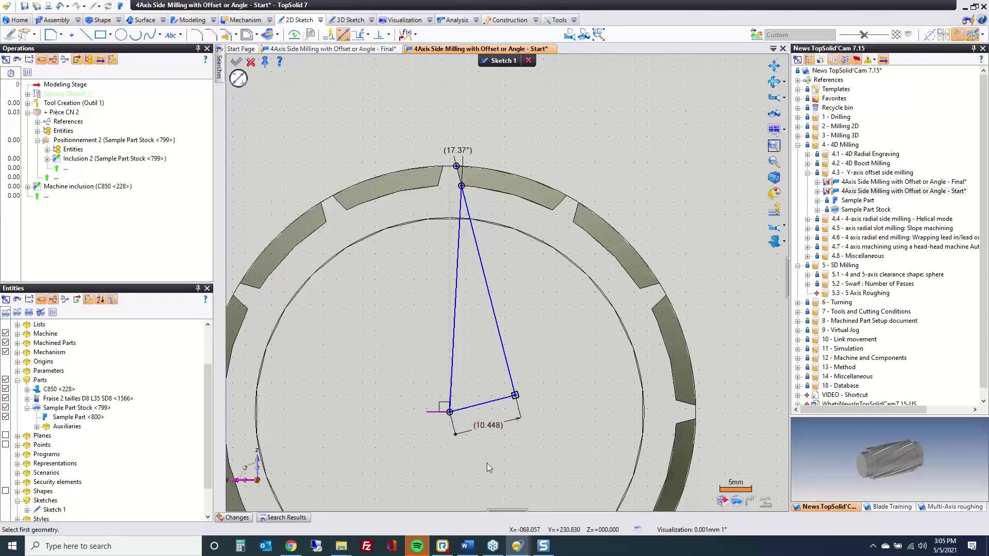
pyautogui.click(497, 61)
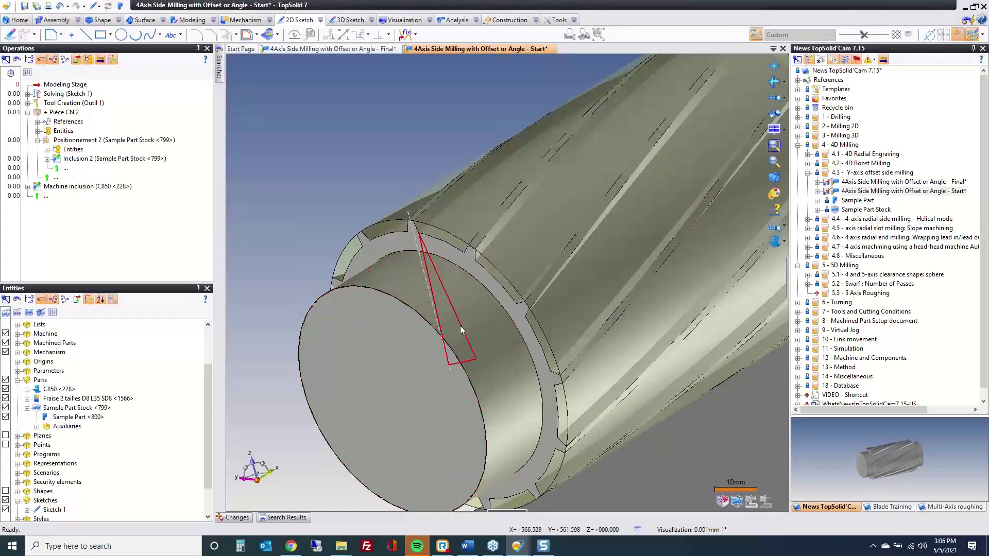
# - Return to machining mode and start a side milling operation on the uppermost tooth's flank with the Fraise 2 tailles D8 L35 SD8 tool
pyautogui.click(120, 5)
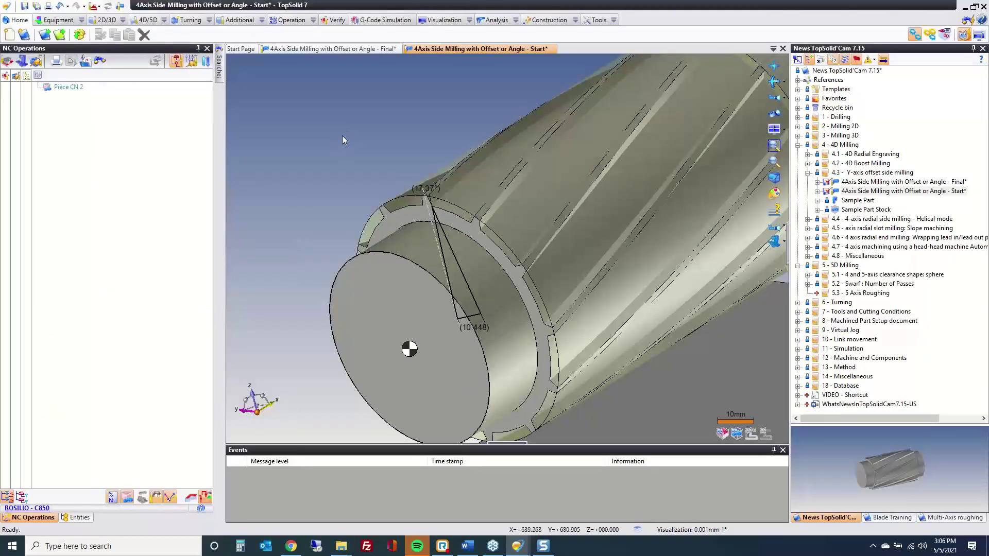
pyautogui.rightClick(437, 195)
pyautogui.click(483, 163)
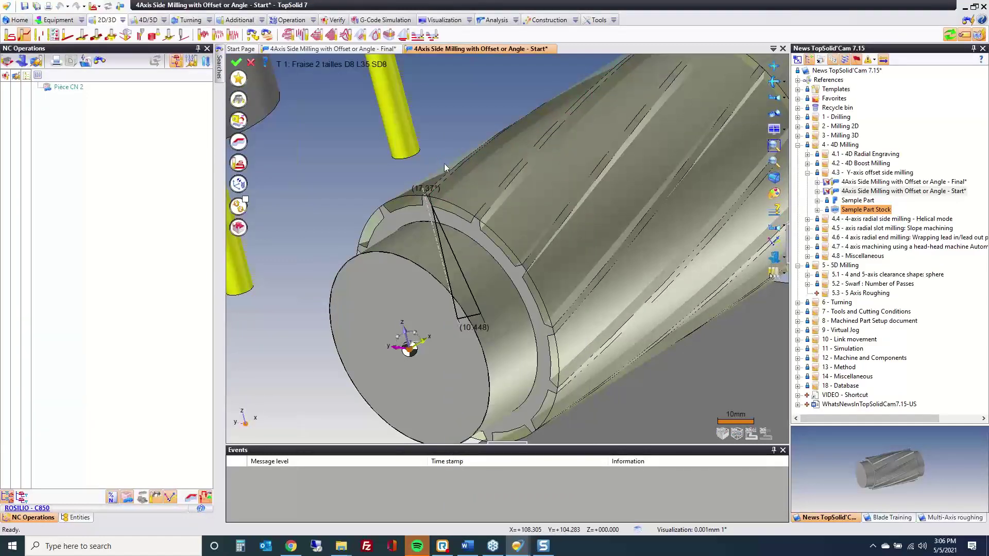
# - Set the side milling operation's multi axis type to Four axis radial and validate the operation
pyautogui.click(245, 202)
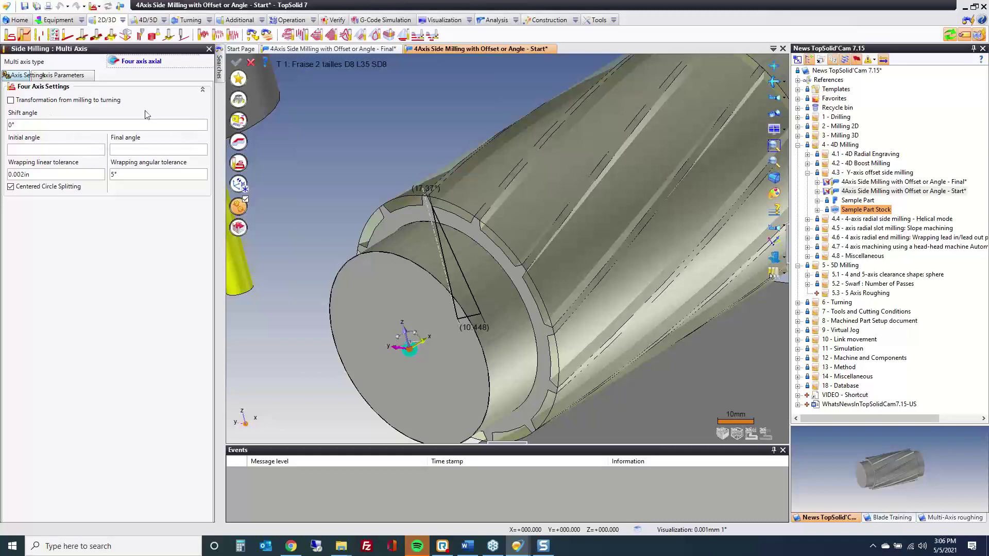
pyautogui.click(141, 67)
pyautogui.click(141, 97)
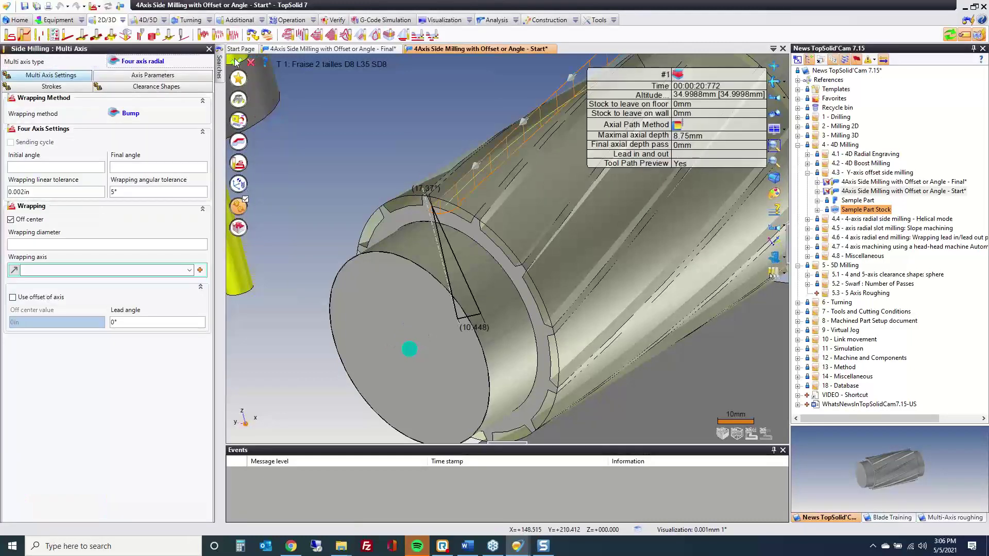
pyautogui.click(236, 63)
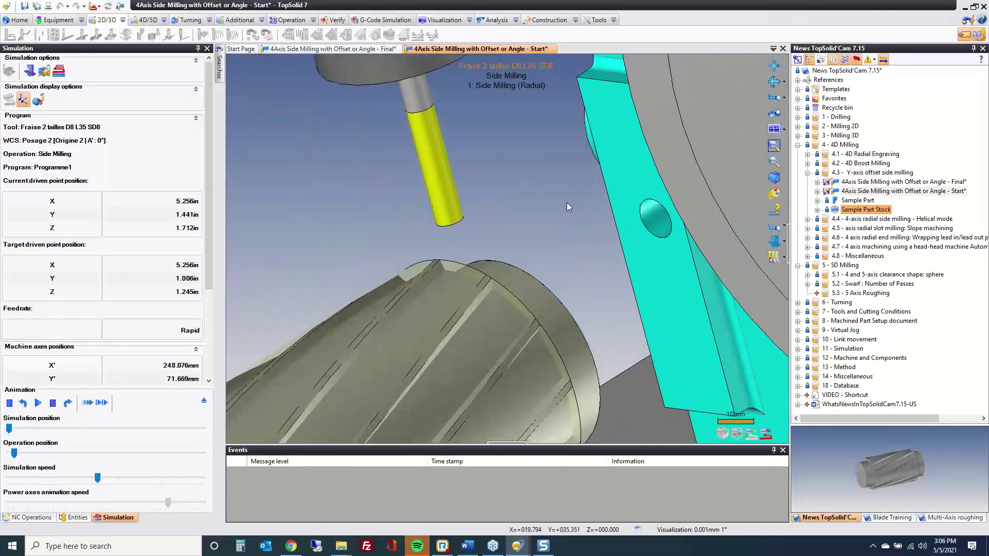
# - Simulate the radial side milling and examine from the part's end face how the tool meets the tooth flank
pyautogui.moveTo(554, 214); pyautogui.dragTo(543, 203, button='middle')
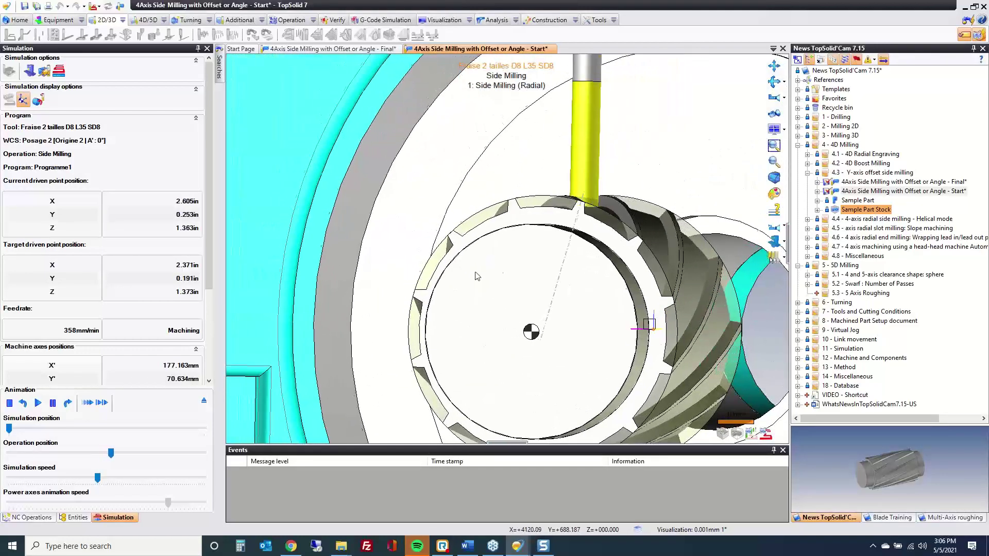
pyautogui.moveTo(502, 269); pyautogui.dragTo(494, 263, button='middle')
pyautogui.scroll(8, 567, 226)
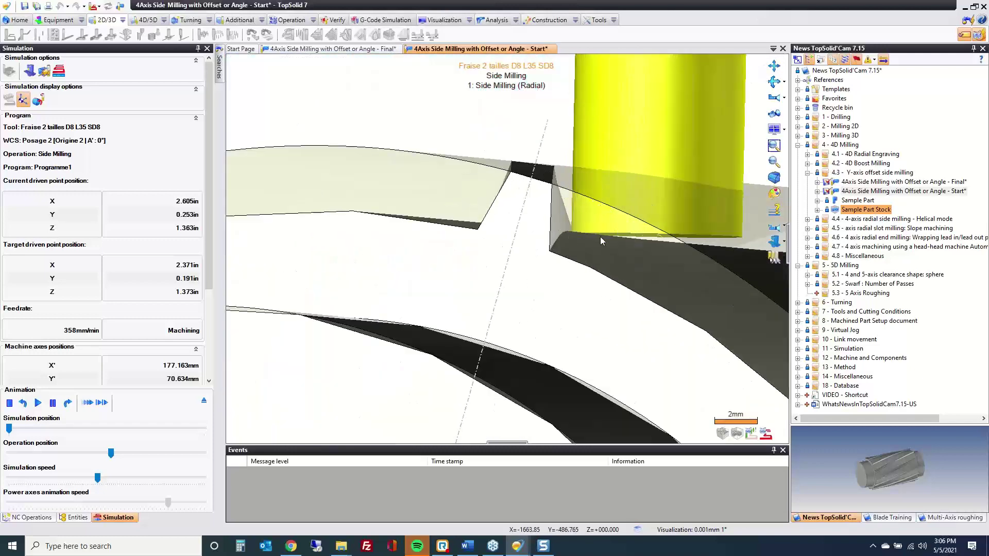
pyautogui.moveTo(601, 238); pyautogui.dragTo(592, 264, button='middle')
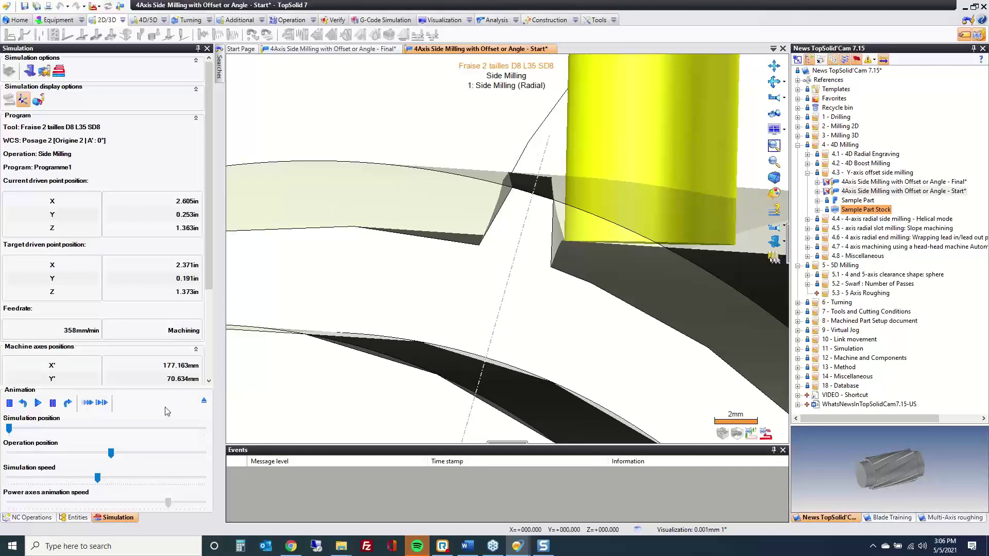
pyautogui.click(204, 403)
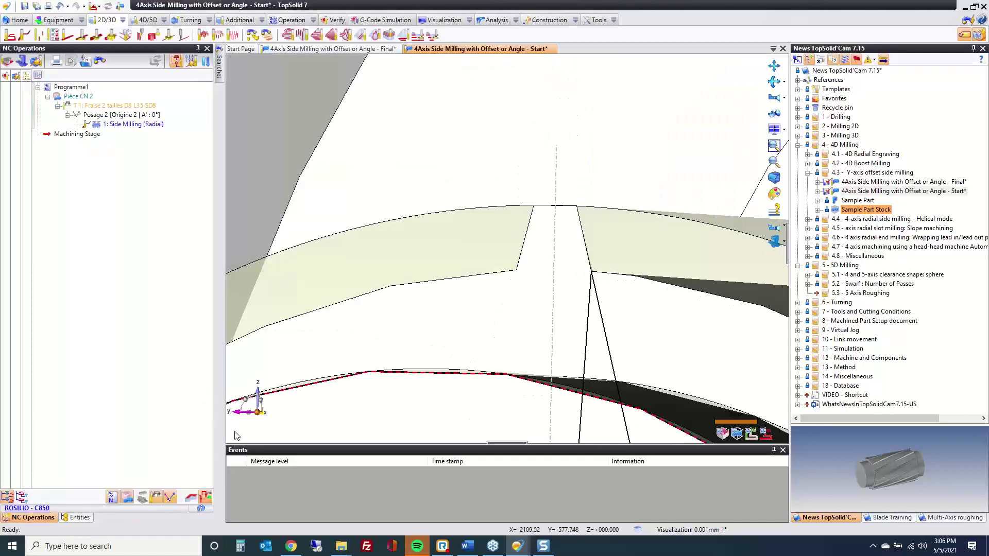
# - Disable the Off center wrapping option of the radial side milling operation and simulate its toolpath
pyautogui.doubleClick(123, 125)
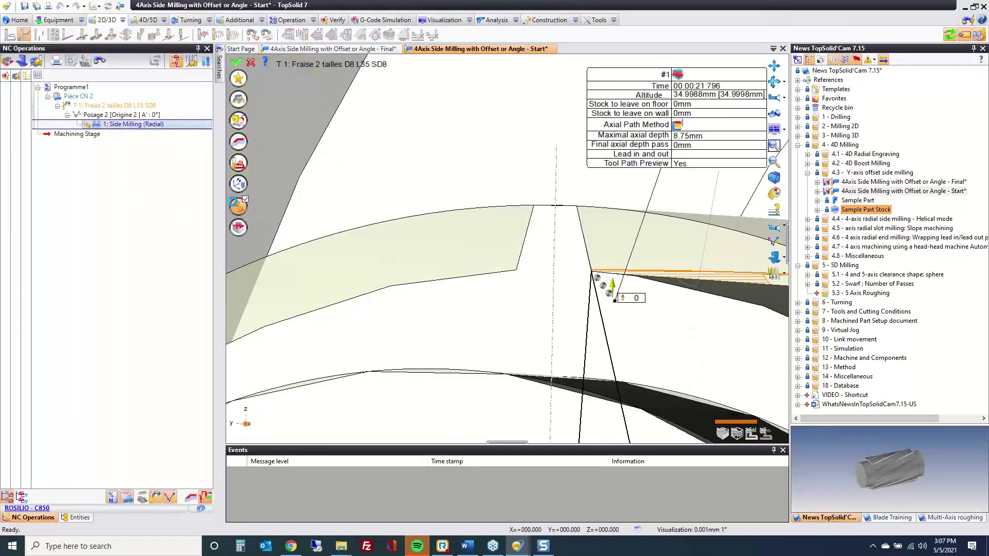
pyautogui.click(236, 207)
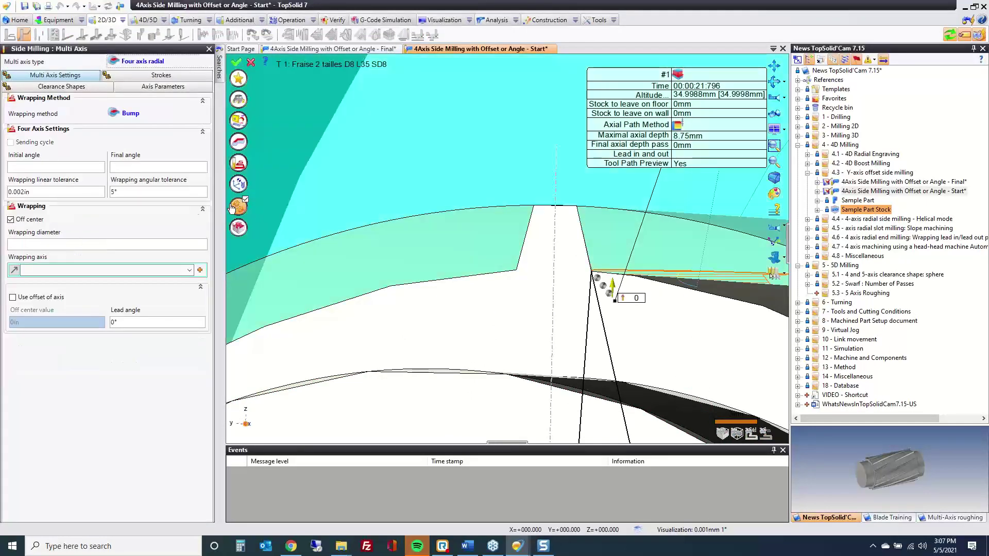
pyautogui.click(28, 221)
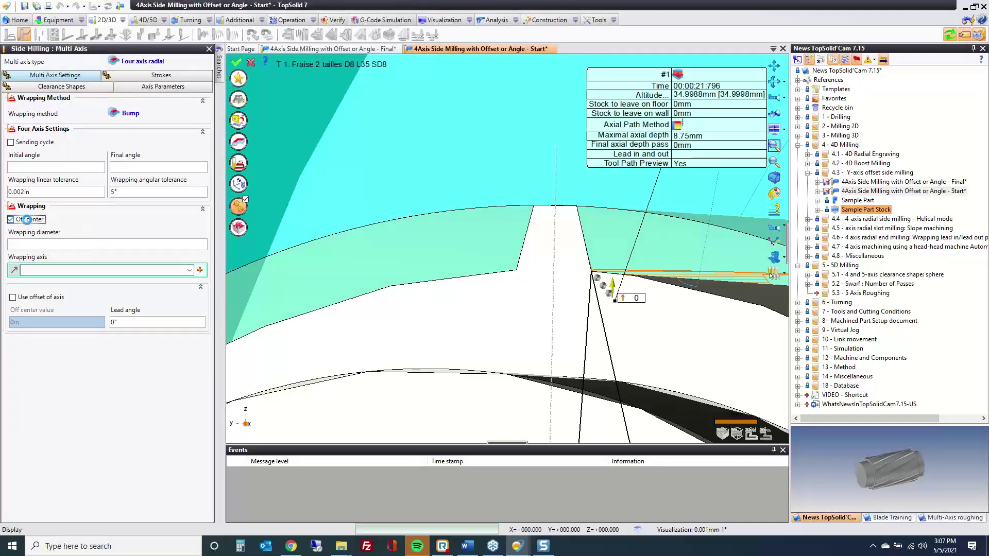
pyautogui.click(236, 62)
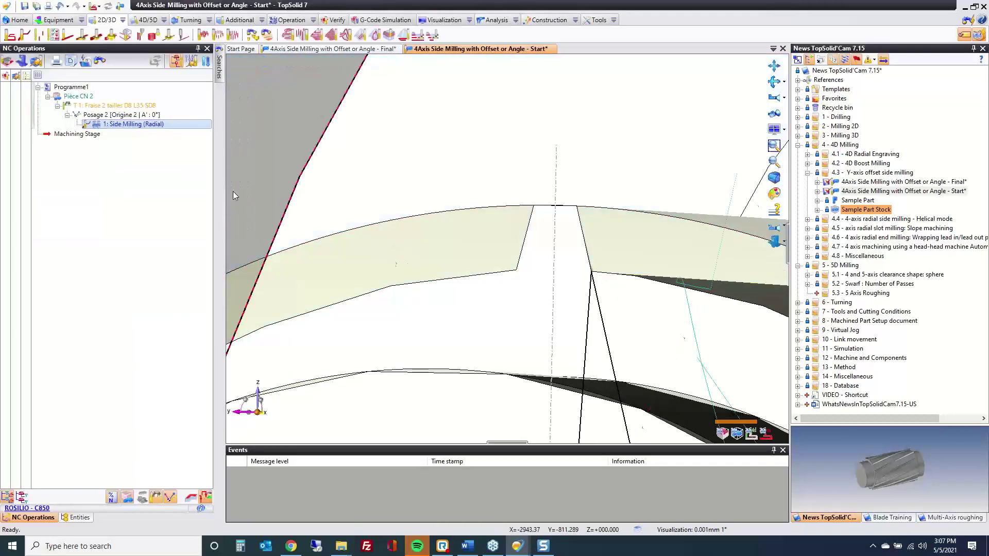
pyautogui.click(88, 126)
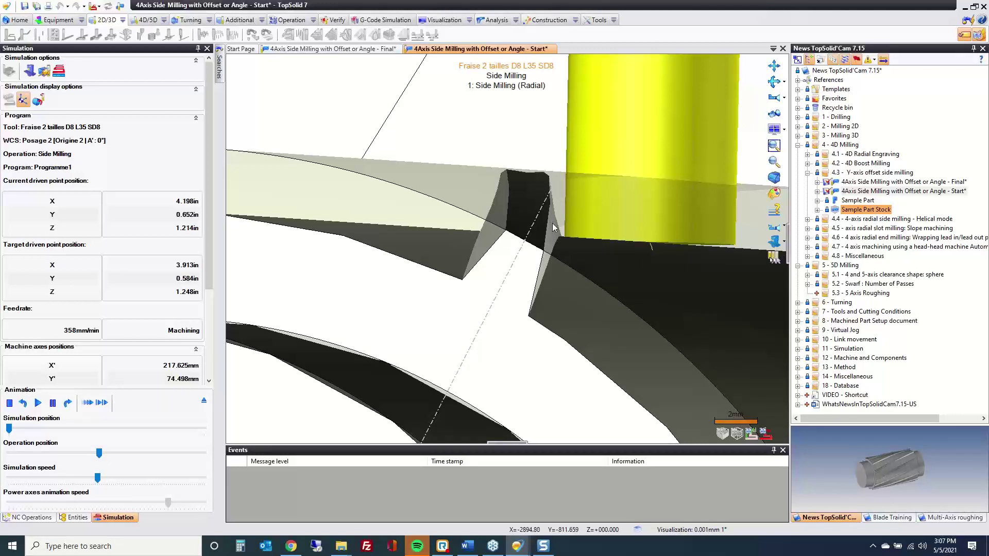
pyautogui.click(204, 401)
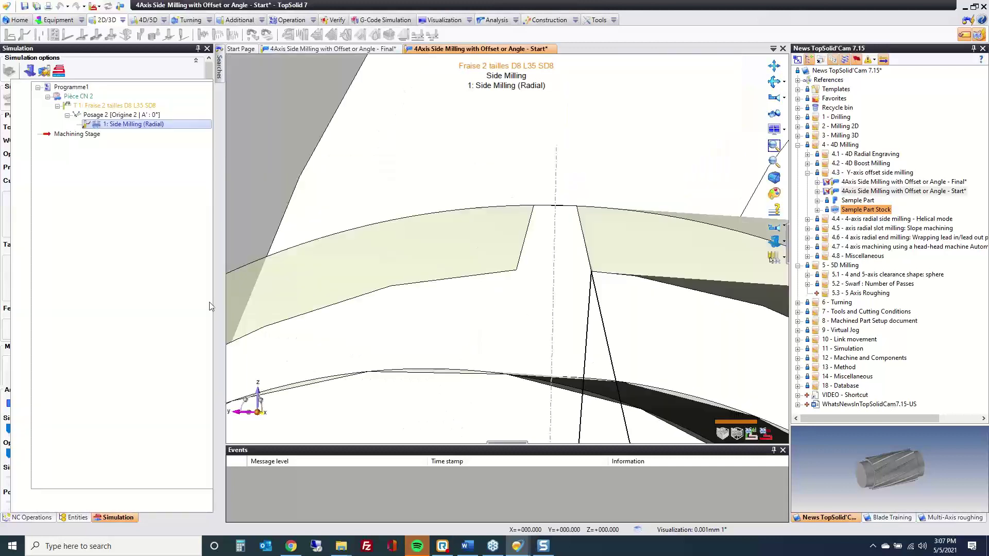
# - Enable Off center wrapping for the radial side milling operation and set its lead angle to -17.37°
pyautogui.doubleClick(134, 124)
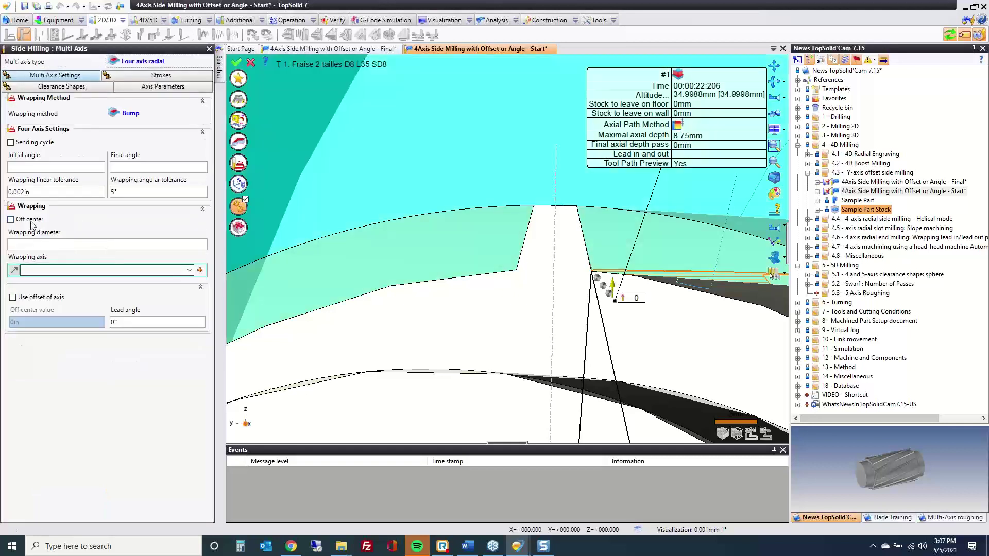
pyautogui.click(30, 220)
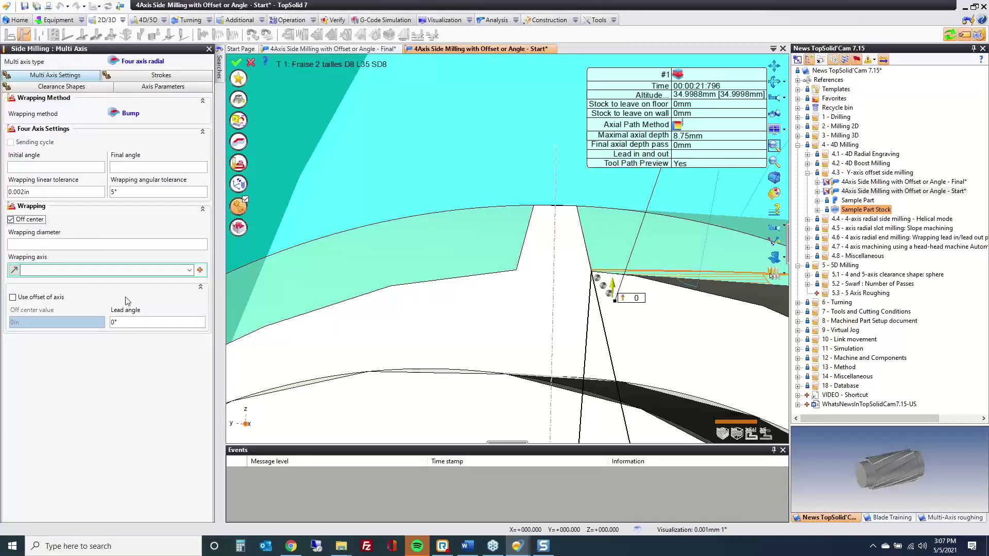
pyautogui.click(137, 323)
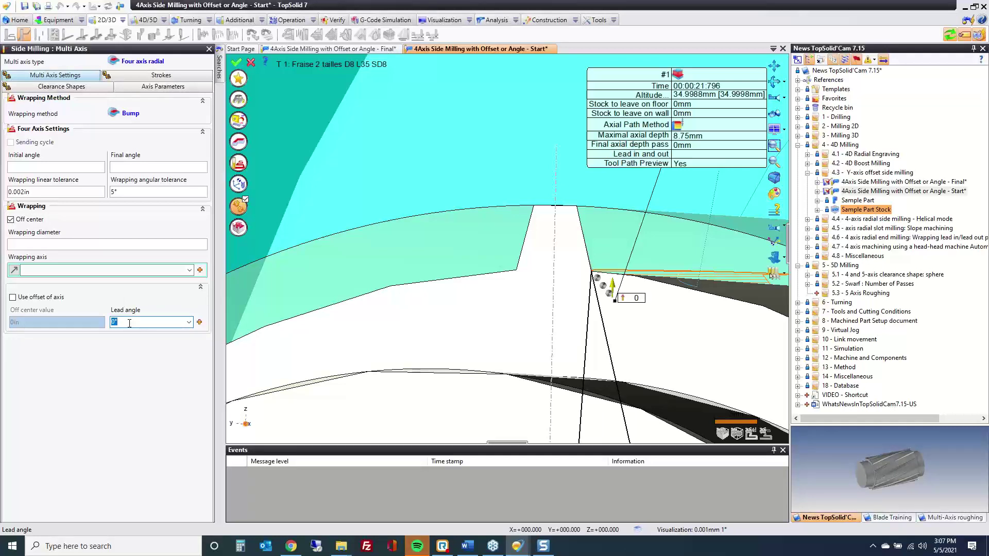
pyautogui.write('-17.37')
pyautogui.press('Return')
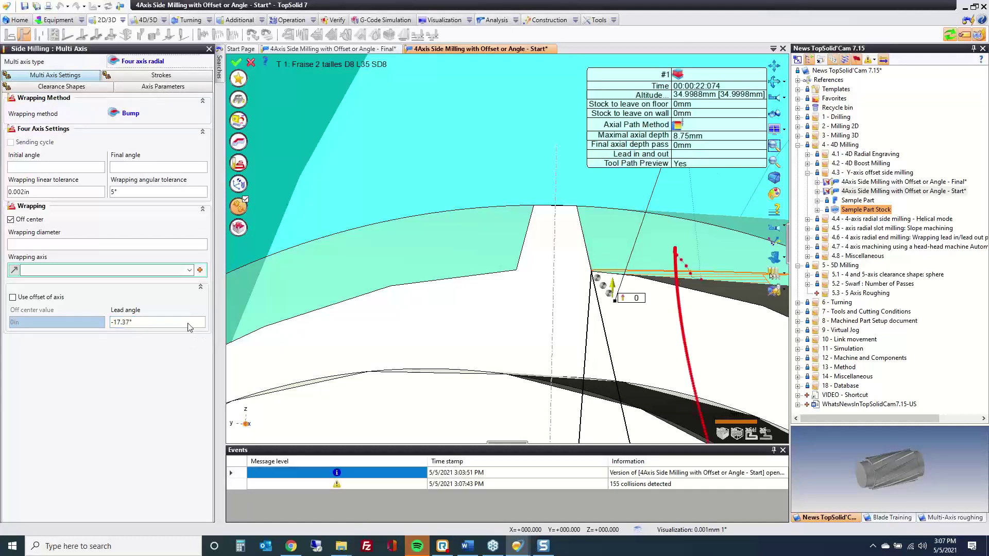
pyautogui.click(237, 63)
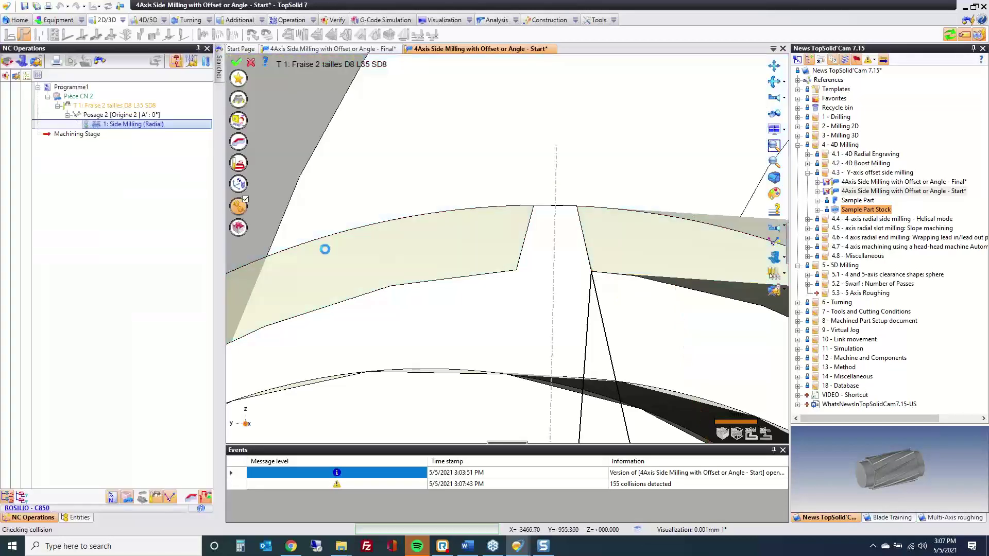
# - Simulate the side milling with the lead angle and examine how the tool aligns with the tooth flank
pyautogui.doubleClick(86, 124)
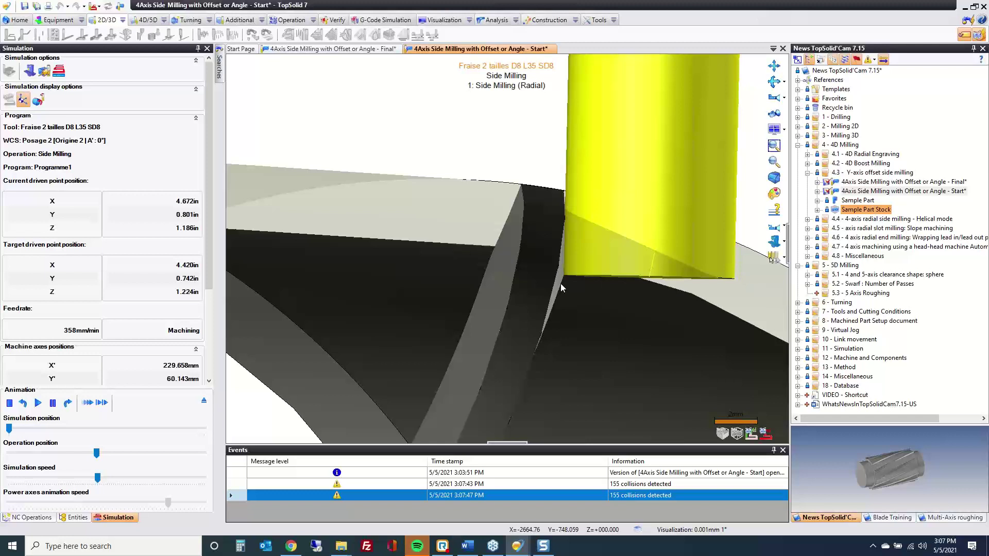
pyautogui.scroll(-5, 561, 283)
pyautogui.press('Escape')
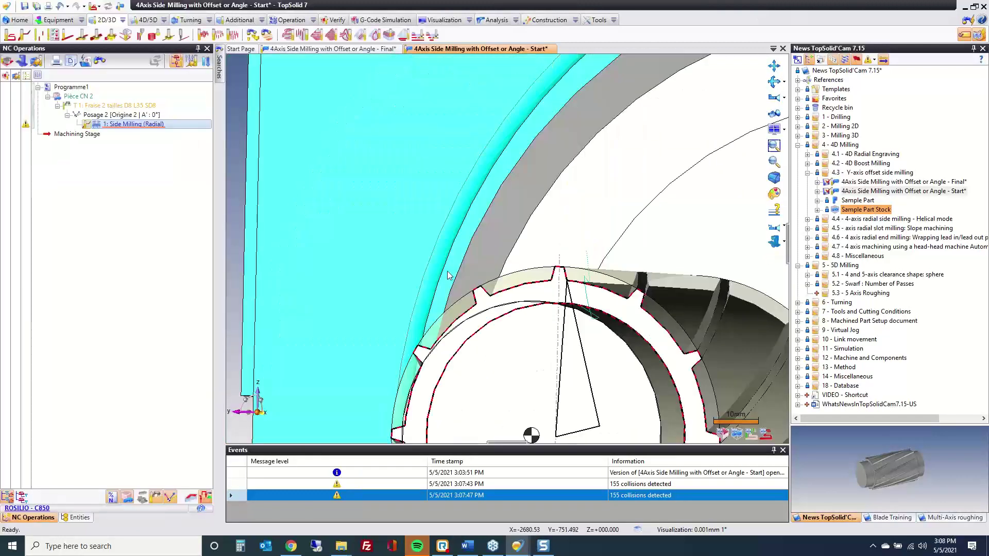
# - Set the side milling operation's lead in over cut to 10mm, validate the operation and fit the whole machine in view
pyautogui.doubleClick(136, 124)
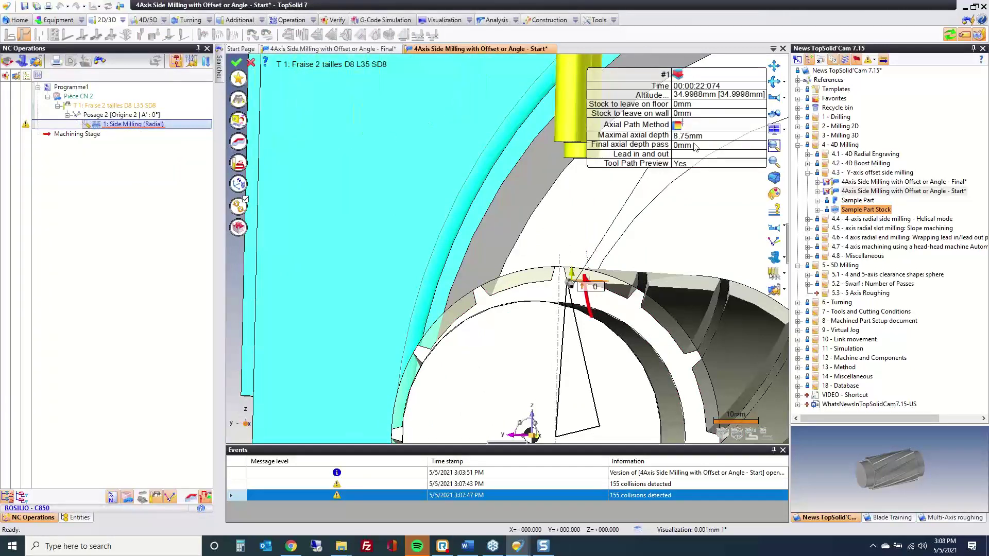
pyautogui.click(678, 155)
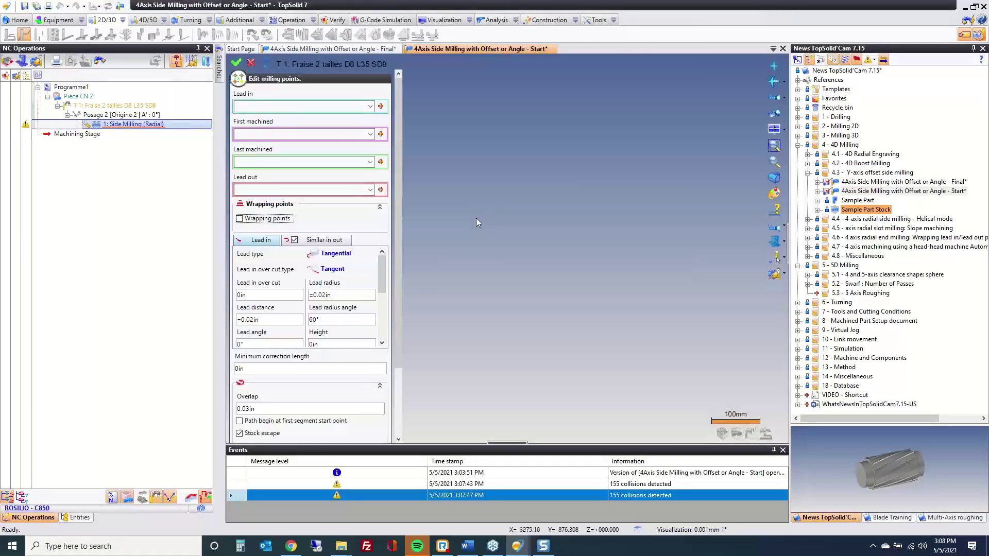
pyautogui.click(260, 297)
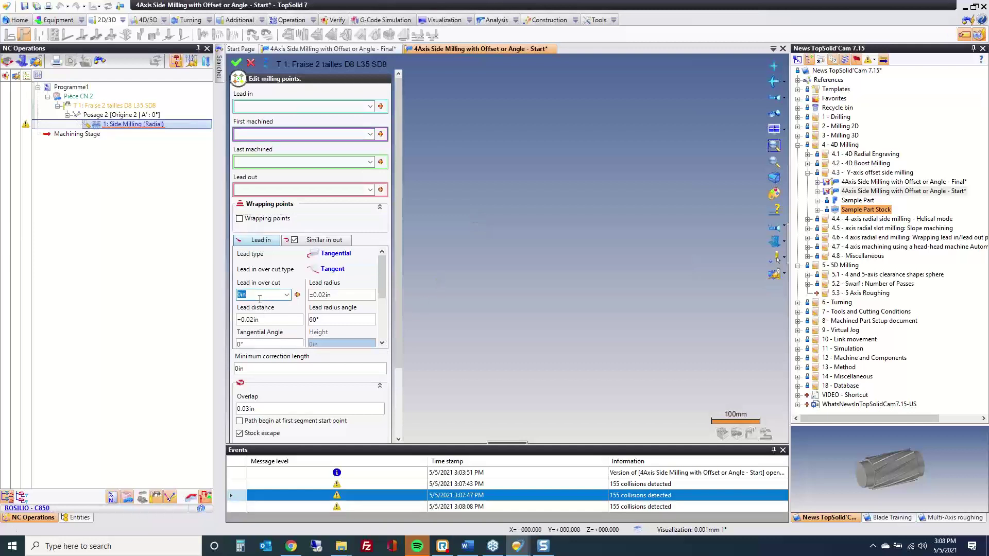
pyautogui.write('10mm')
pyautogui.press('Tab')
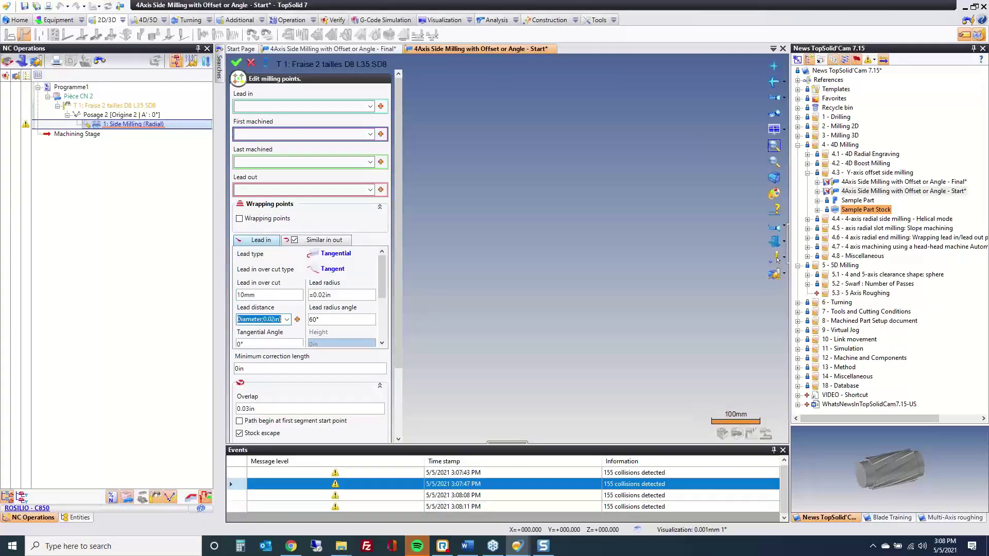
pyautogui.click(250, 62)
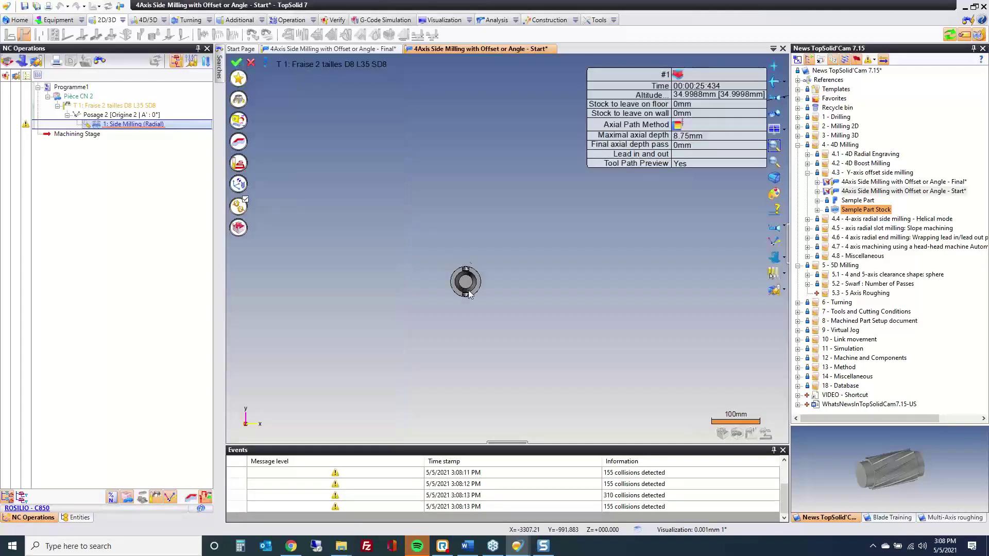
pyautogui.click(235, 62)
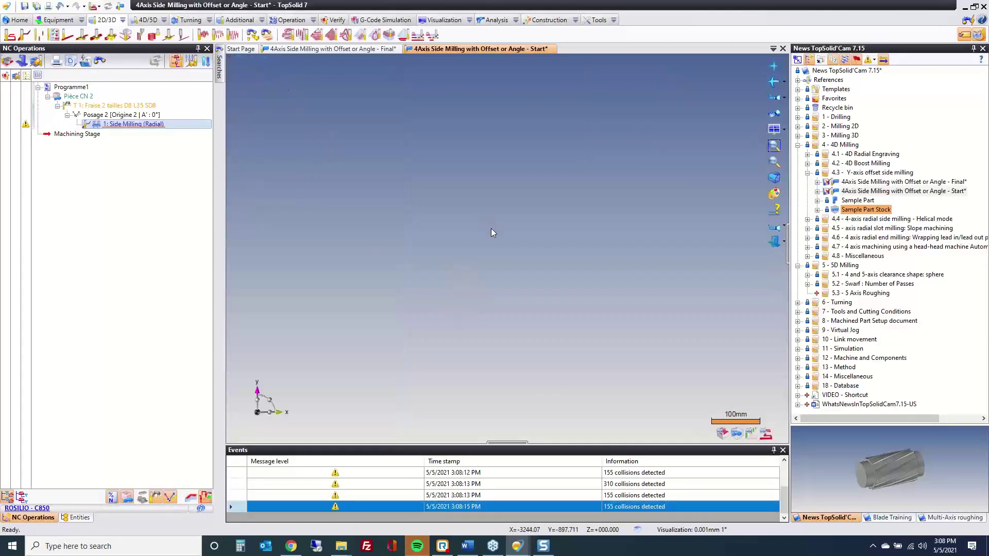
pyautogui.click(774, 146)
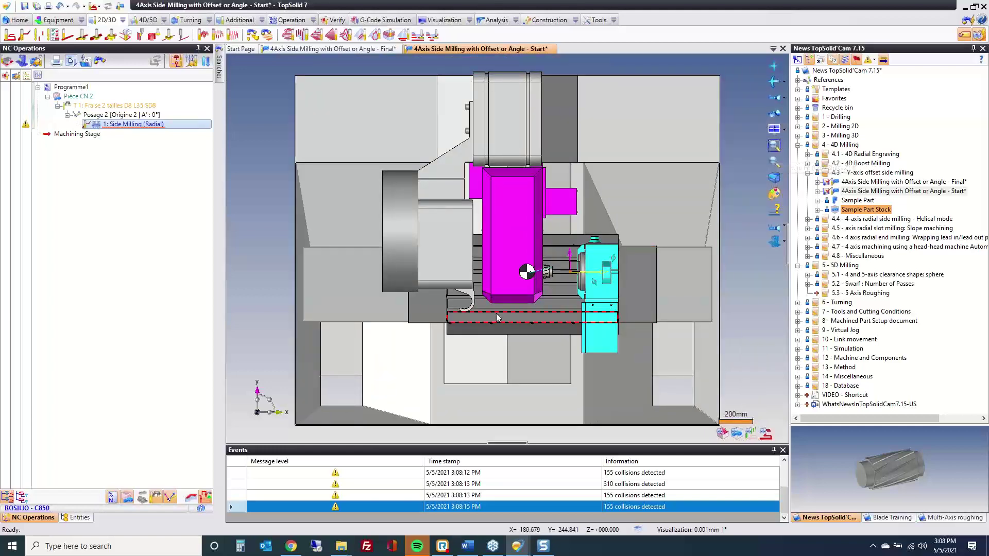
# - Run the material removal simulation of the side milling operation, compare the result with the finished part, and leave the simulation
pyautogui.moveTo(525, 269); pyautogui.dragTo(501, 323, button='middle')
pyautogui.scroll(10, 501, 323)
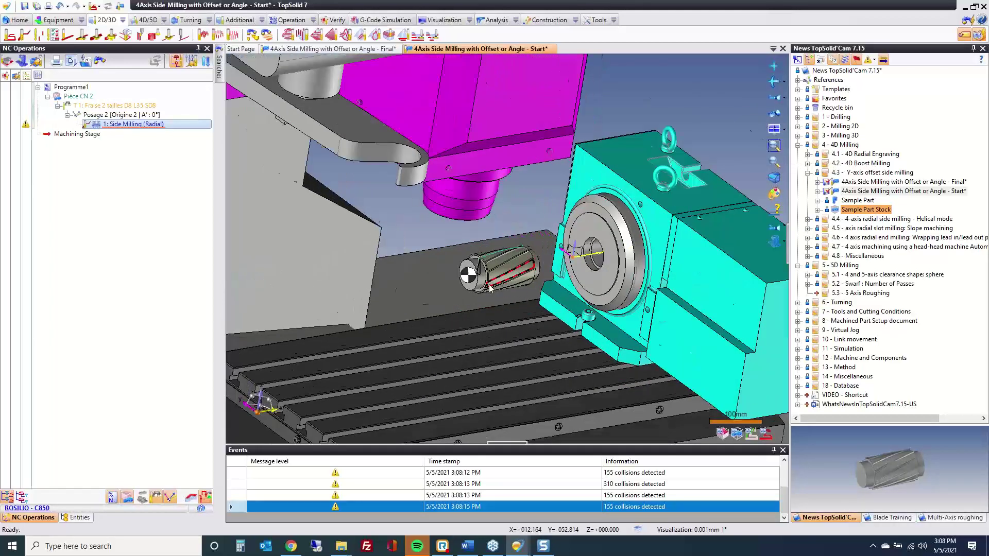
pyautogui.moveTo(434, 228); pyautogui.dragTo(418, 260, button='middle')
pyautogui.click(87, 125)
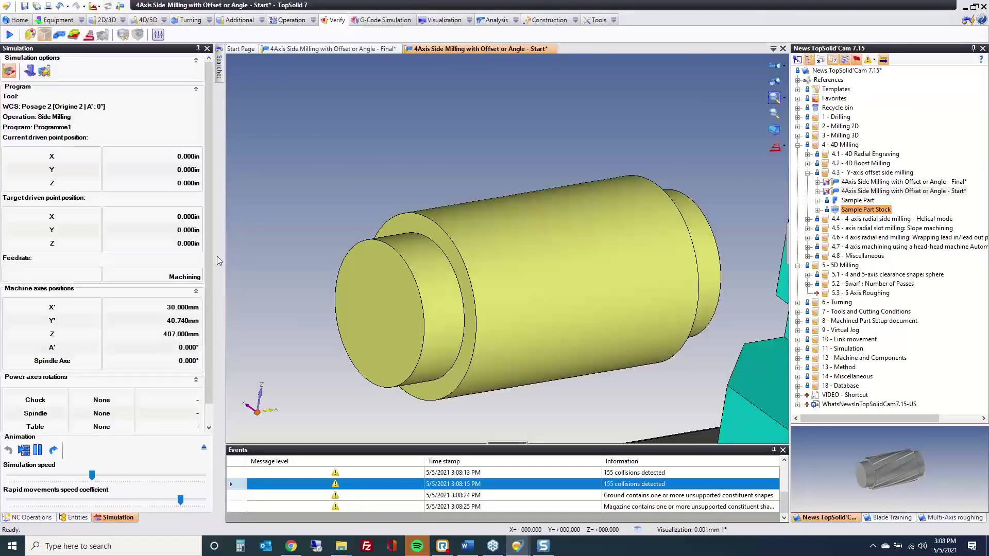
pyautogui.click(23, 450)
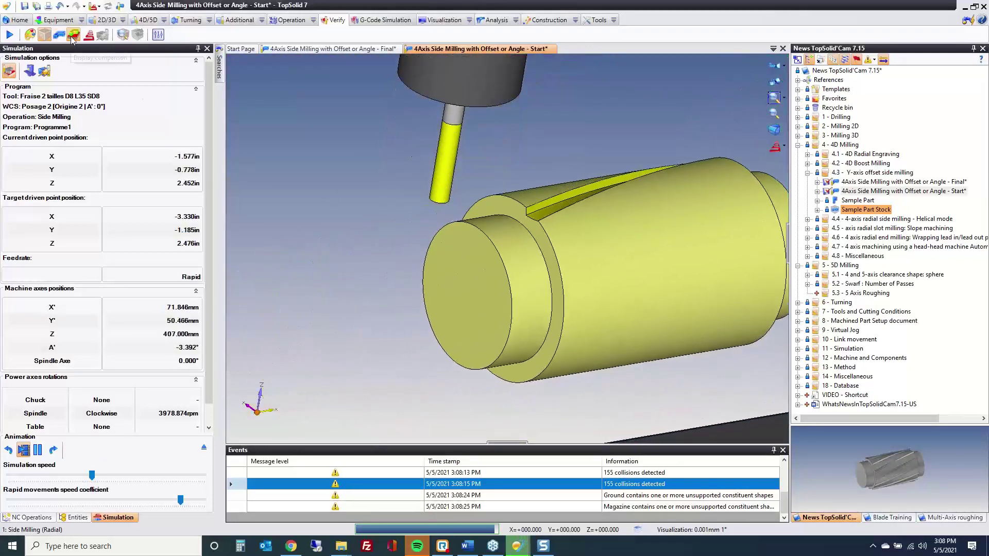
pyautogui.click(10, 71)
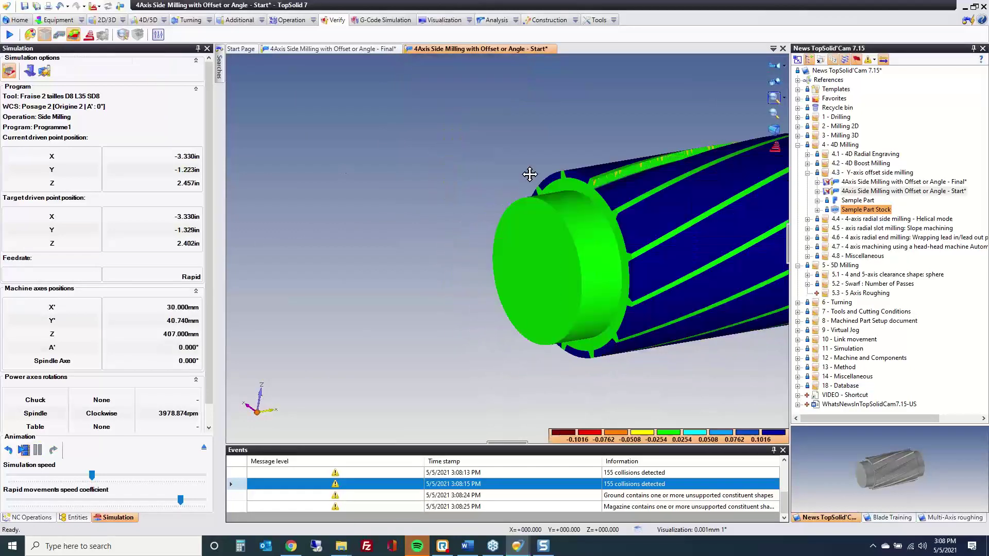
pyautogui.moveTo(438, 289); pyautogui.dragTo(474, 284, button='middle')
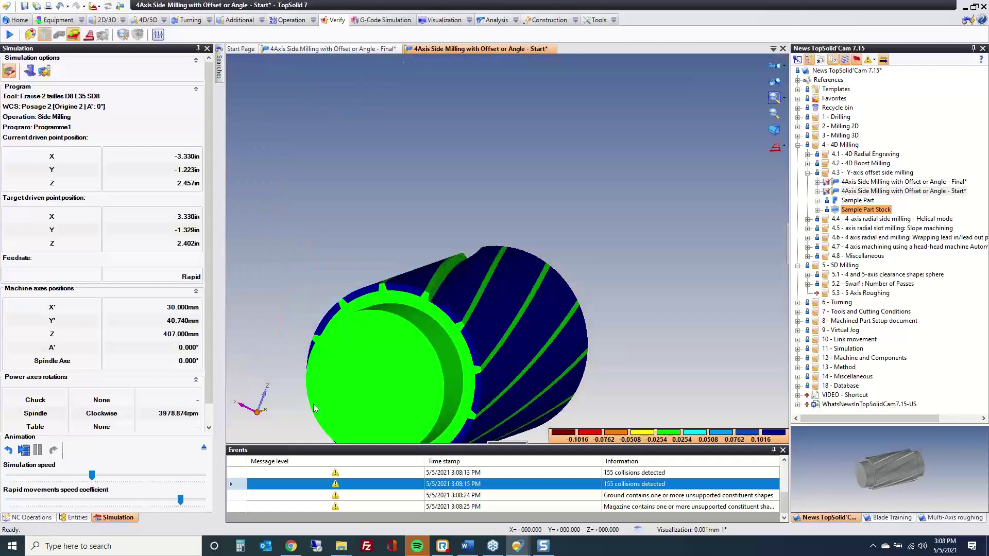
pyautogui.click(204, 448)
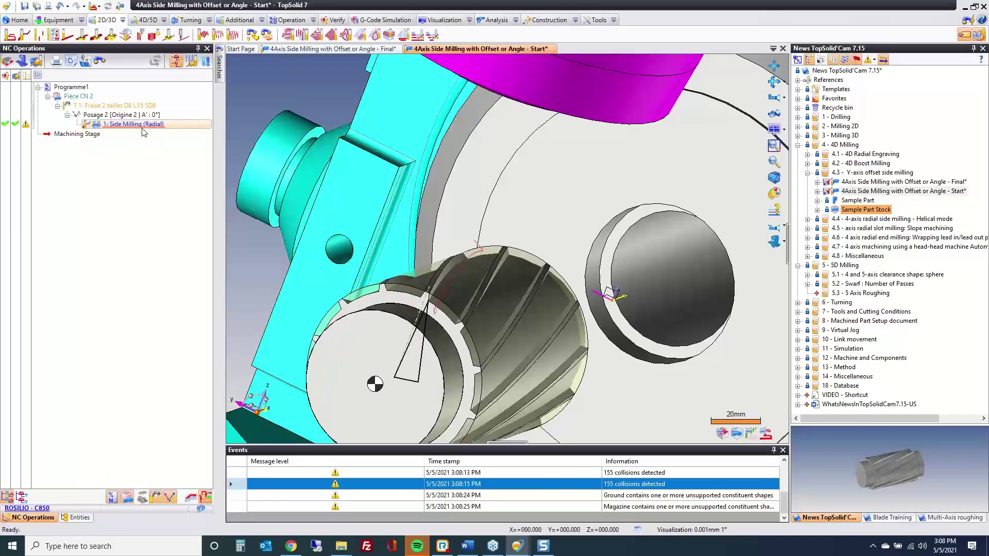
# - Create a second radial side milling operation on the neighbouring tooth flank
pyautogui.scroll(5, 443, 271)
pyautogui.moveTo(442, 272); pyautogui.dragTo(461, 277, button='middle')
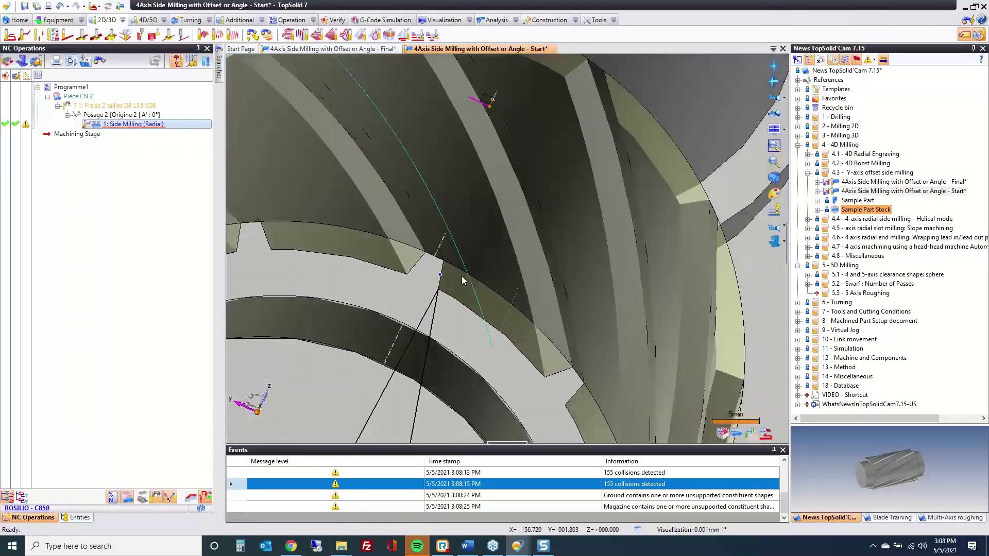
pyautogui.click(405, 249)
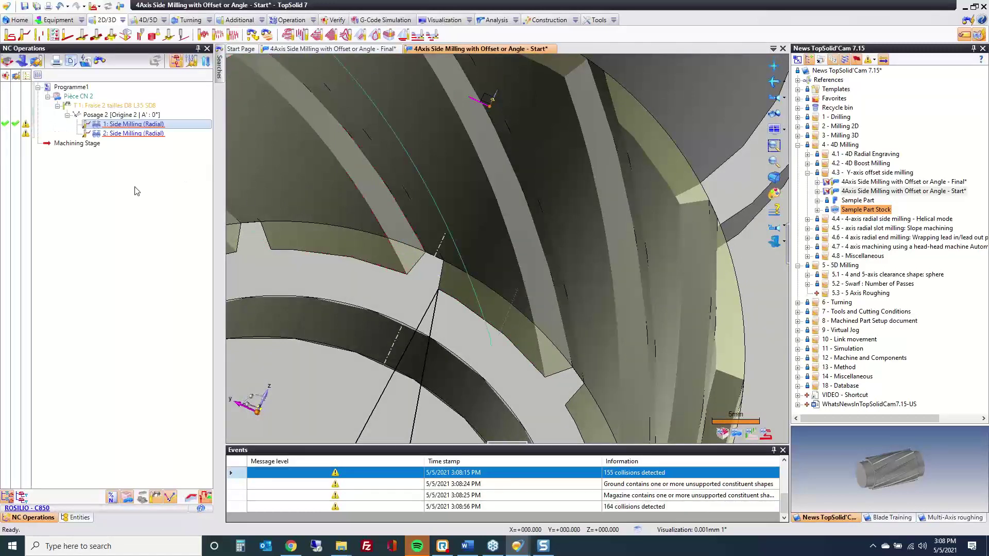
# - Enable Use offset of axis for the second side milling operation, set its off center value to 10.448mm and validate
pyautogui.doubleClick(121, 134)
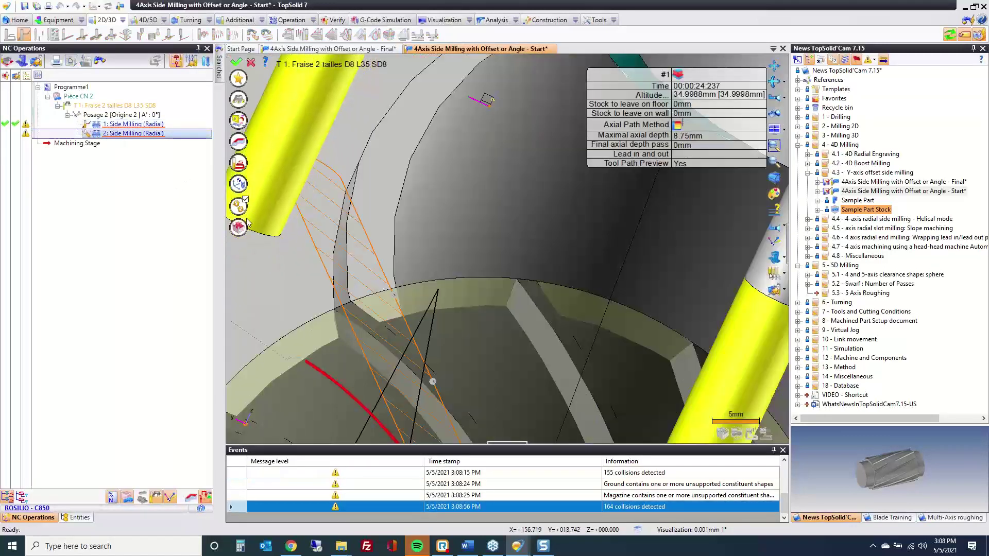
pyautogui.click(238, 208)
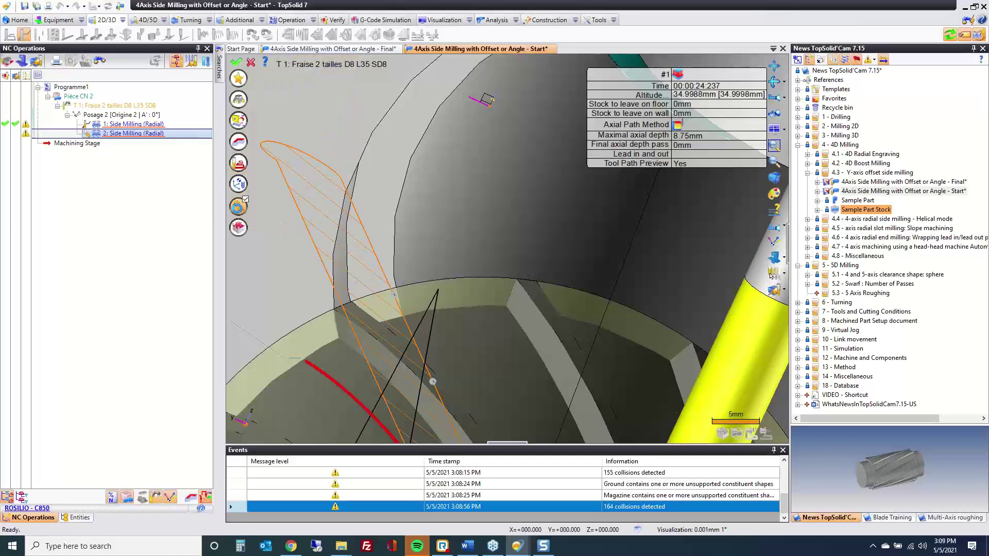
pyautogui.click(39, 298)
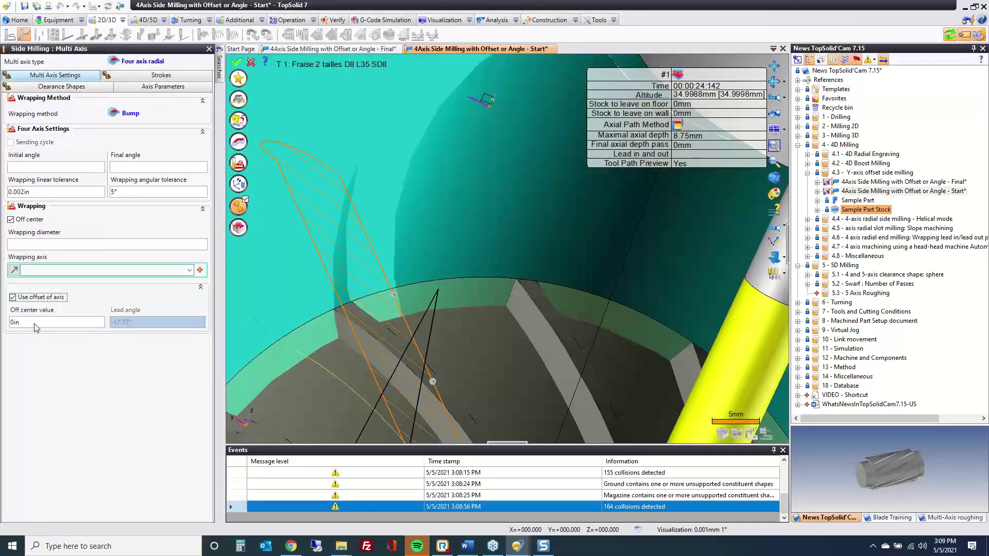
pyautogui.click(35, 325)
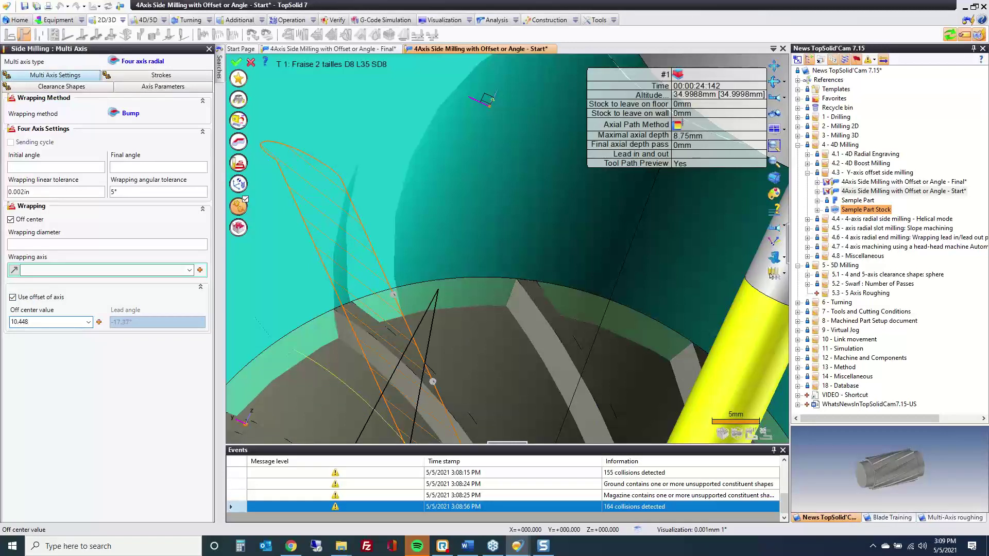
pyautogui.press('Return')
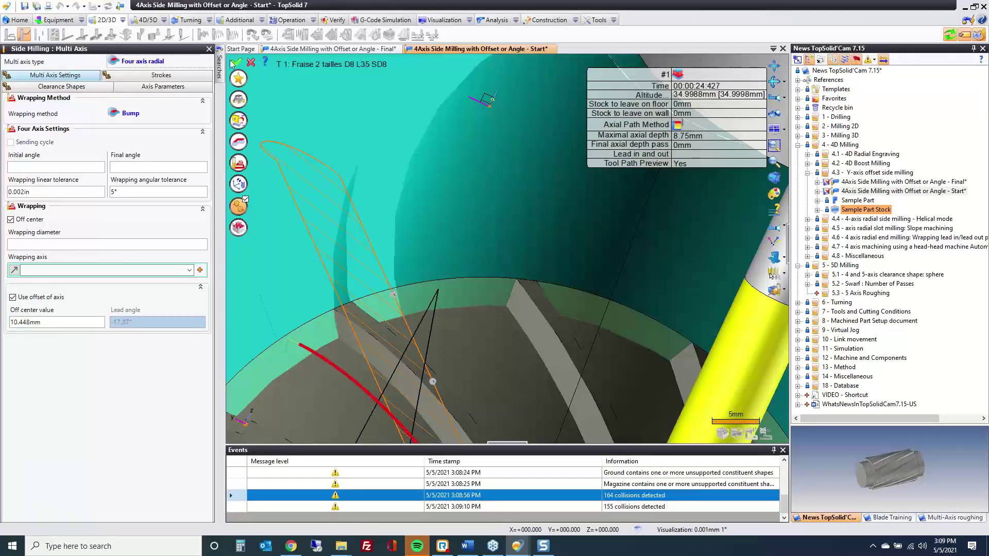
pyautogui.click(235, 63)
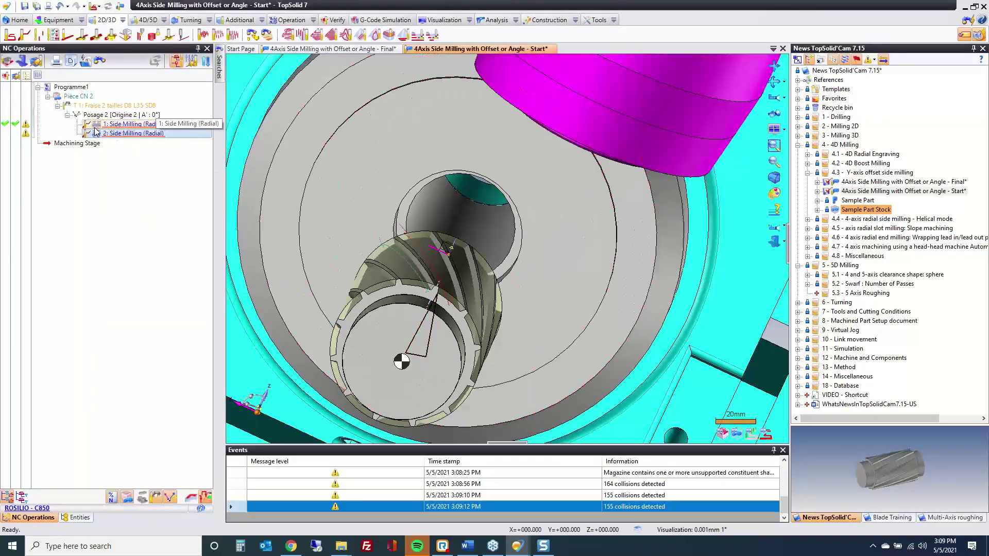
# - Simulate both side milling operations without the machine, compare the machined stock with the part, and exit the simulation
pyautogui.click(336, 20)
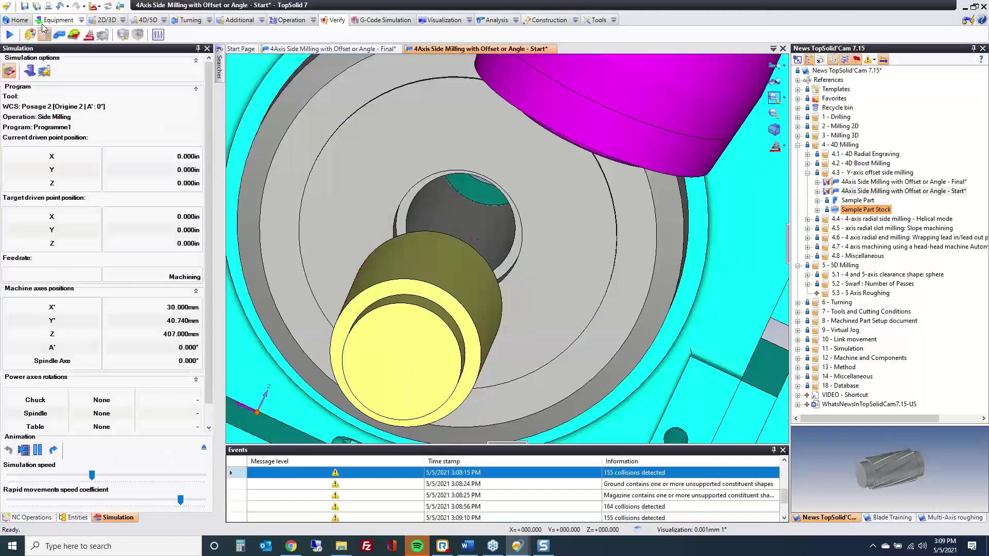
pyautogui.click(29, 72)
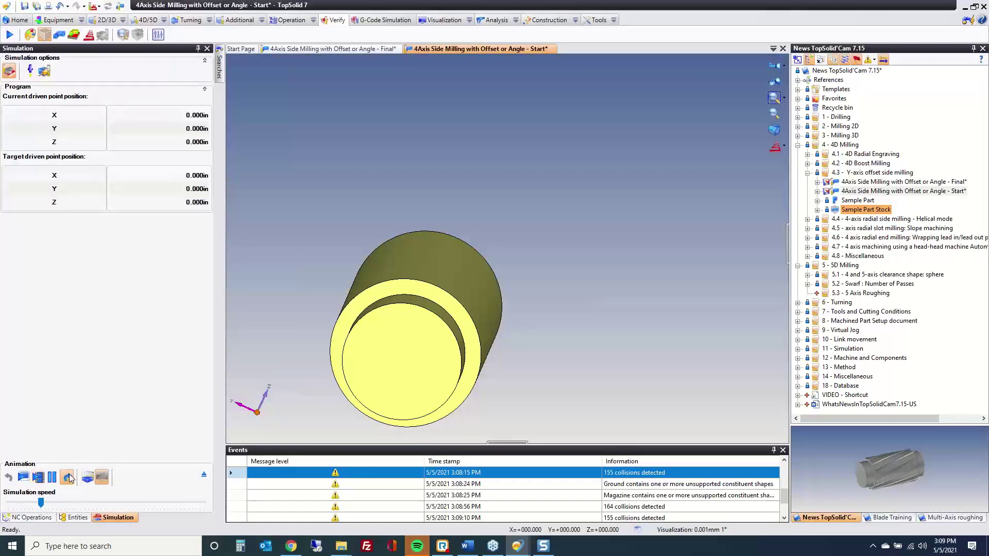
pyautogui.click(38, 477)
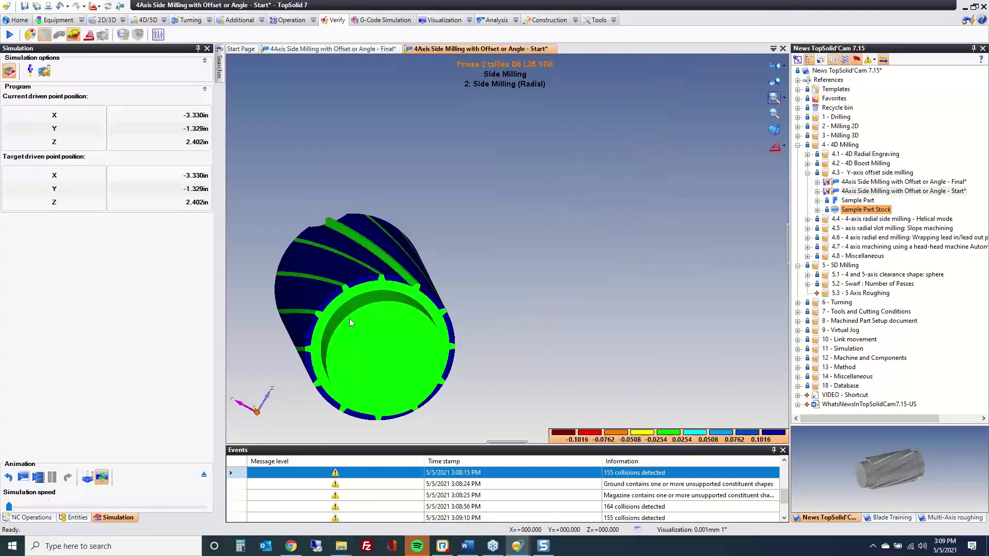
pyautogui.click(203, 475)
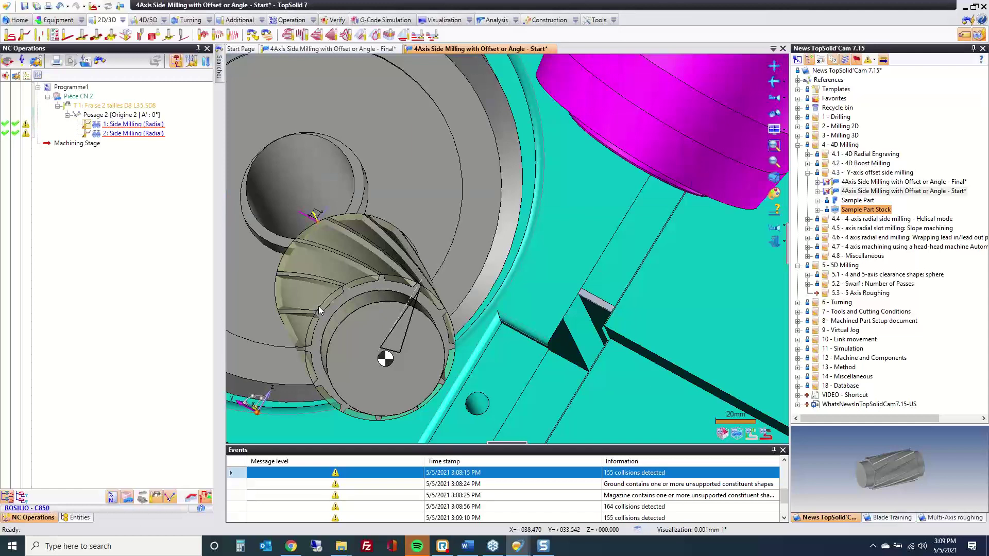
# - Close the 4Axis Side Milling with Offset or Angle Start and Final documents without saving changes
pyautogui.middleClick(438, 50)
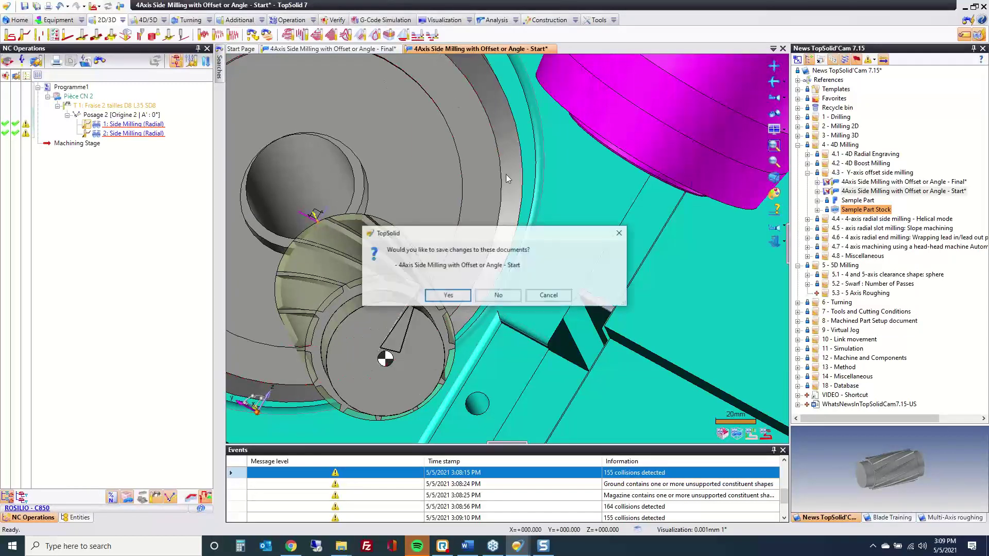
pyautogui.click(480, 292)
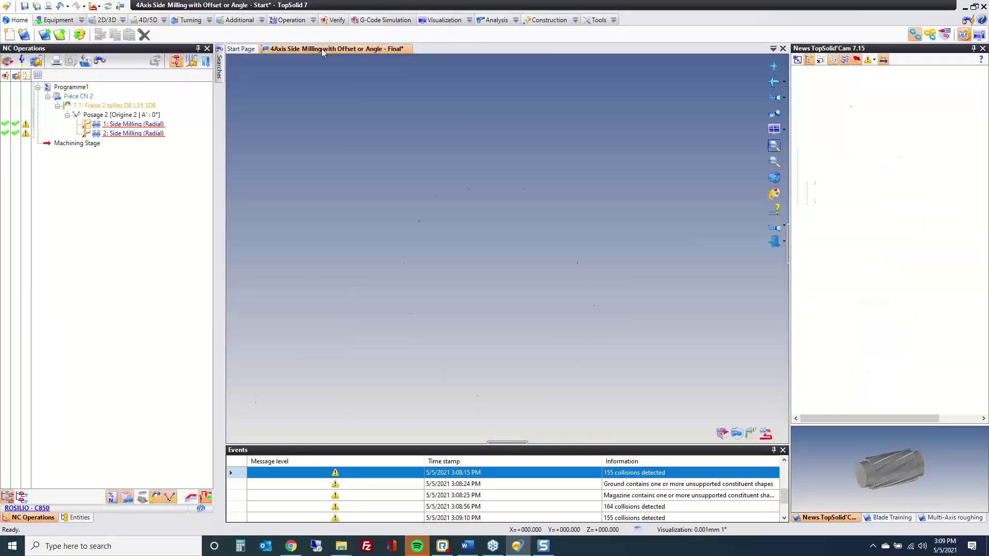
pyautogui.middleClick(321, 49)
pyautogui.click(496, 295)
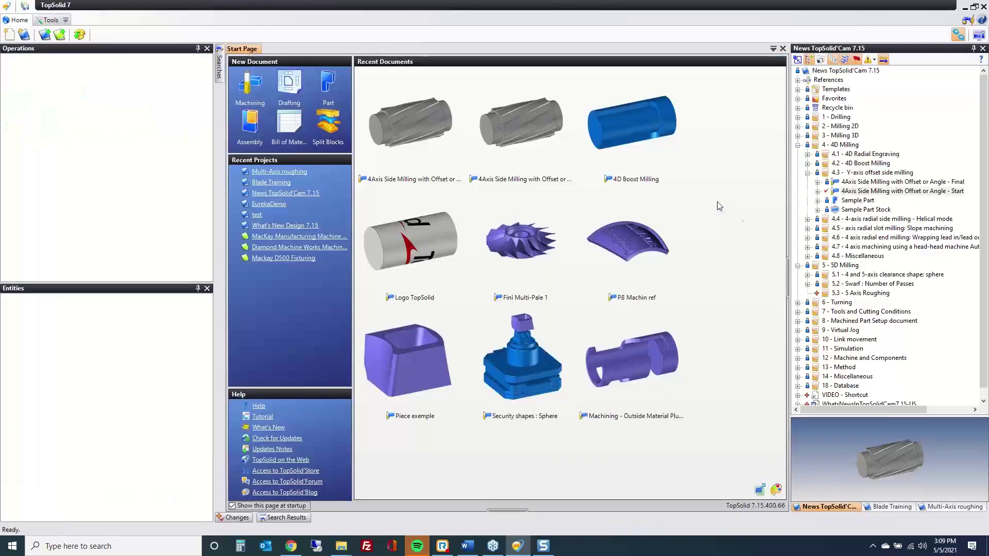
# - Collapse the 4.3 project folder and open the document 4.4 - 4-axis radial side milling: Helical mode
pyautogui.click(807, 172)
pyautogui.click(807, 182)
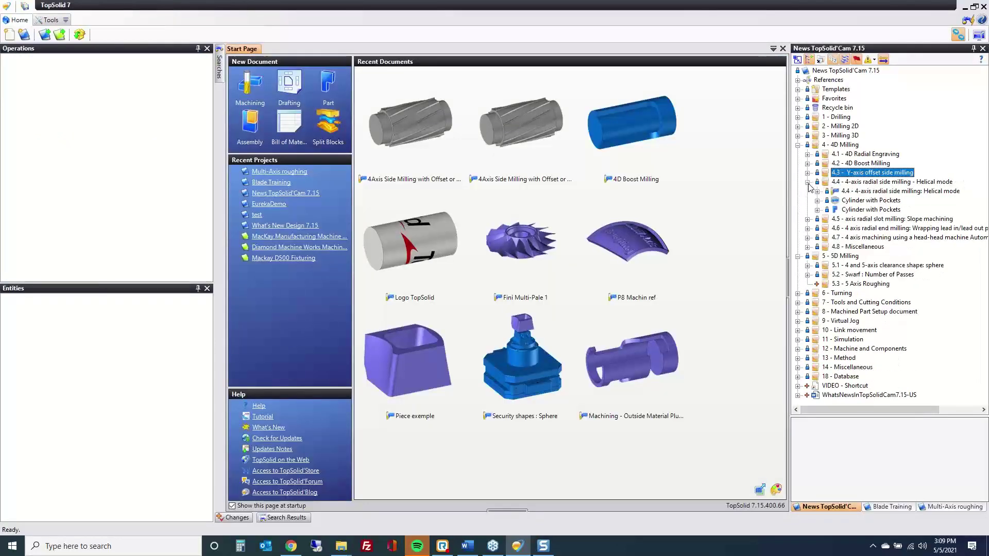
pyautogui.click(885, 191)
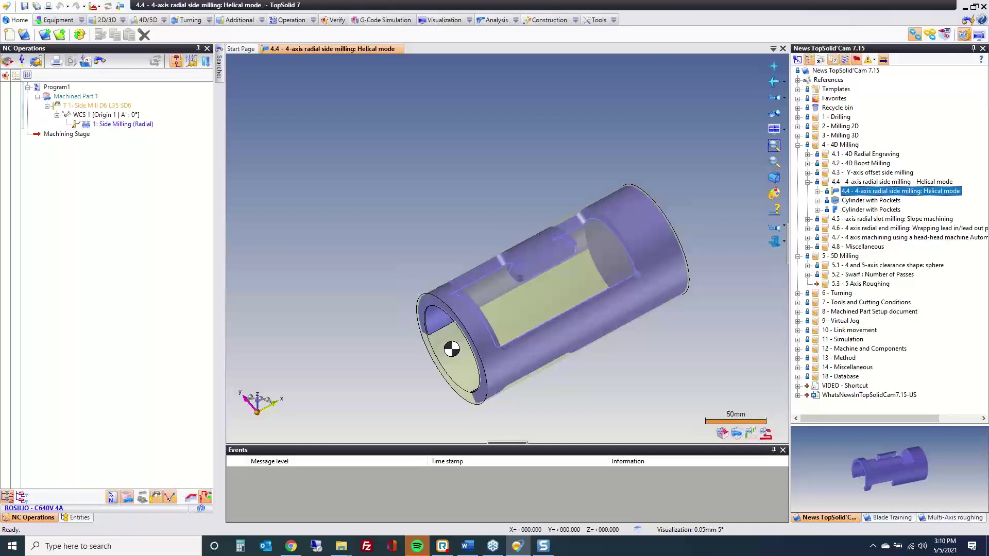
# - Set the radial side milling operation's axial path method to Number of passes with 5 passes, inspect the helical toolpath and validate
pyautogui.click(123, 124)
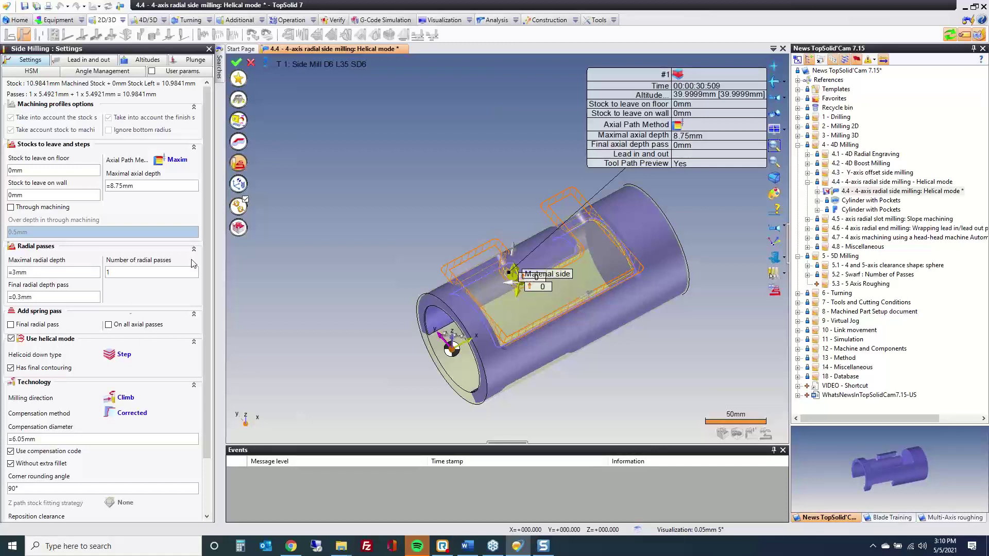
pyautogui.click(177, 161)
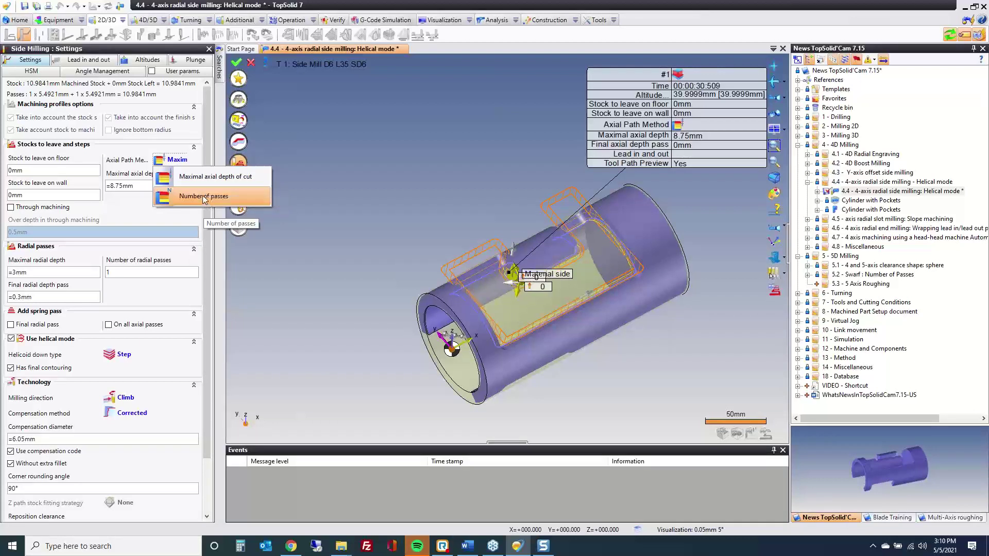
pyautogui.click(204, 197)
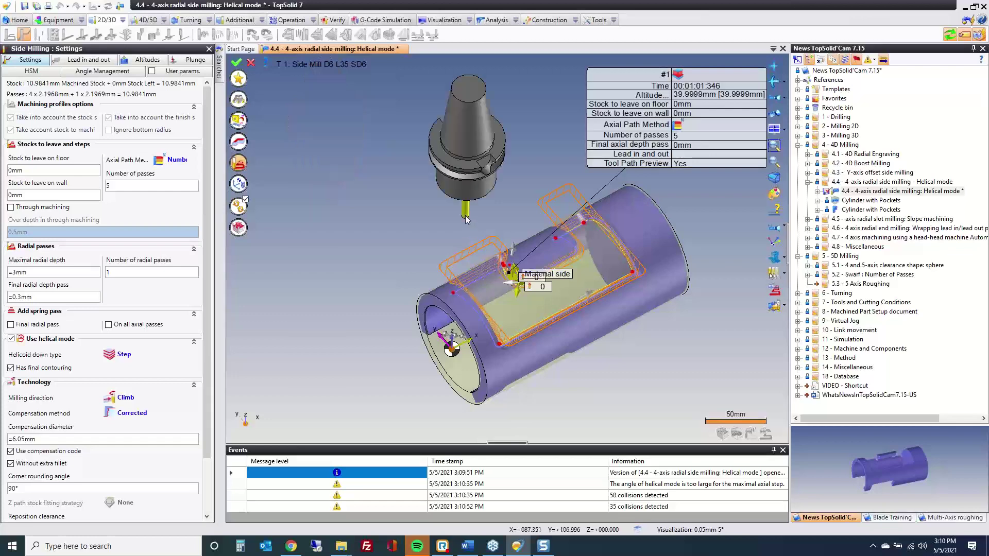
pyautogui.scroll(5, 495, 269)
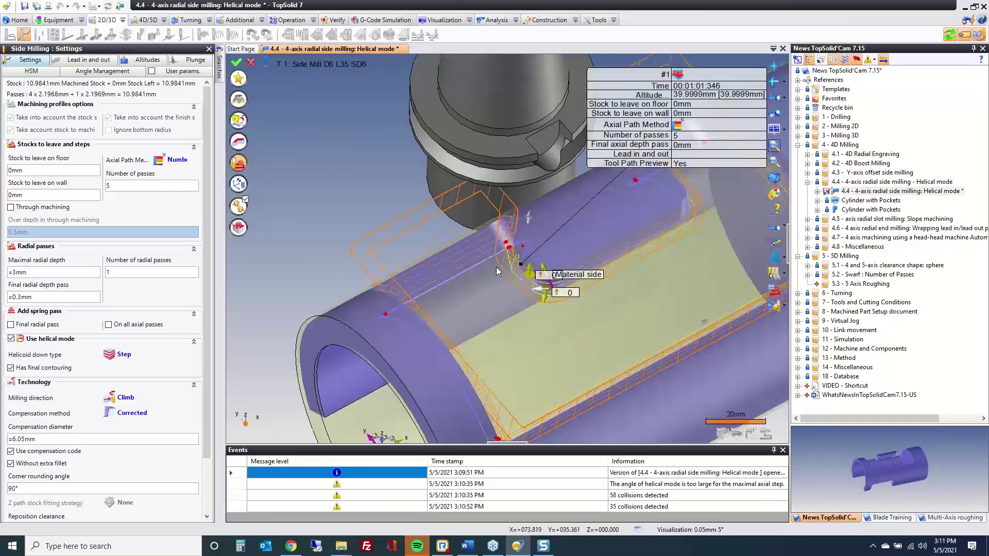
pyautogui.moveTo(481, 232); pyautogui.dragTo(376, 328, button='middle')
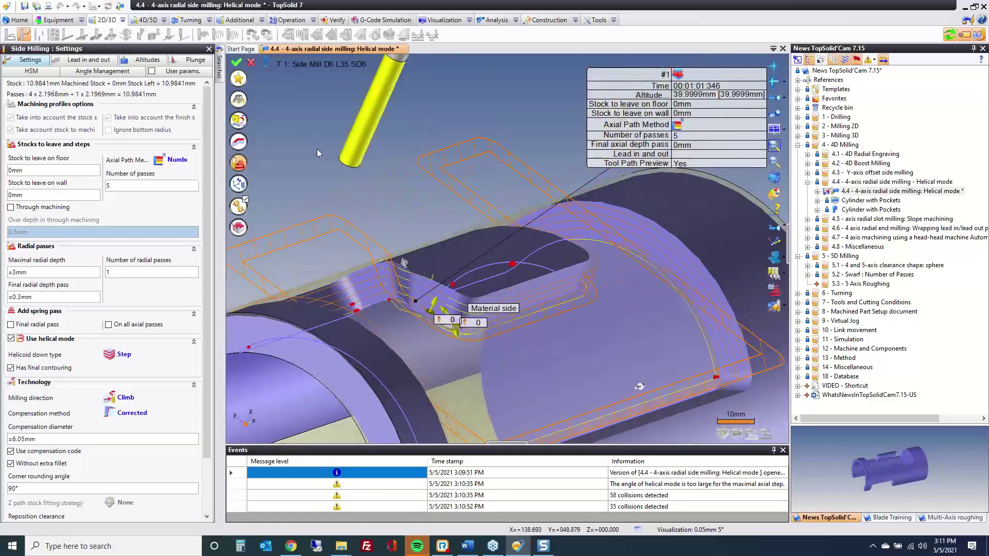
pyautogui.click(236, 63)
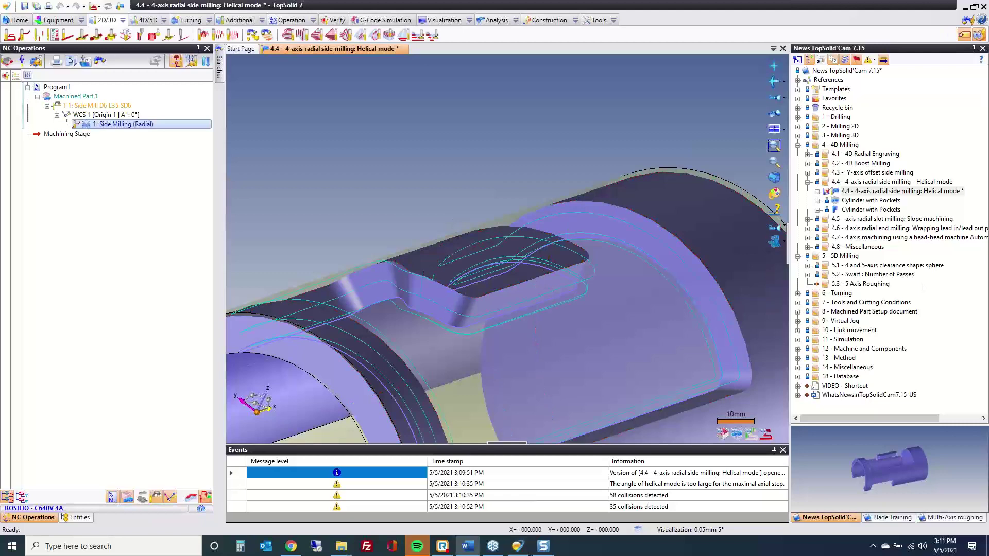
# - Switch to the WhatsNewsInTopSolidCam7.15-US document in Word and read the cases in which helical mode works
pyautogui.moveTo(988, 152); pyautogui.dragTo(533, 44)
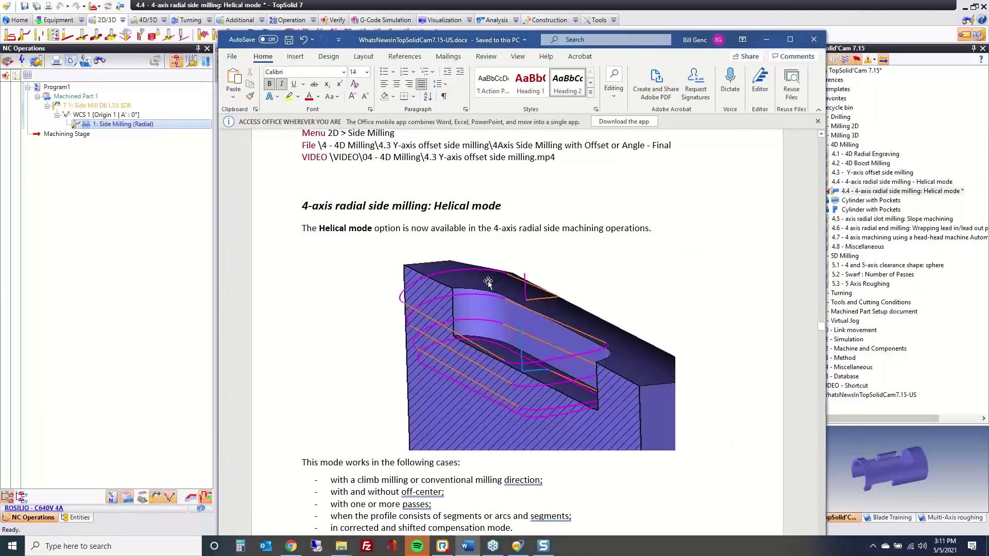
pyautogui.scroll(-3, 474, 276)
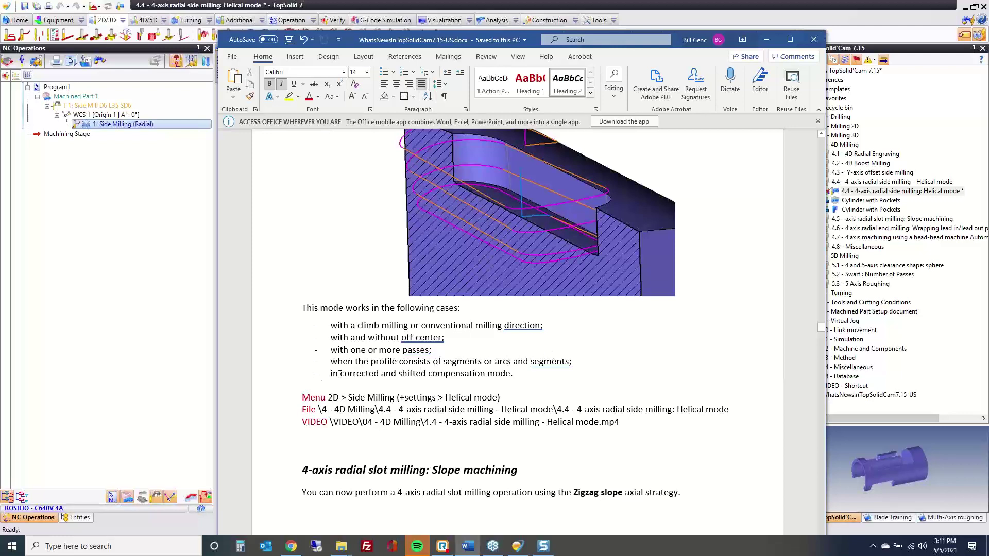
pyautogui.moveTo(511, 373); pyautogui.dragTo(335, 330)
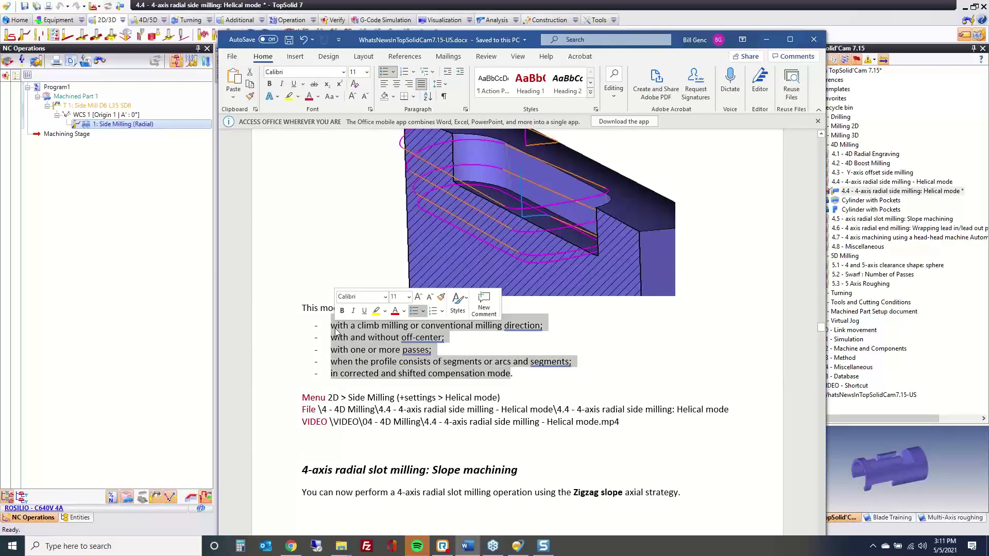
# - Return to TopSolid and close the 4.4 helical mode document without saving changes
pyautogui.moveTo(536, 39); pyautogui.dragTo(988, 555)
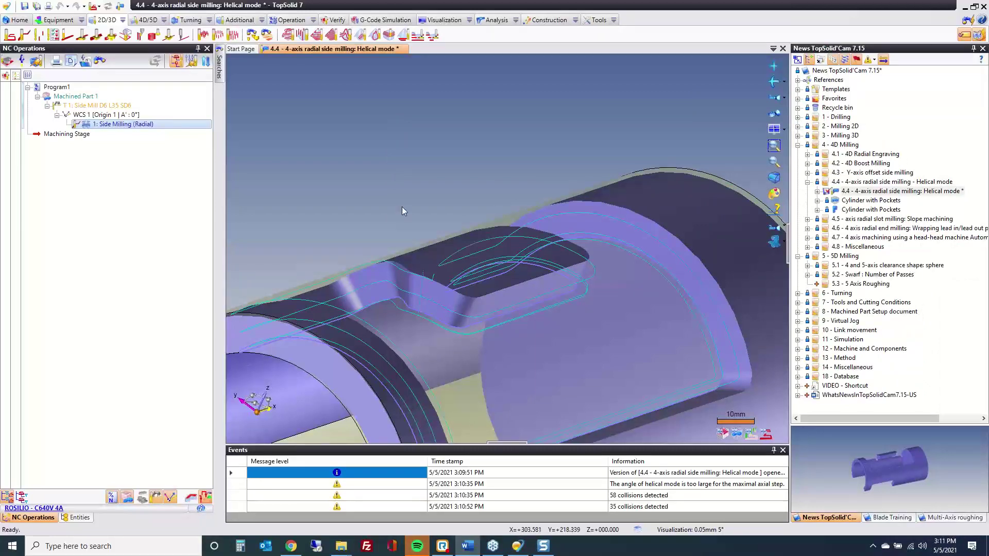
pyautogui.middleClick(323, 49)
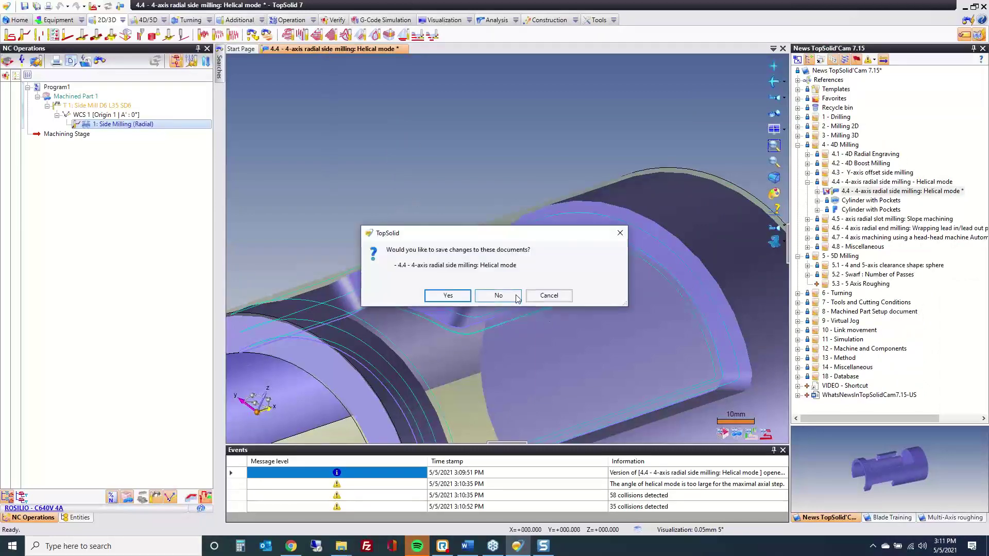
pyautogui.click(498, 295)
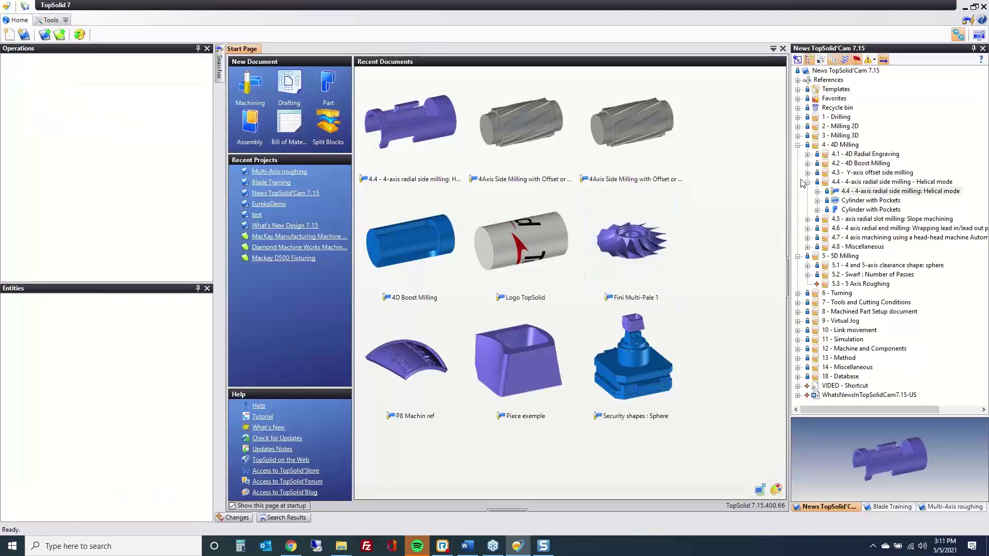
# - Collapse the 4.4 folder and open the Slope Machining part document from folder 4.5 - axis radial slot milling: Slope machining
pyautogui.click(805, 184)
pyautogui.click(807, 182)
pyautogui.click(807, 191)
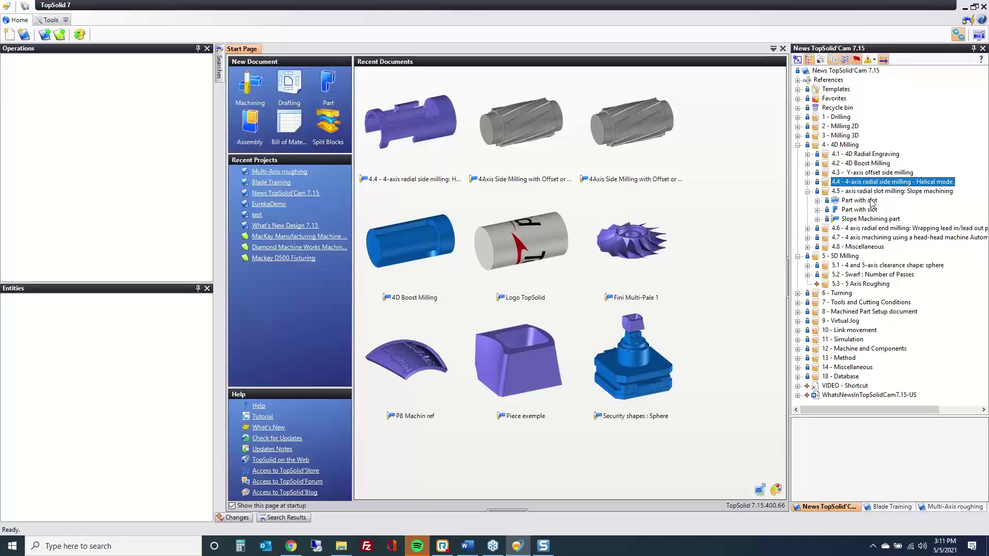
pyautogui.doubleClick(858, 221)
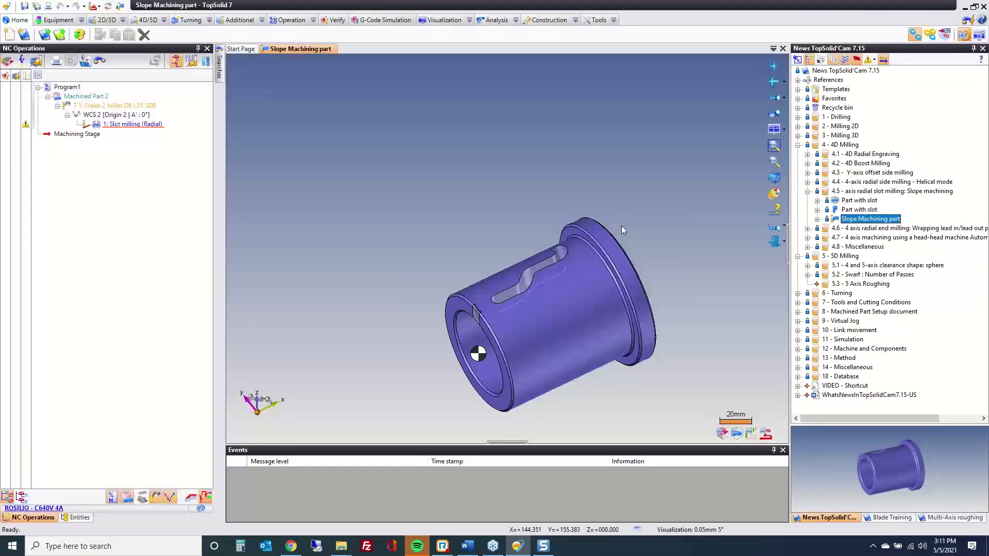
pyautogui.moveTo(499, 311); pyautogui.dragTo(523, 350, button='middle')
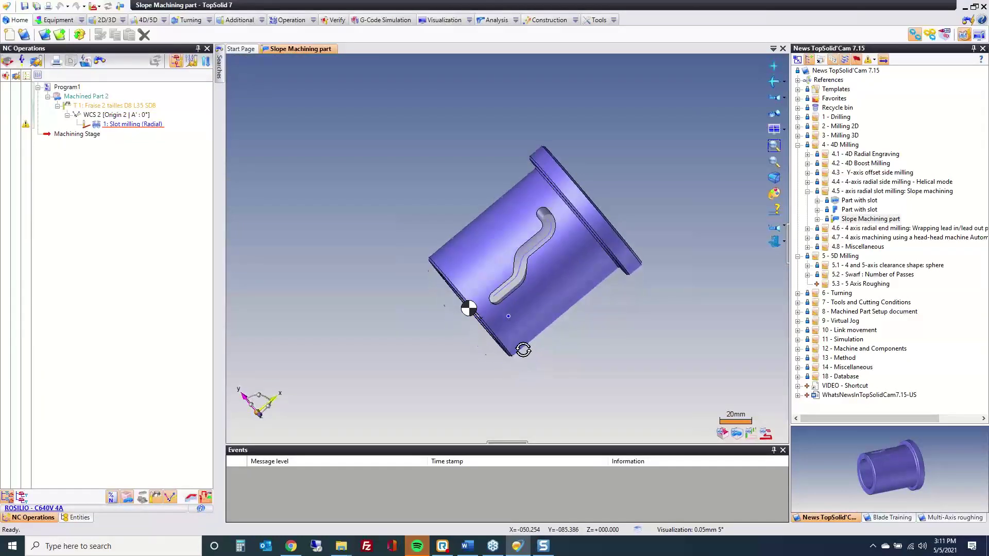
# - Open the settings of the Slot milling (Radial) operation, examine its Zigzag slope axial strategy on the toolpath and validate
pyautogui.click(133, 124)
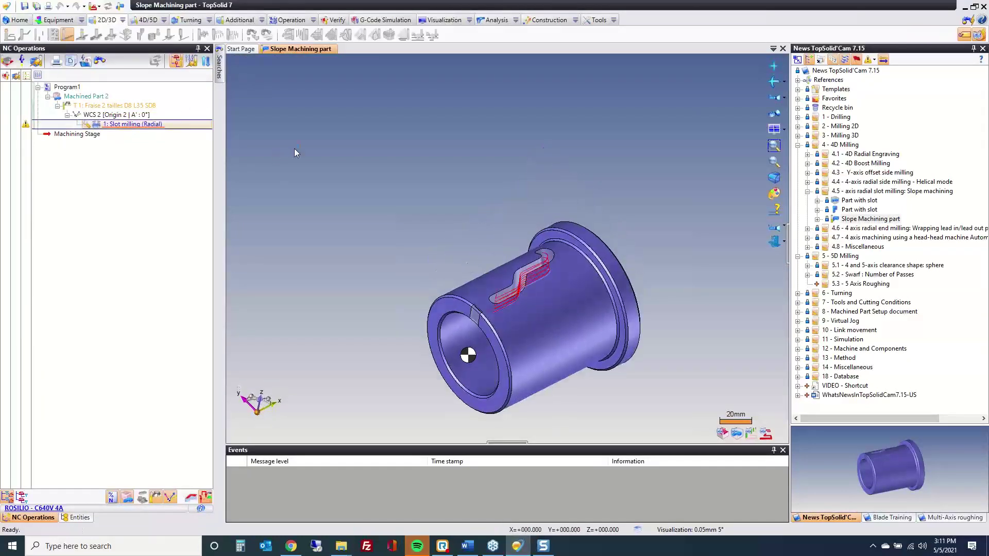
pyautogui.click(239, 207)
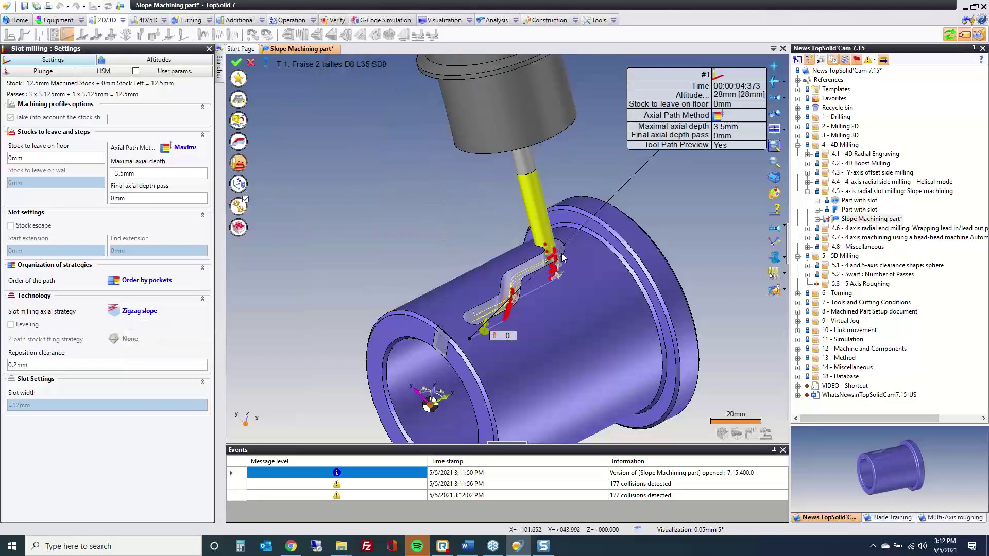
pyautogui.click(236, 62)
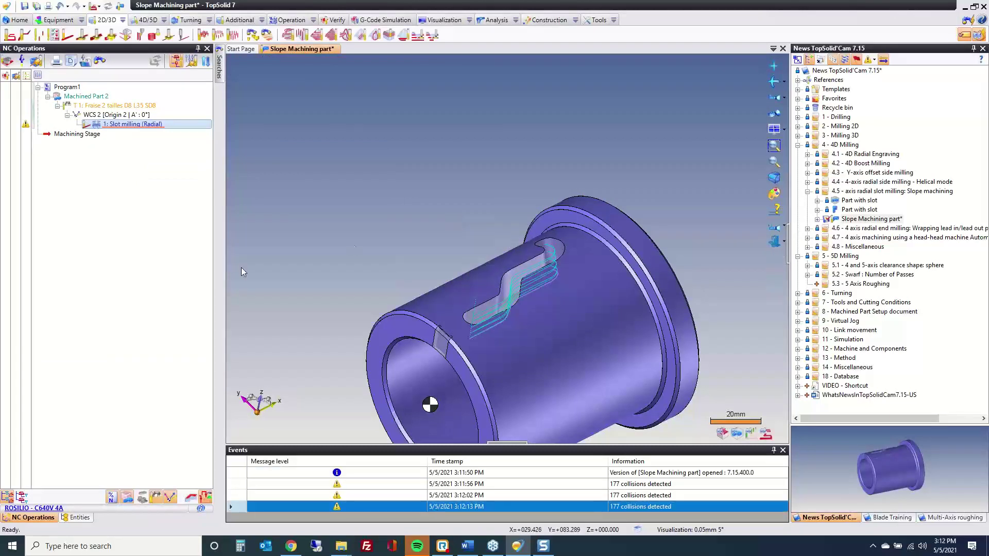
# - Run the material-removal simulation of the Slot milling (Radial) operation
pyautogui.click(88, 127)
pyautogui.click(337, 20)
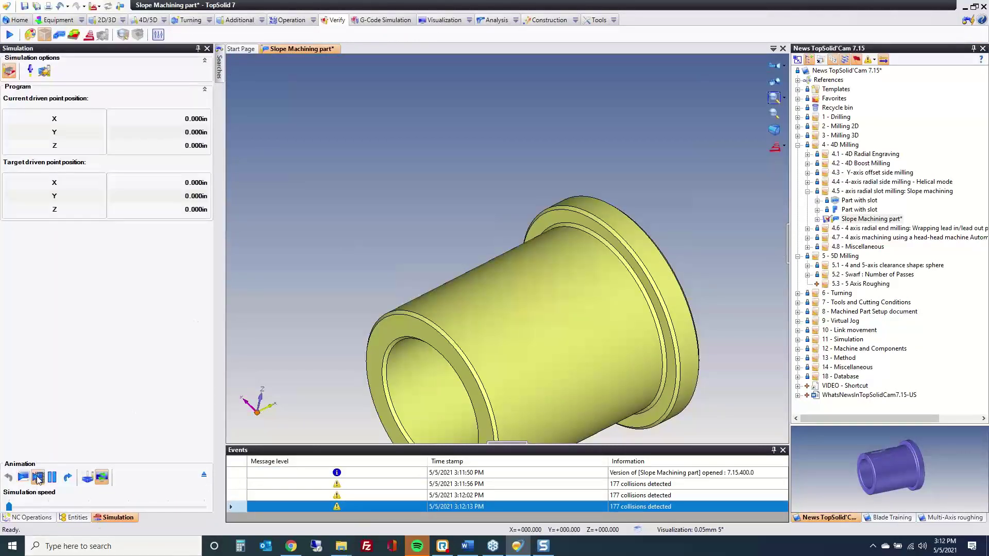
pyautogui.click(37, 478)
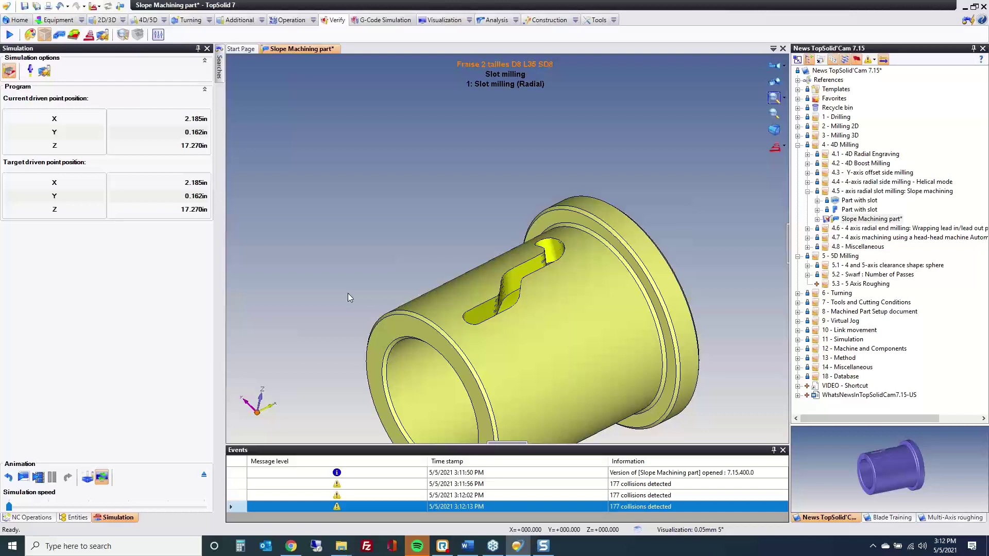
# - Compare the simulated stock with the finished part, inspect the deviations in the slot and exit the simulation
pyautogui.click(74, 34)
pyautogui.moveTo(538, 294); pyautogui.dragTo(577, 337, button='middle')
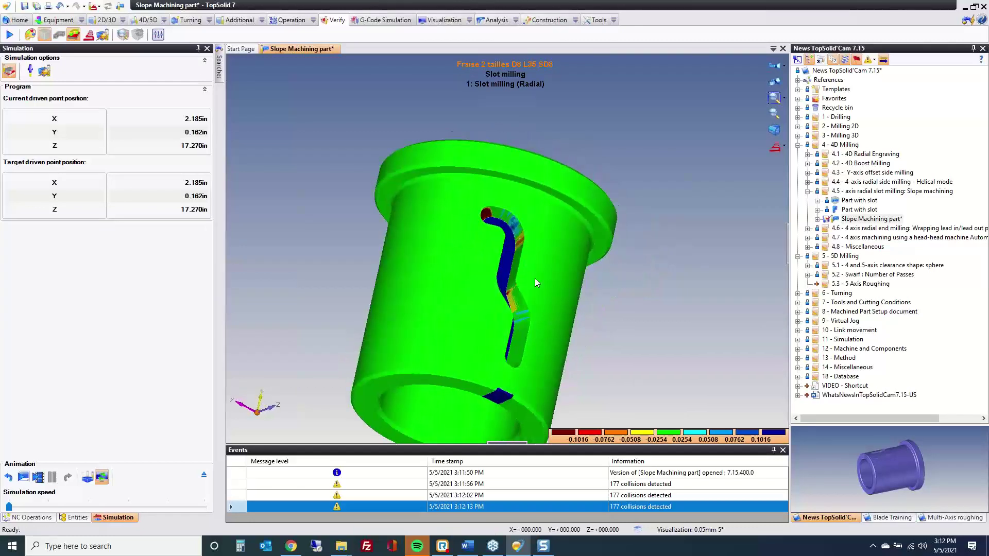
pyautogui.click(204, 478)
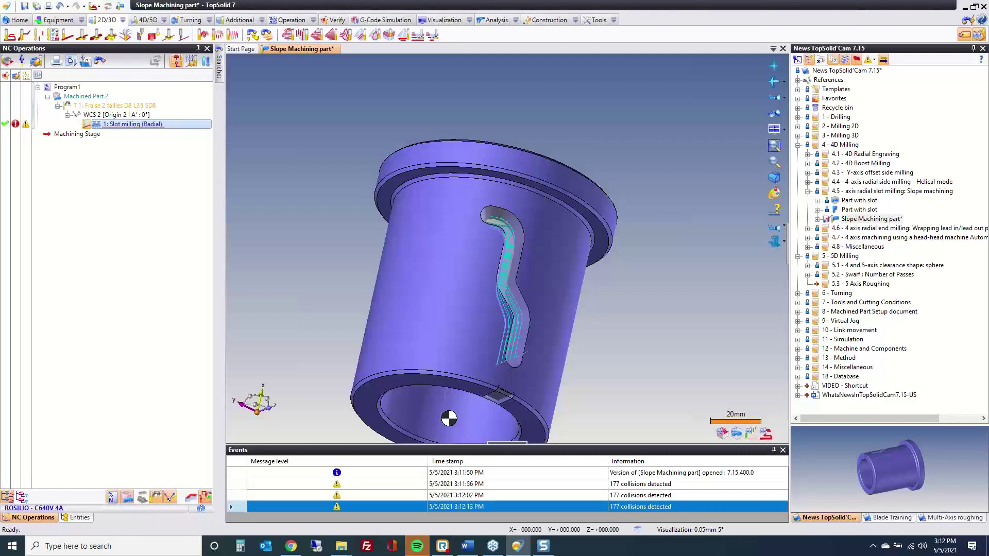
pyautogui.moveTo(520, 318); pyautogui.dragTo(371, 242, button='middle')
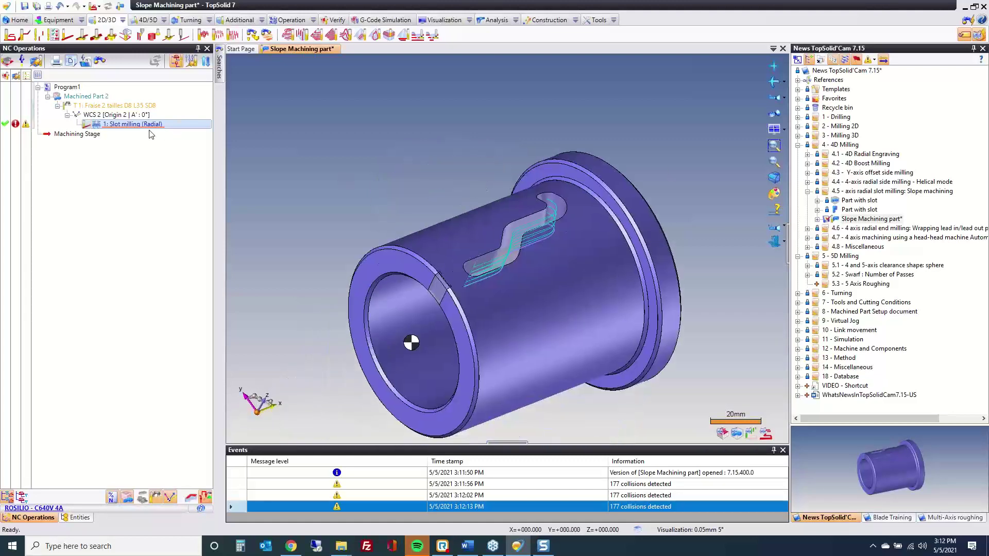
# - Close the Slope Machining part without saving and open the Cylinder with pockets machining document from folder 4.6.1 - Side Milling
pyautogui.middleClick(317, 47)
pyautogui.press('n')
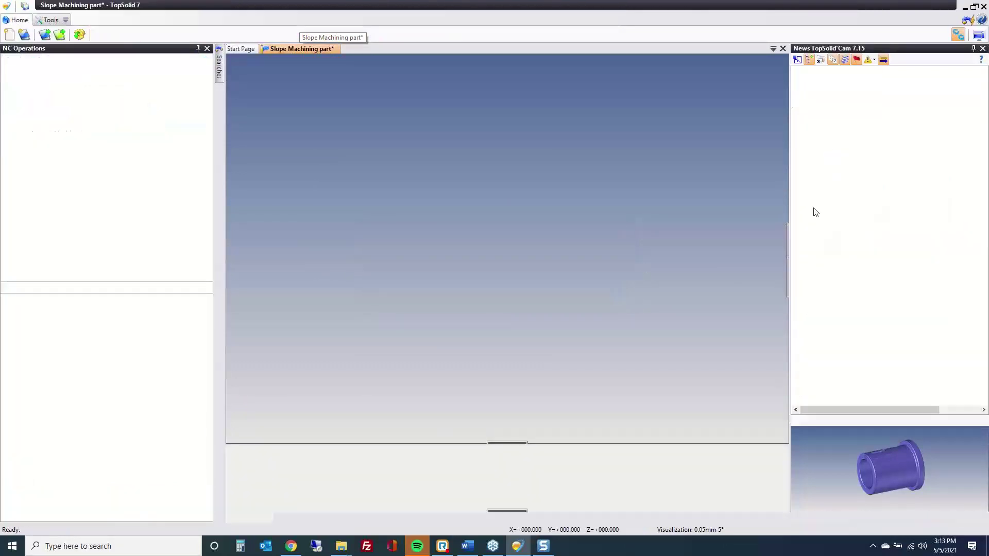
pyautogui.click(808, 192)
pyautogui.click(807, 200)
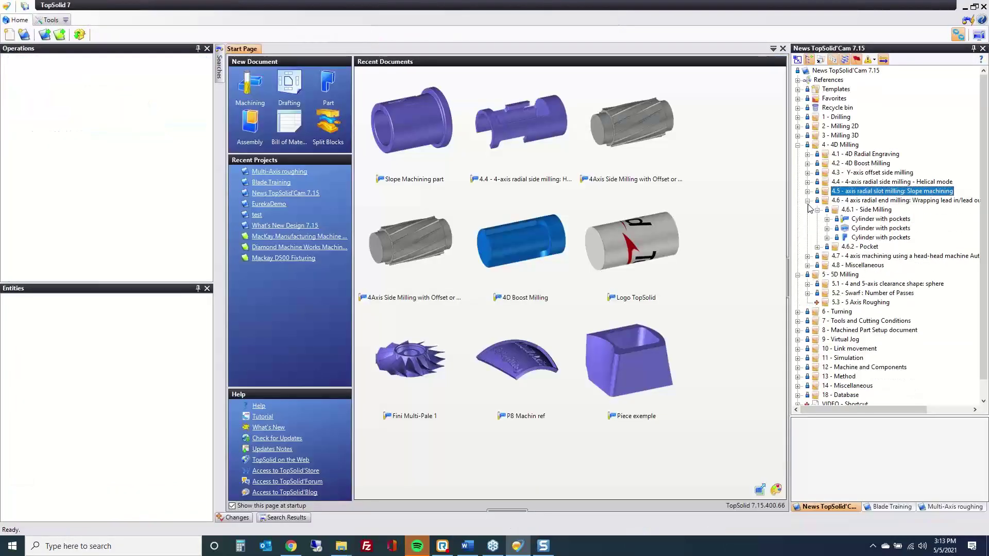
pyautogui.click(863, 221)
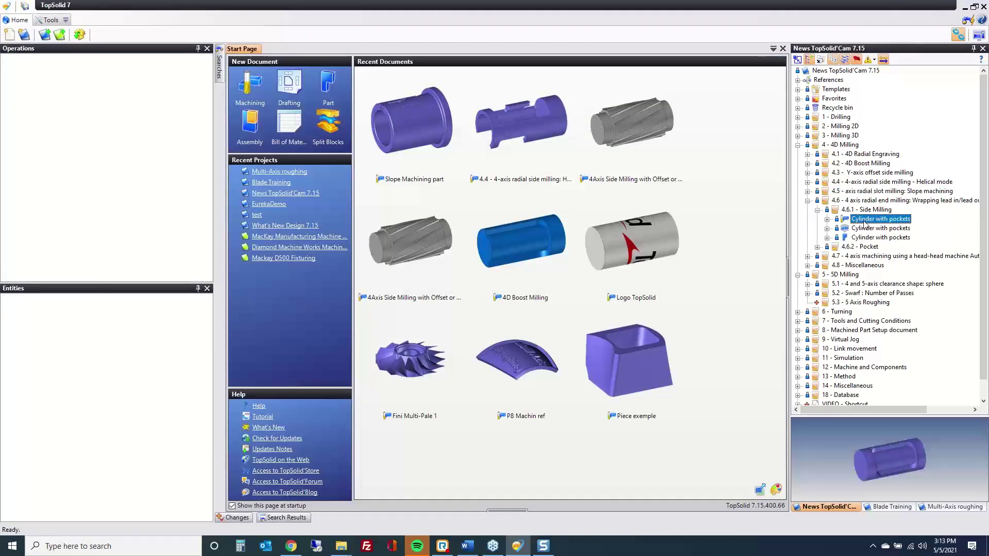
pyautogui.doubleClick(864, 221)
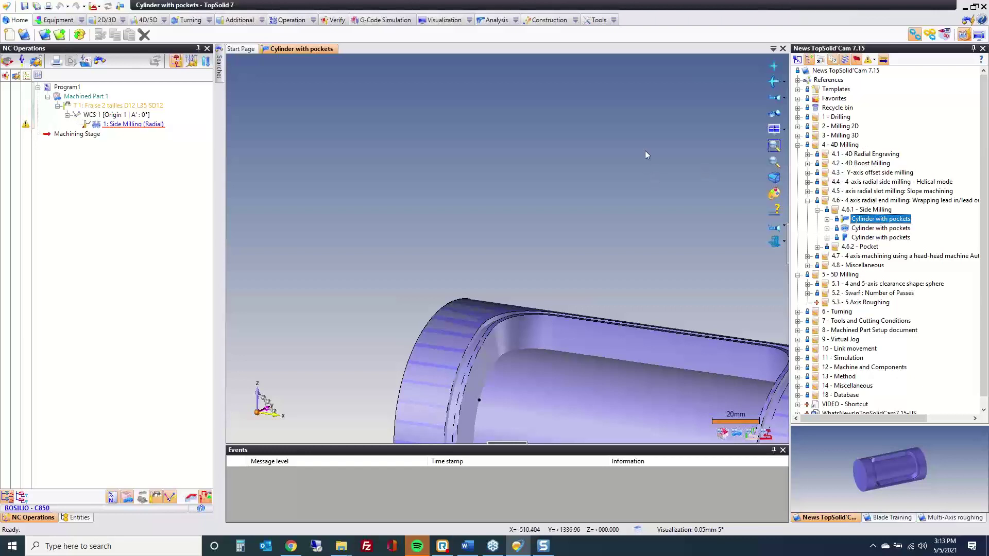
# - Open the Side Milling (Radial) operation's milling points for editing and examine its lead-in and lead-out moves at the pocket wall
pyautogui.doubleClick(125, 125)
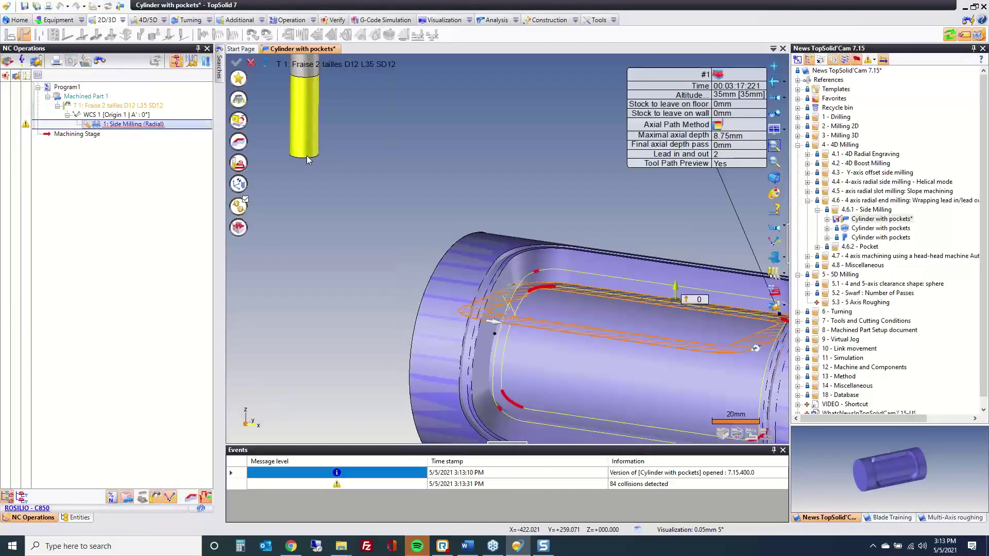
pyautogui.moveTo(490, 250); pyautogui.dragTo(504, 340, button='middle')
pyautogui.scroll(5, 502, 330)
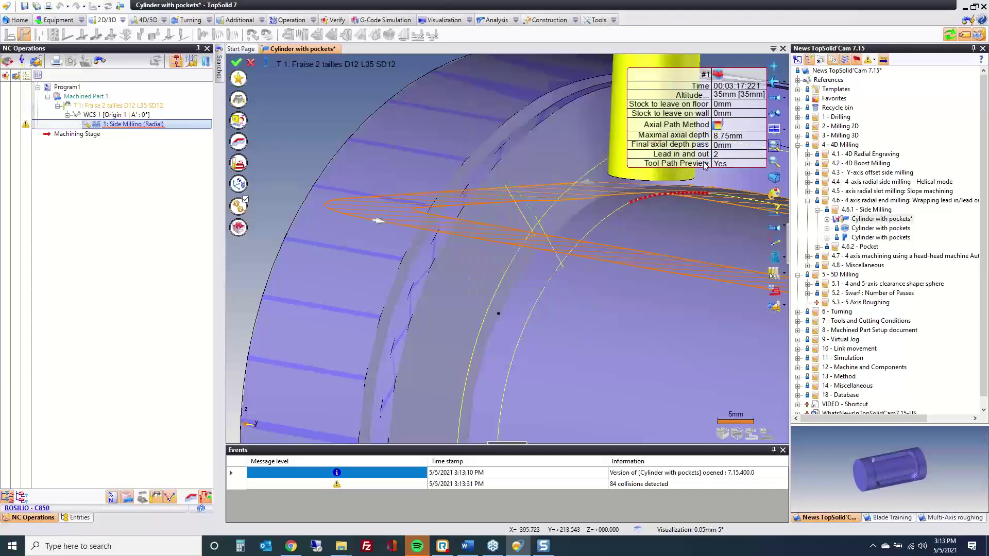
pyautogui.middleClick(740, 157)
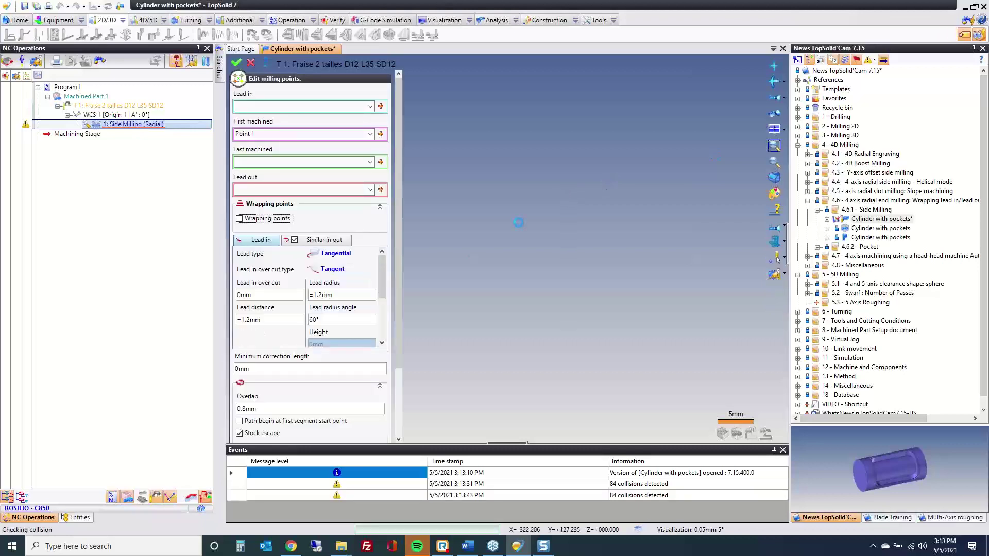
pyautogui.scroll(-2, 471, 252)
pyautogui.scroll(6, 605, 382)
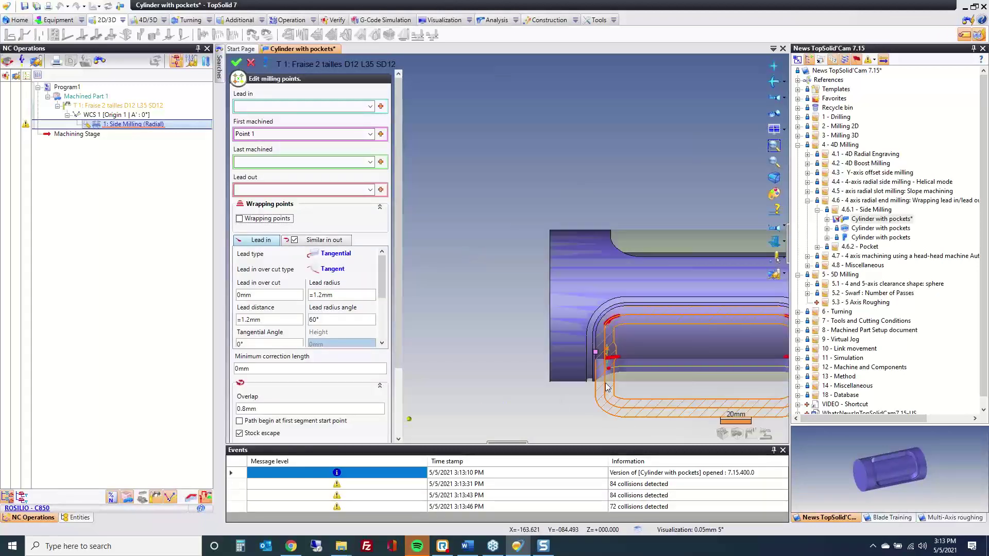
pyautogui.moveTo(605, 382); pyautogui.dragTo(589, 282, button='middle')
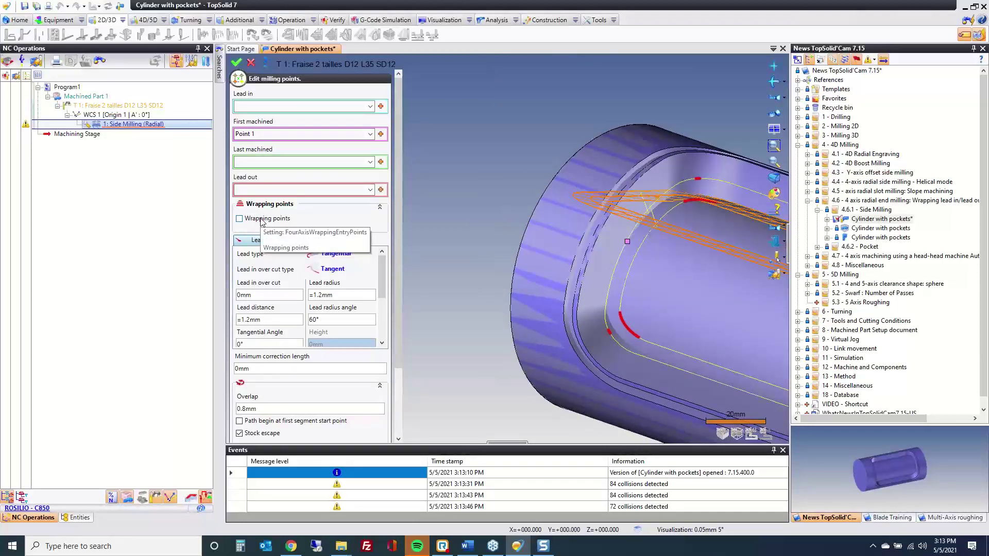
pyautogui.moveTo(564, 306); pyautogui.dragTo(569, 314, button='middle')
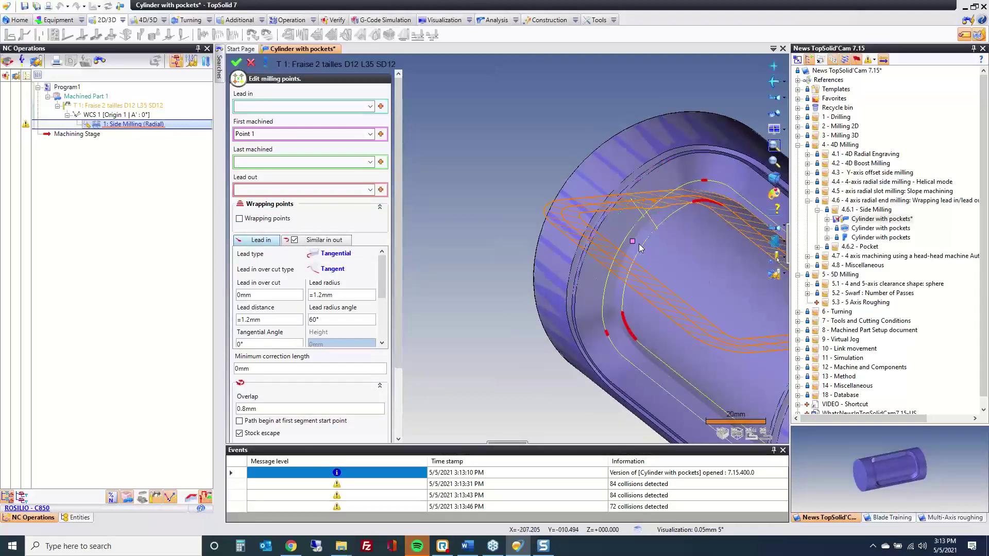
pyautogui.scroll(5, 640, 247)
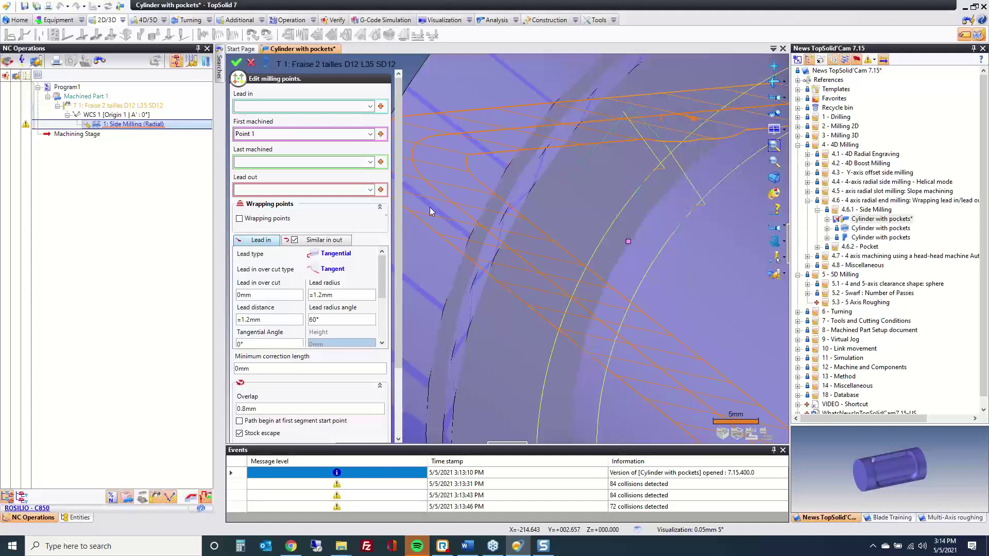
# - Try the Wrapping points option for the side milling lead-in and lead-out, validate the milling points and cancel the operation edit
pyautogui.click(271, 220)
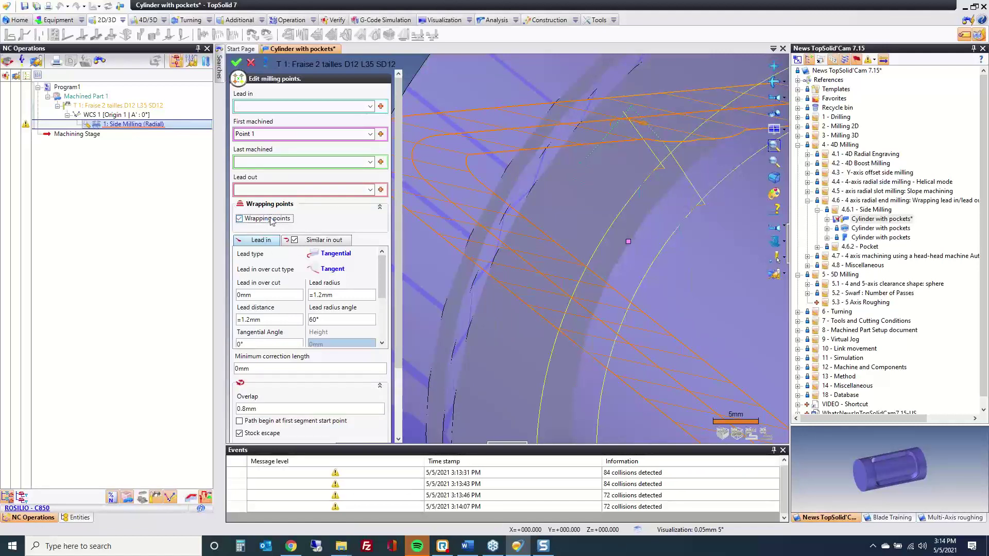
pyautogui.click(236, 62)
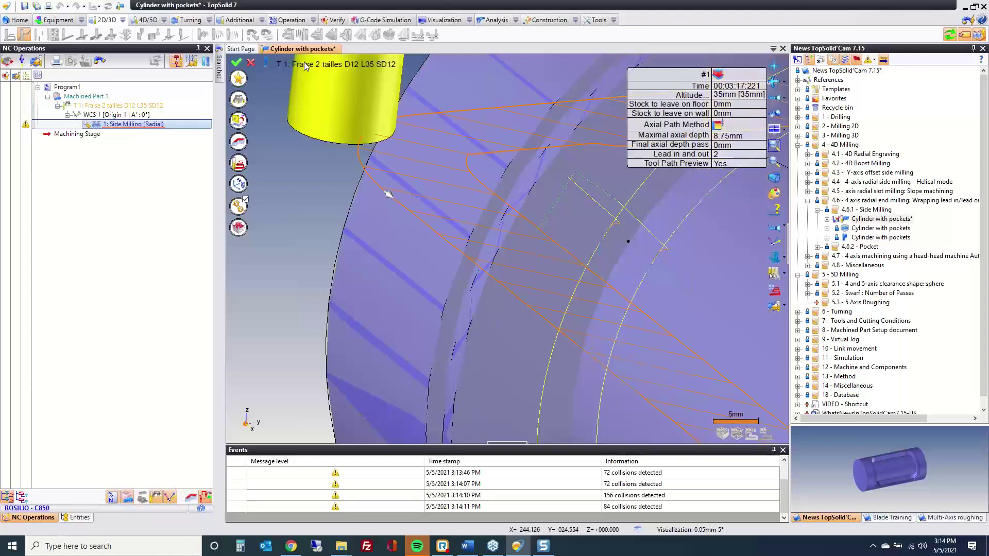
pyautogui.click(251, 65)
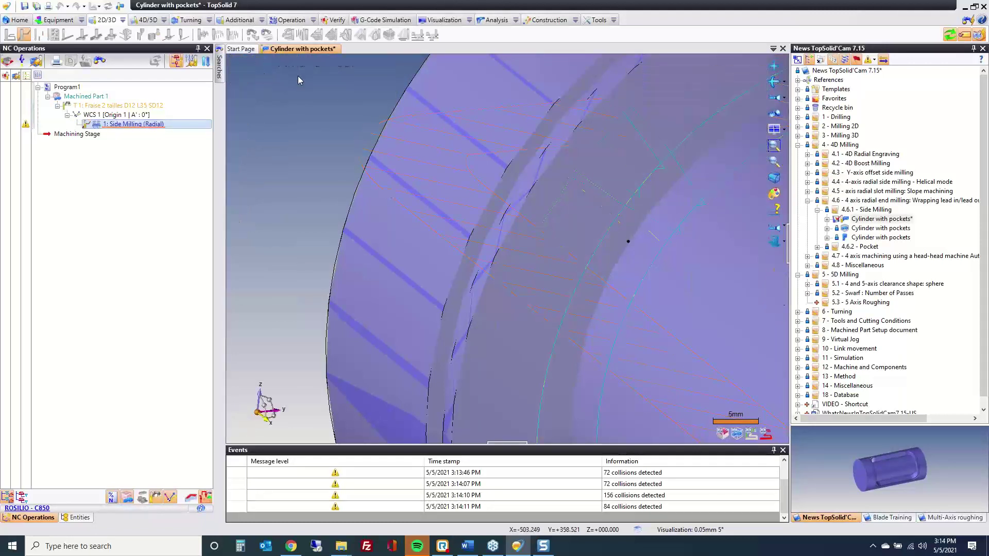
# - Close the Cylinder with pockets document without saving and open the Comperssor shaft machining document from the 4.7 folder
pyautogui.middleClick(312, 50)
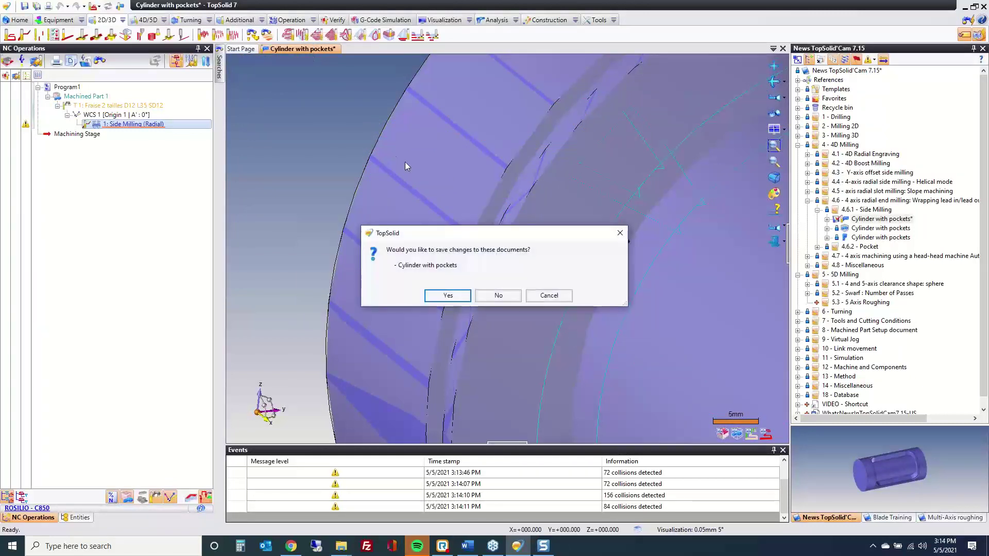
pyautogui.click(498, 296)
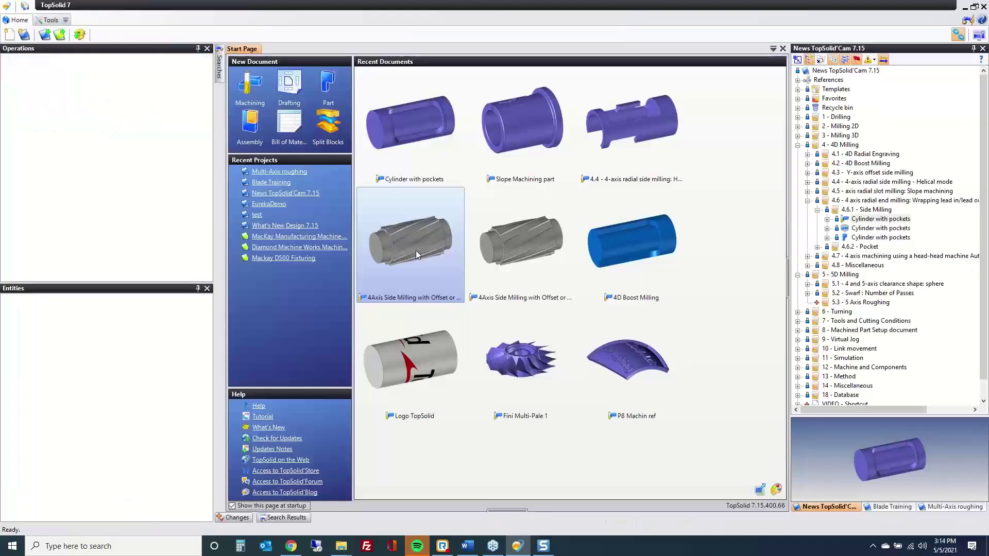
pyautogui.click(817, 210)
pyautogui.click(808, 201)
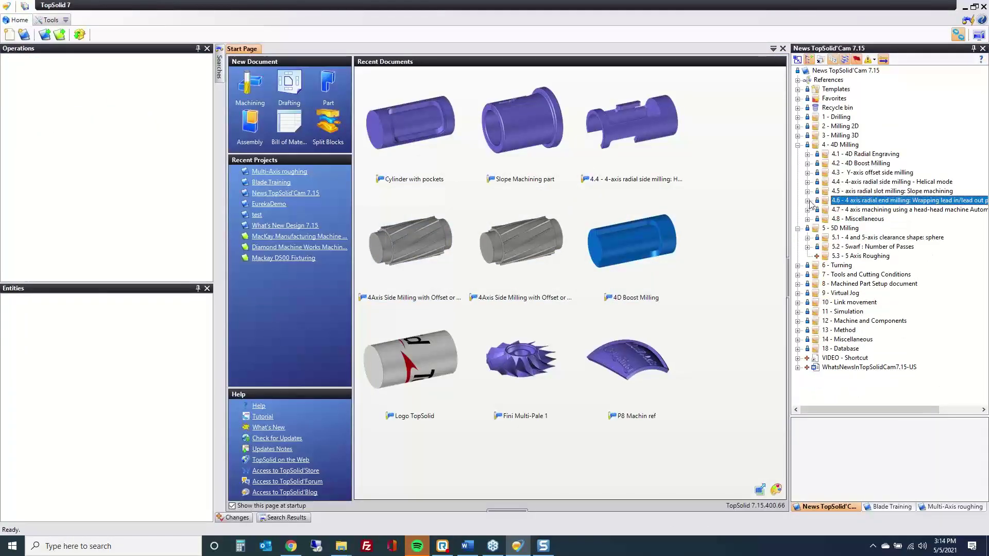
pyautogui.click(808, 210)
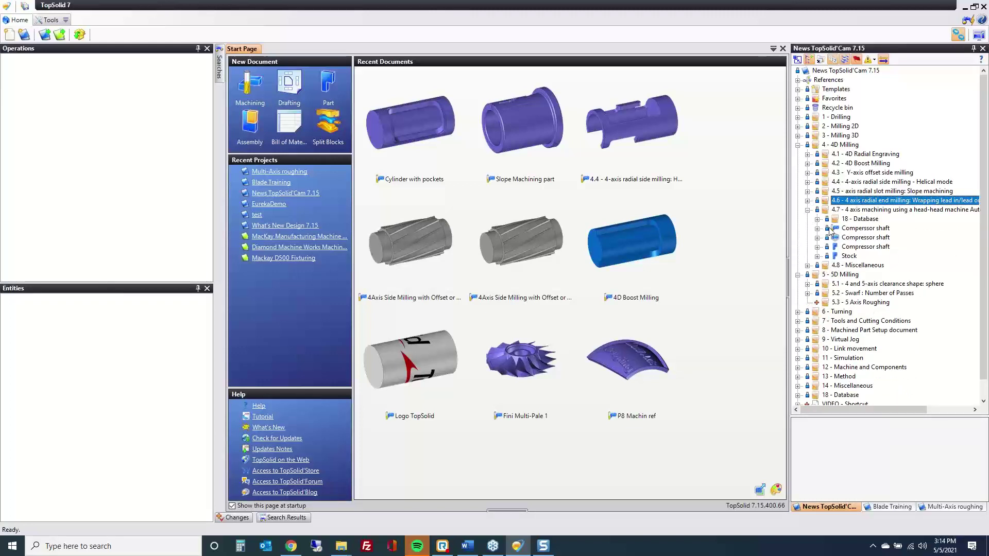
pyautogui.doubleClick(863, 229)
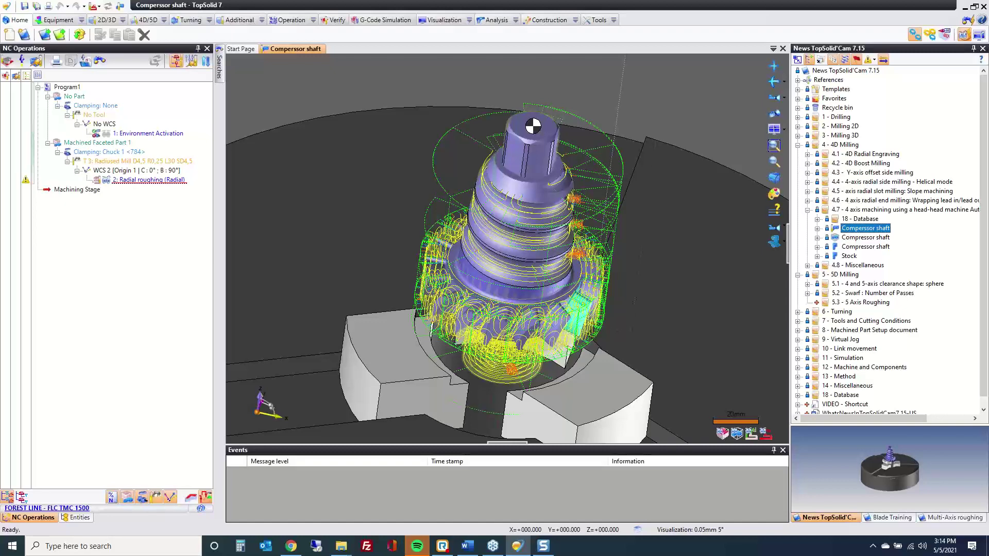
# - Delete the Radial roughing (Radial) operation from the Comperssor shaft program
pyautogui.click(149, 179)
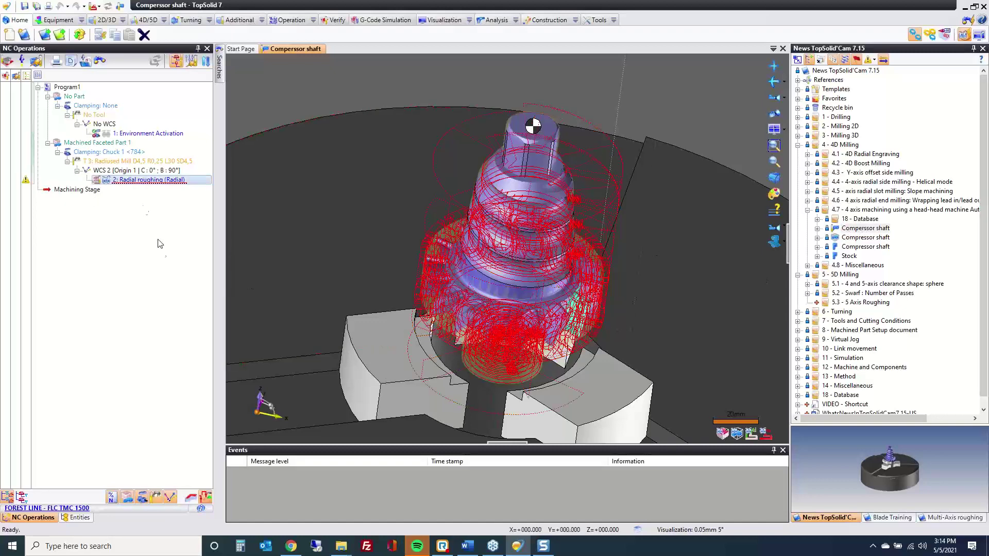
pyautogui.press('Delete')
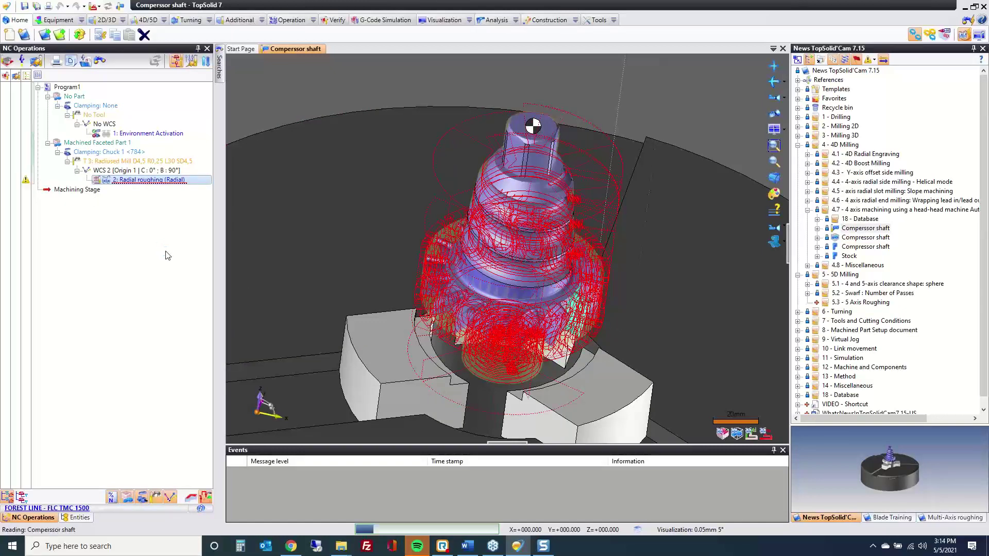
pyautogui.click(473, 292)
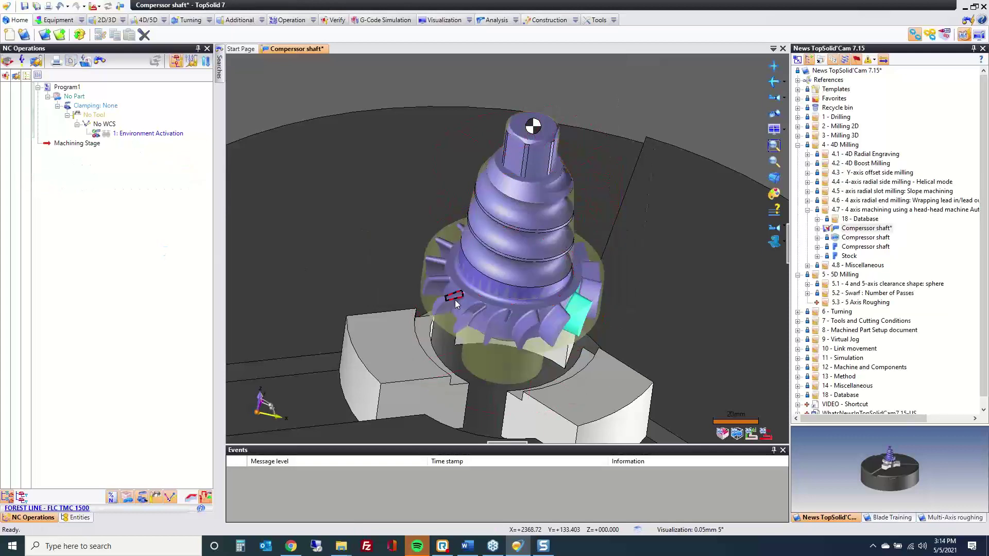
# - Start a 4X Radial Roughing operation on the compressor shaft and select tool T 3, the Radiused Mill D4,5 R0,25 L30 SD4,5
pyautogui.scroll(-3, 453, 336)
pyautogui.scroll(-5, 453, 336)
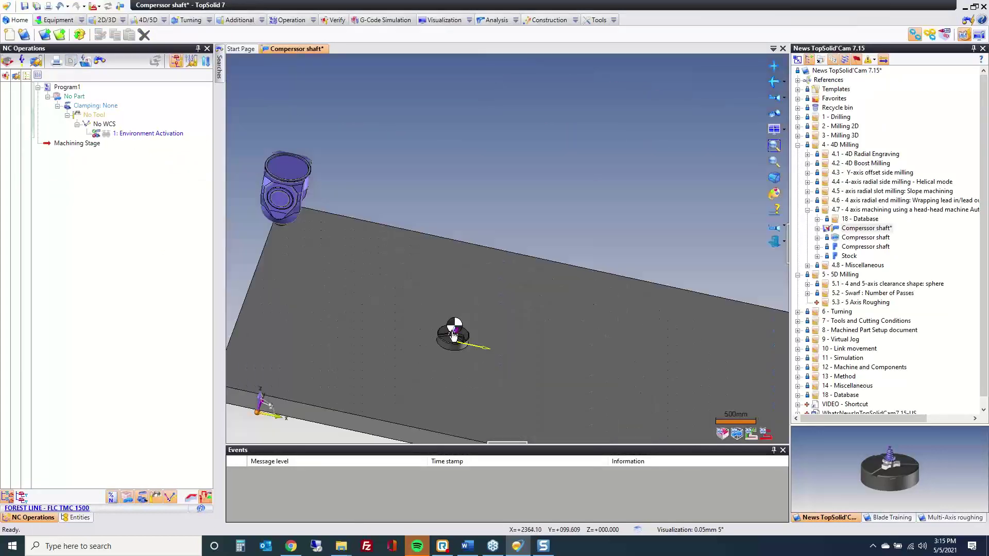
pyautogui.rightClick(476, 216)
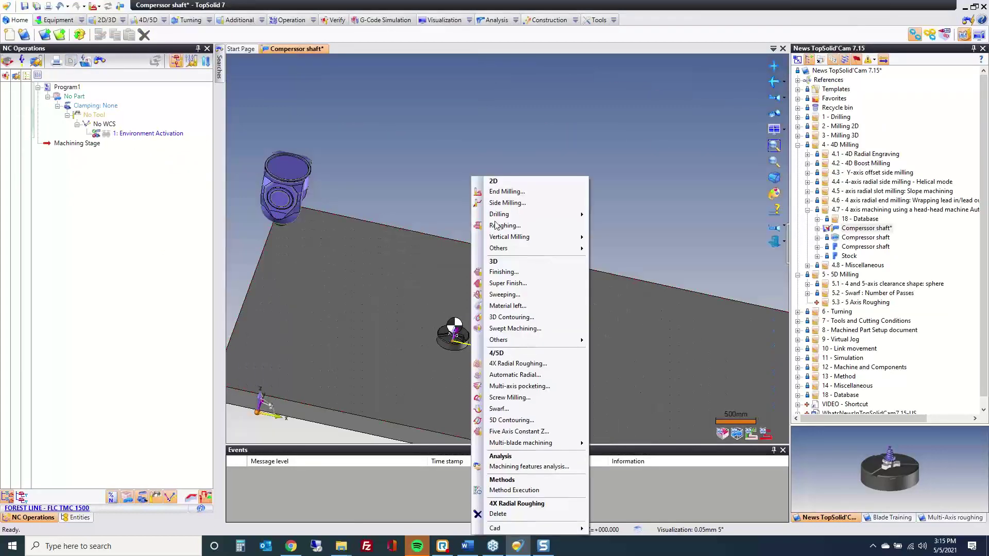
pyautogui.click(524, 365)
pyautogui.scroll(-1, 532, 225)
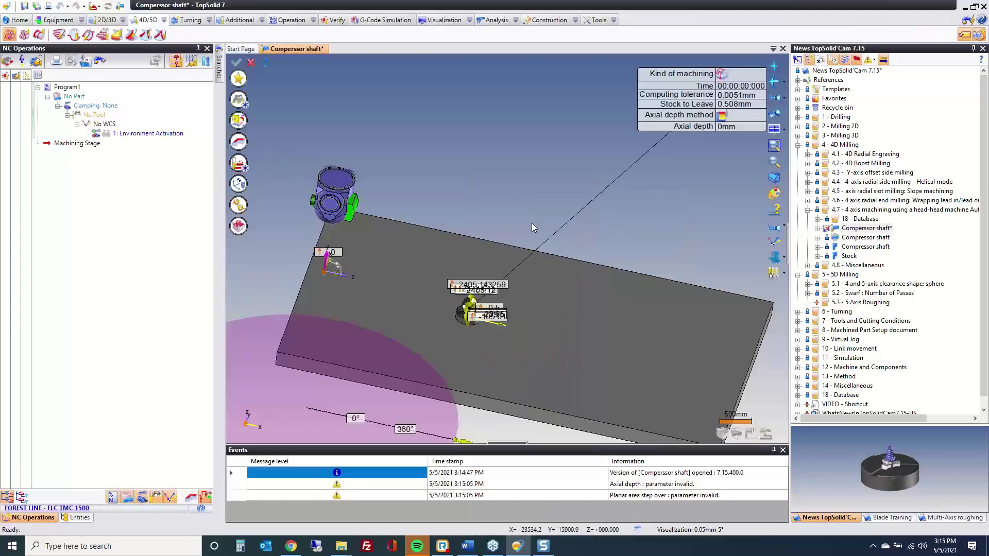
pyautogui.moveTo(461, 262); pyautogui.dragTo(537, 324, button='middle')
pyautogui.scroll(6, 453, 287)
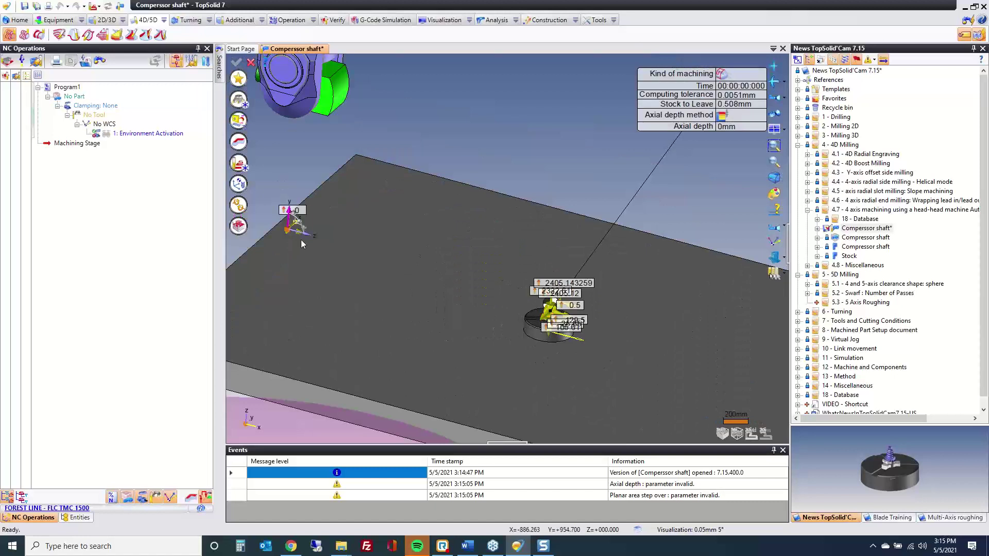
pyautogui.click(239, 101)
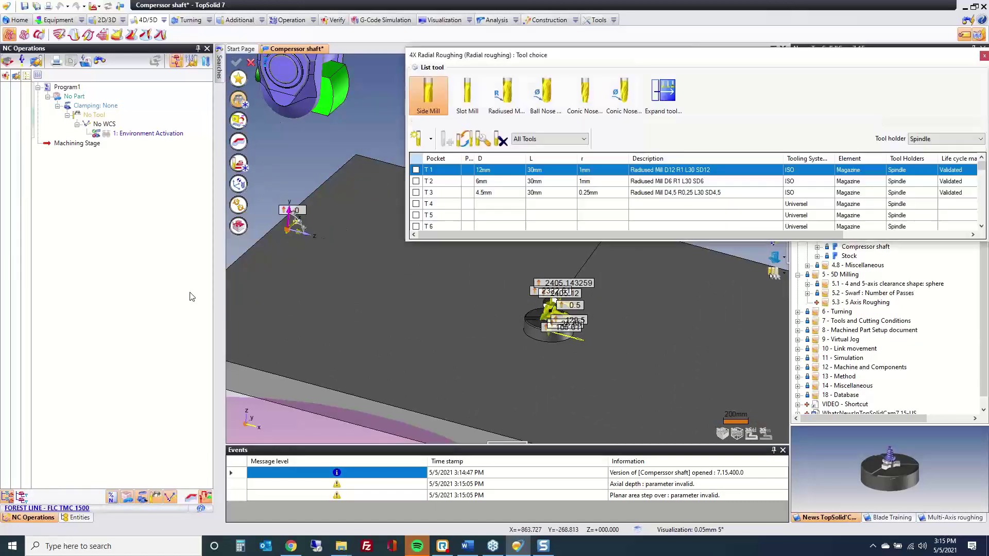
pyautogui.click(416, 193)
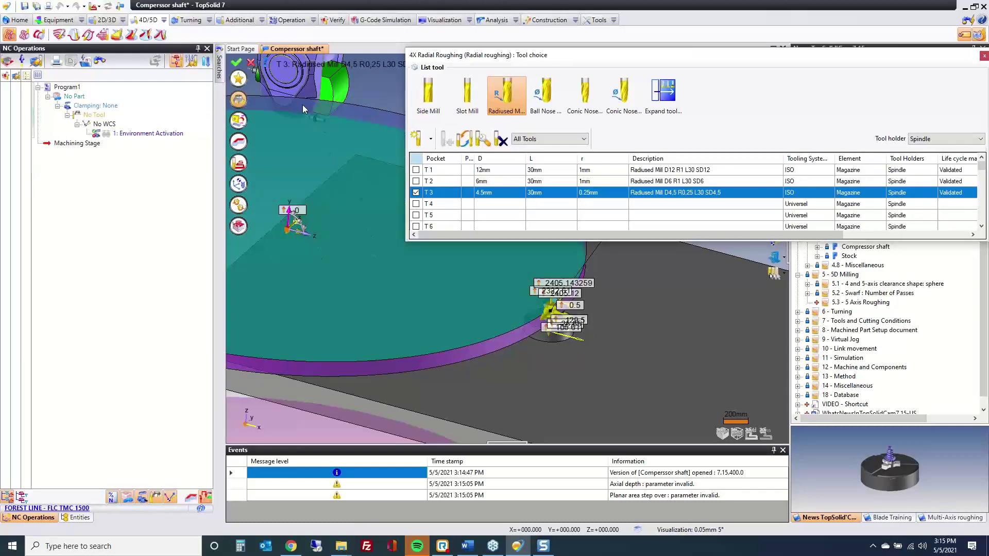
# - Review the local clearance cylinder in the multi-axis settings and set the wrapping axis from the shaft's cylindrical face
pyautogui.click(238, 204)
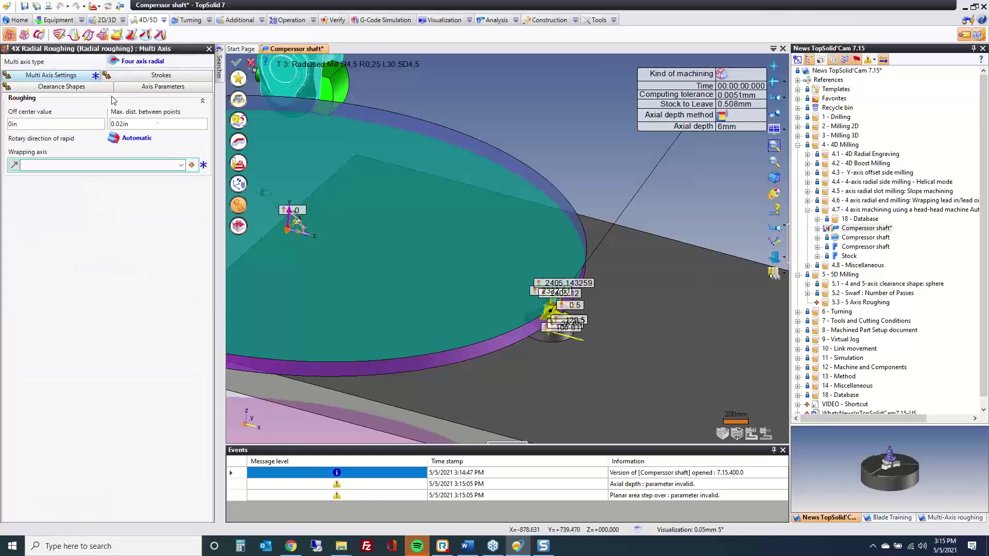
pyautogui.click(72, 87)
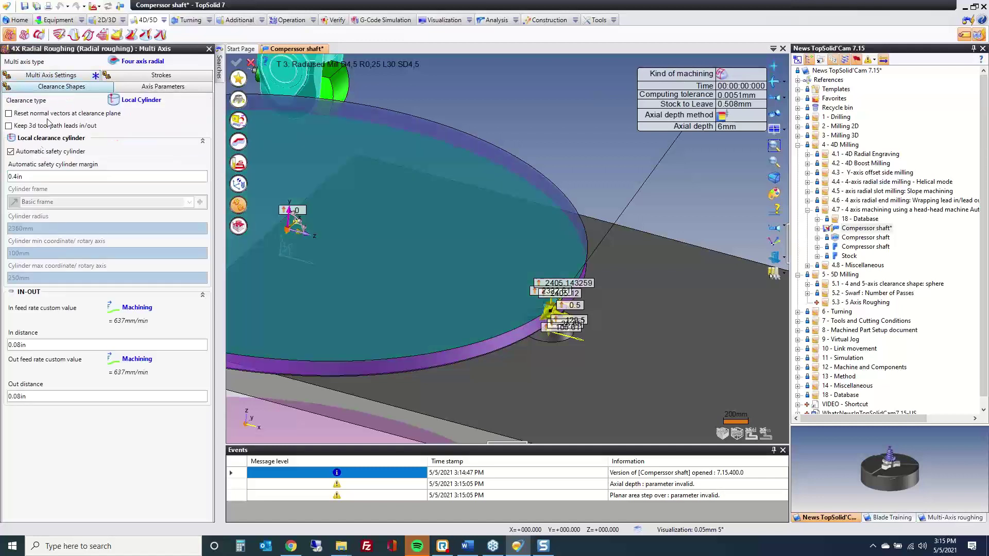
pyautogui.click(25, 176)
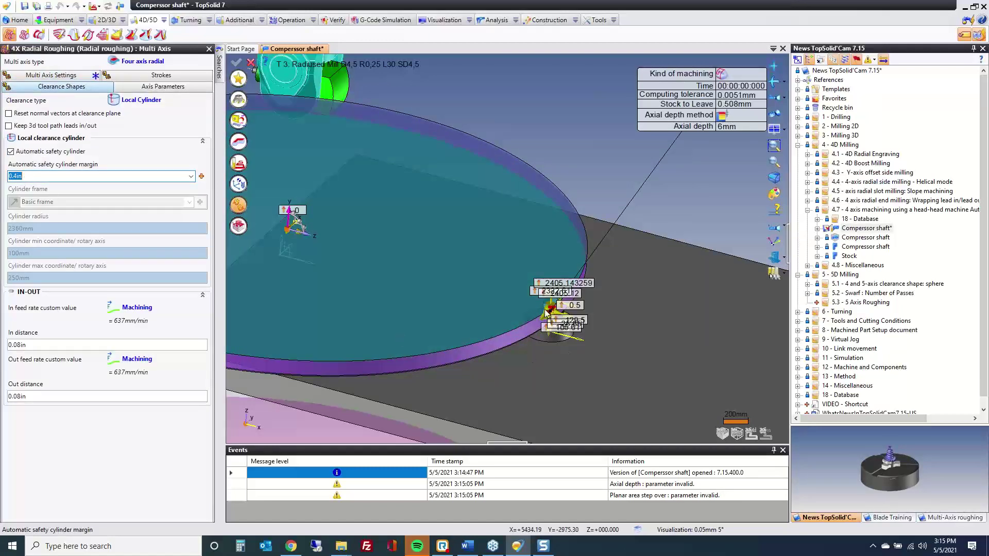
pyautogui.scroll(5, 608, 273)
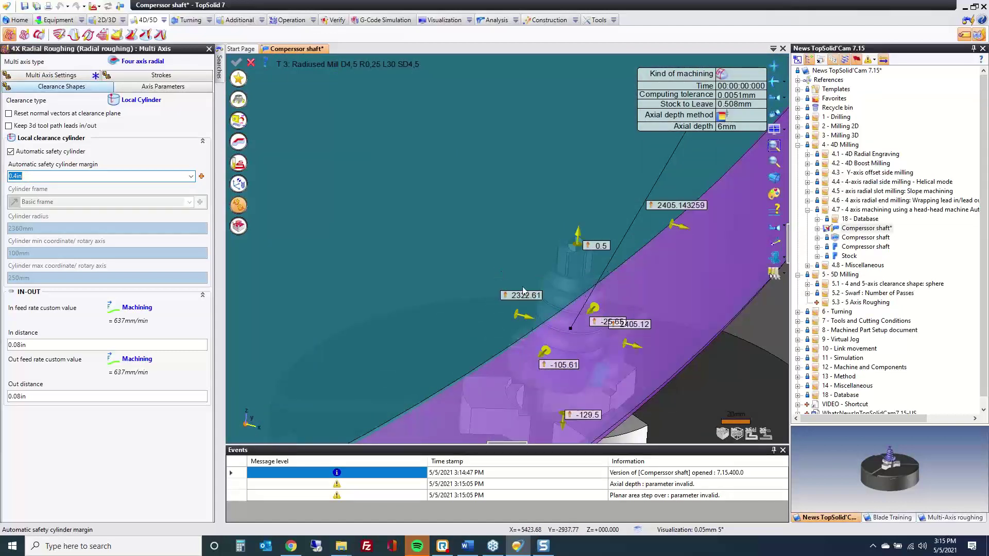
pyautogui.scroll(-5, 598, 296)
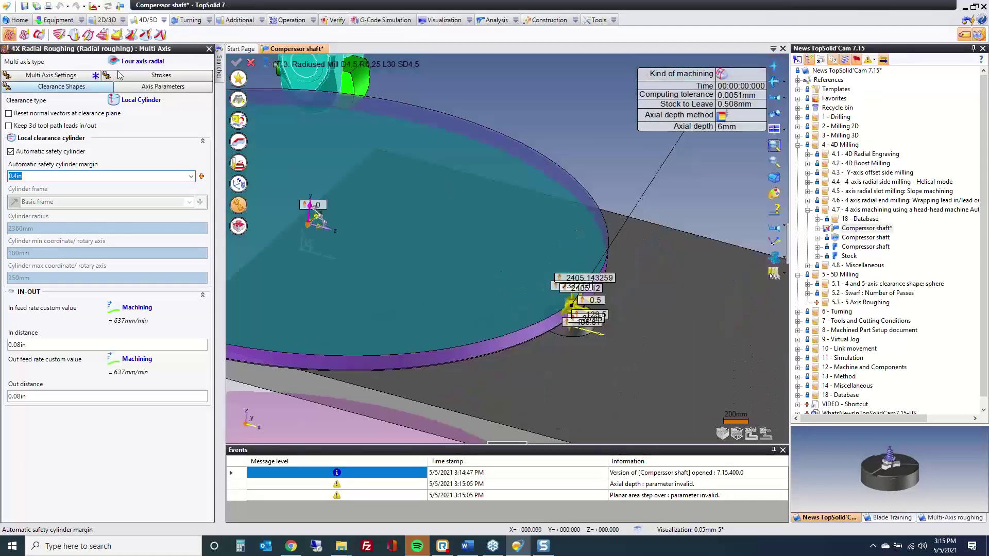
pyautogui.click(45, 77)
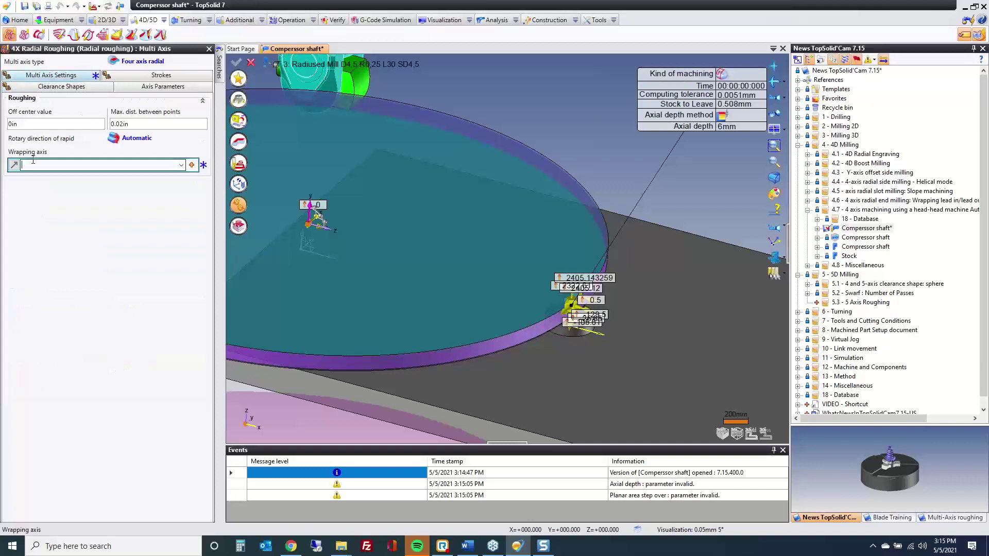
pyautogui.scroll(6, 558, 292)
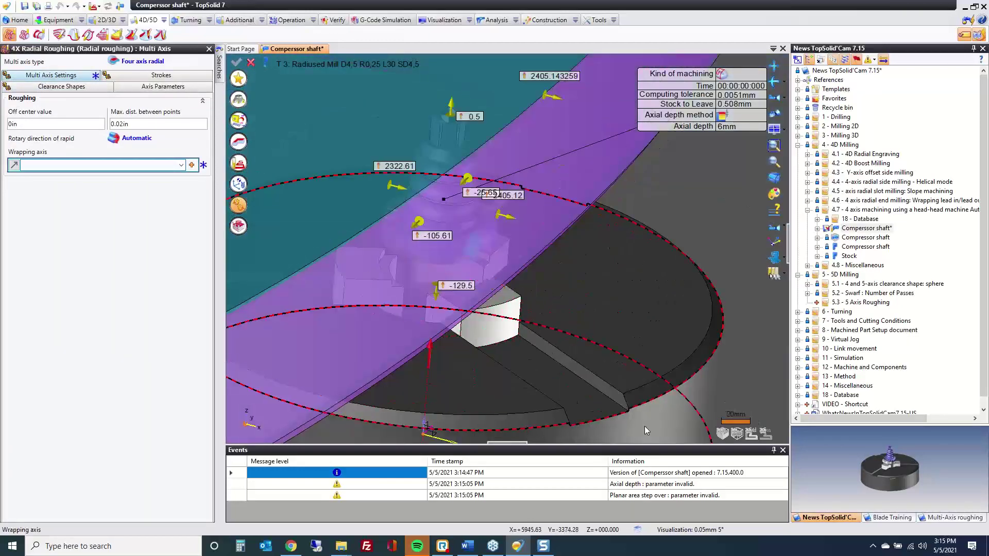
pyautogui.click(436, 192)
pyautogui.scroll(-3, 437, 191)
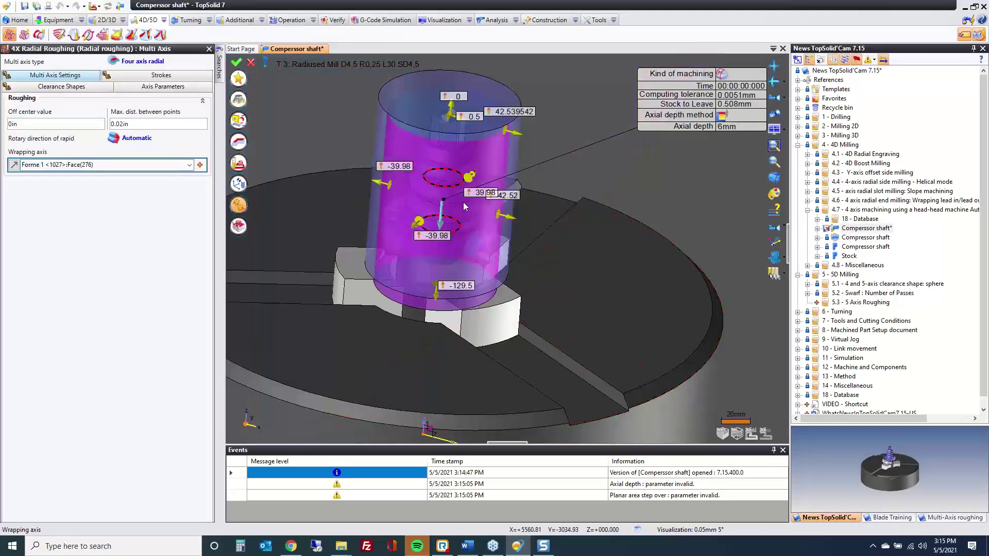
pyautogui.scroll(-2, 468, 209)
pyautogui.scroll(5, 468, 209)
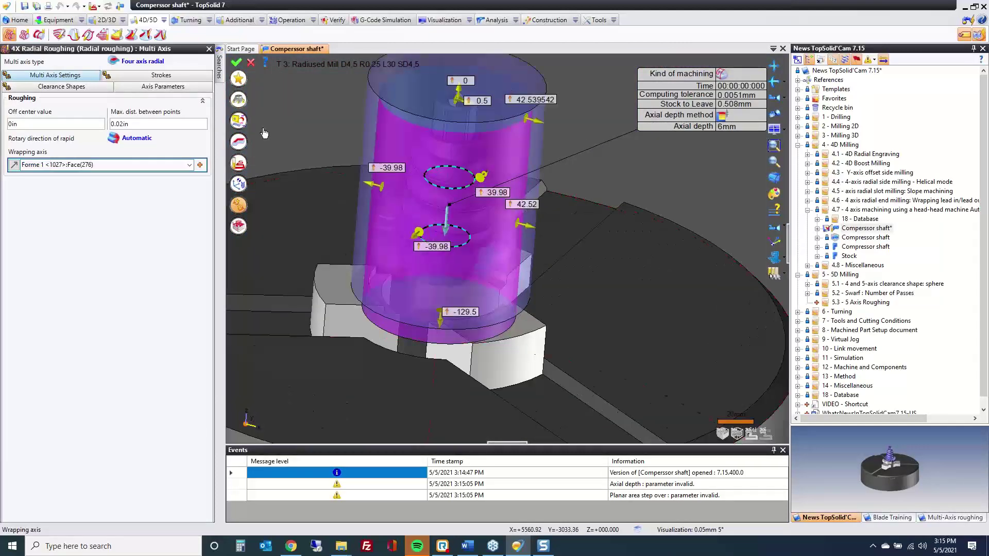
# - Set the automatic safety cylinder margin of the local clearance cylinder to 10mm
pyautogui.click(67, 88)
pyautogui.click(127, 176)
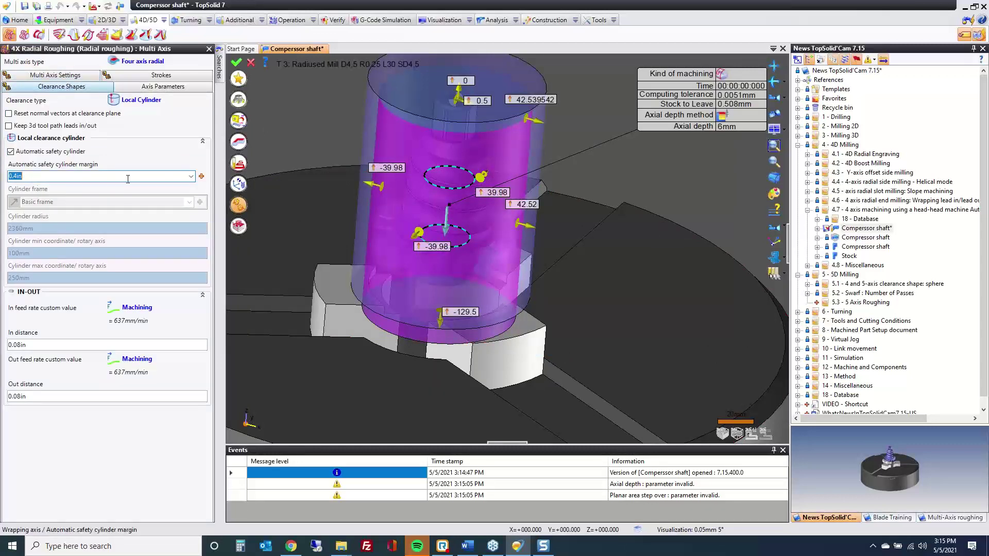
pyautogui.write('10mm')
pyautogui.press('Return')
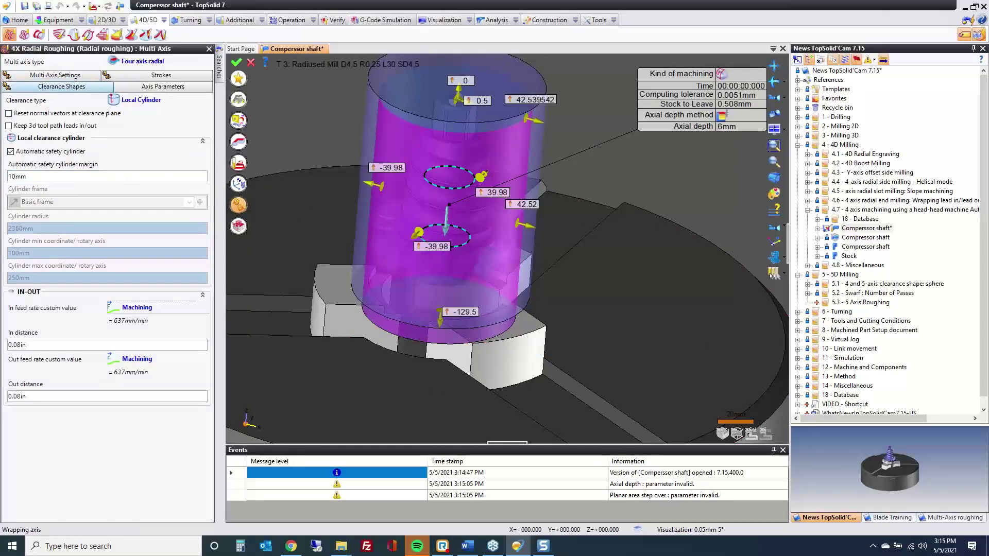
# - Try a 15mm automatic safety cylinder margin and return it to 10mm
pyautogui.click(37, 175)
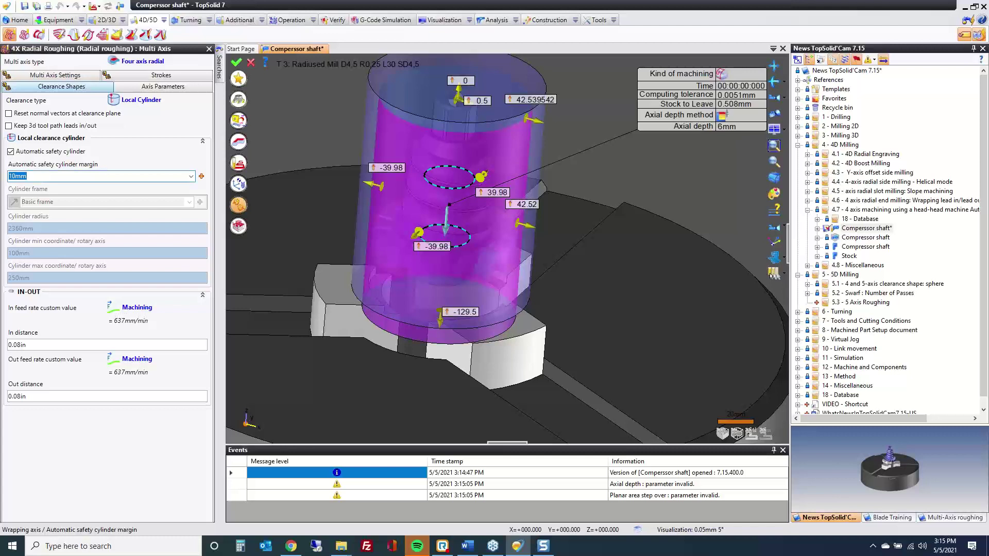
pyautogui.write('15mm')
pyautogui.press('Return')
pyautogui.click(39, 177)
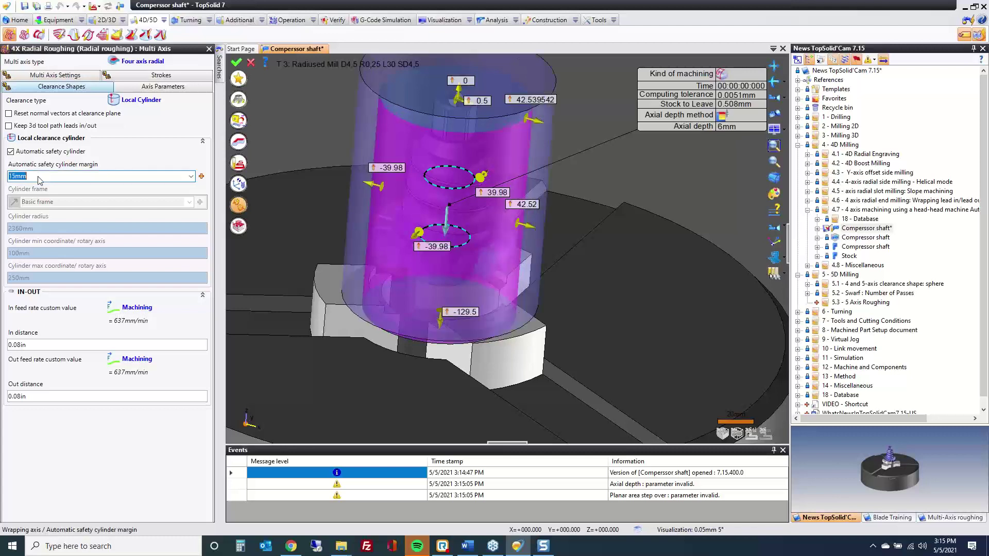
pyautogui.write('10mm')
pyautogui.press('Return')
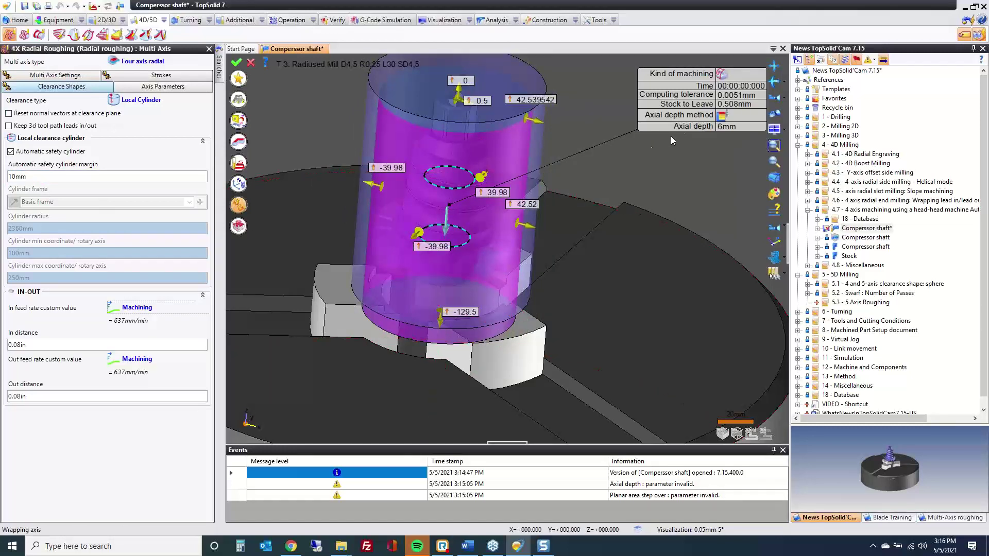
# - Set the computing tolerance to 0.127mm and validate the 4X Radial Roughing operation
pyautogui.click(740, 96)
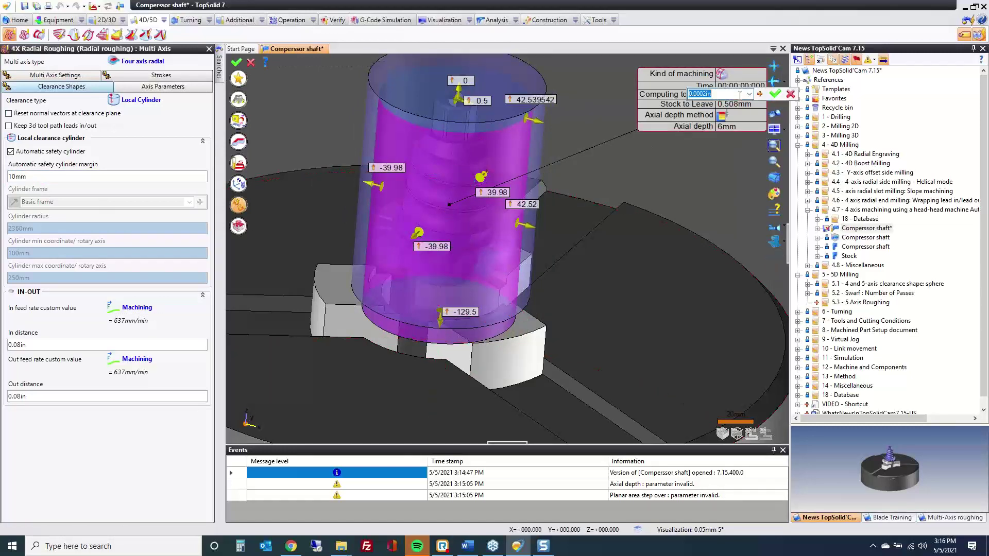
pyautogui.write('.0005IN')
pyautogui.press('Return')
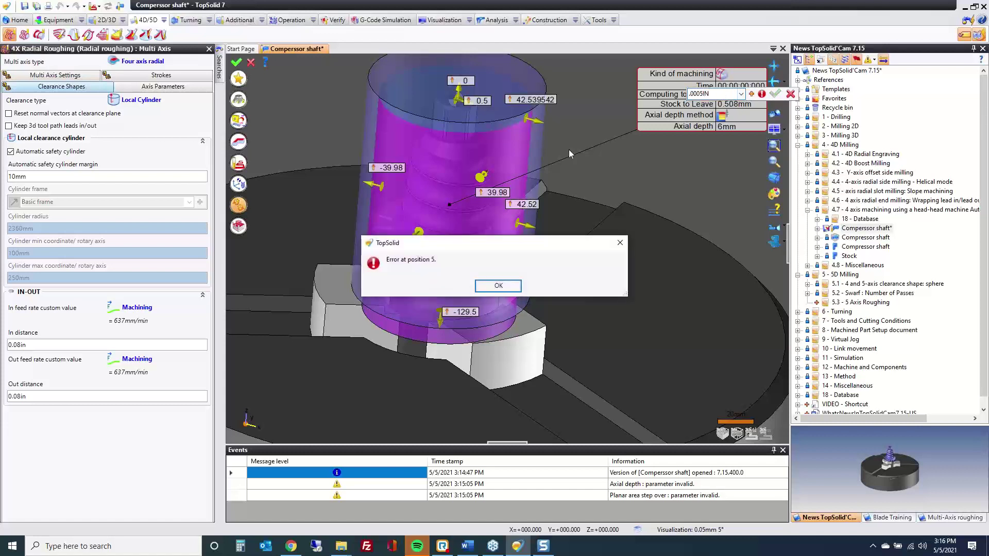
pyautogui.press('Return')
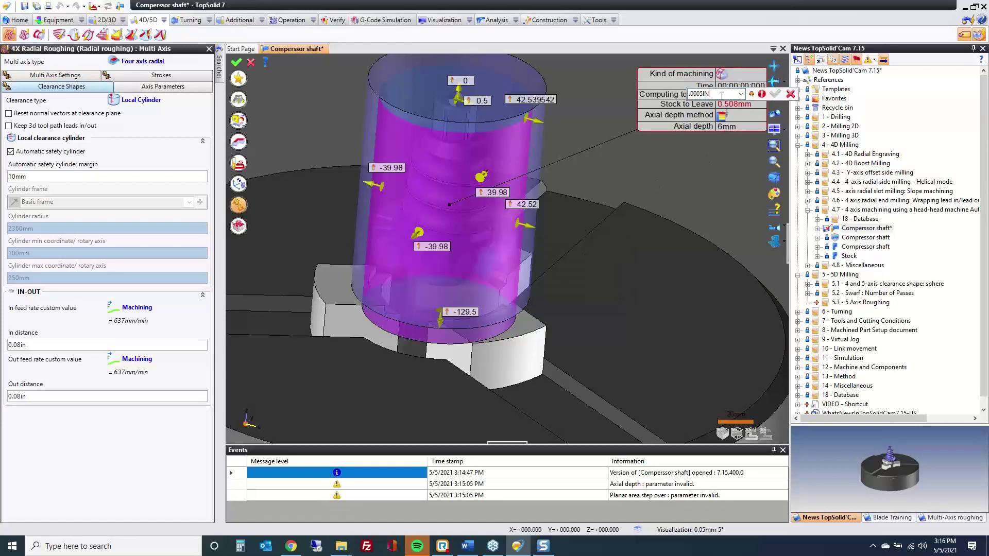
pyautogui.press('BackSpace')
pyautogui.press('BackSpace')
pyautogui.press('Return')
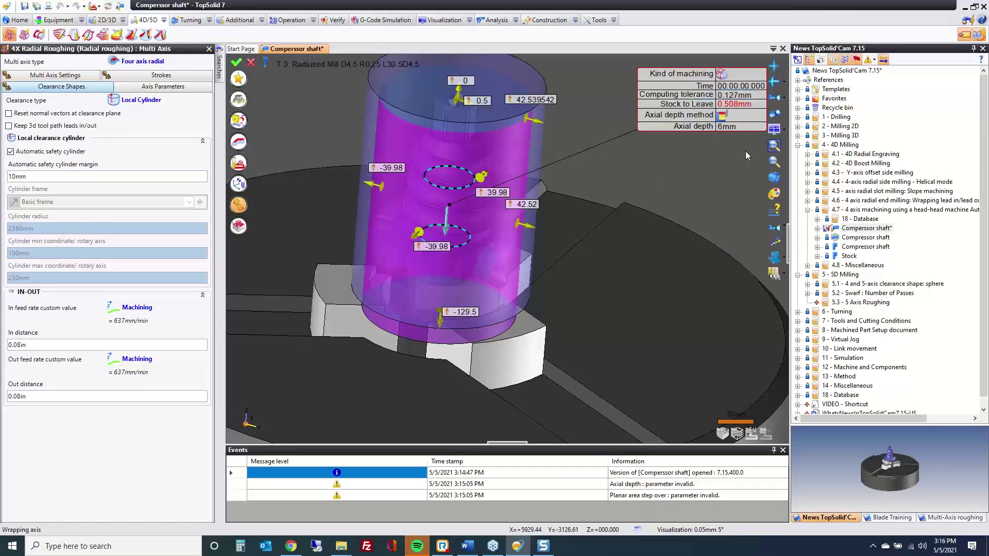
pyautogui.click(236, 62)
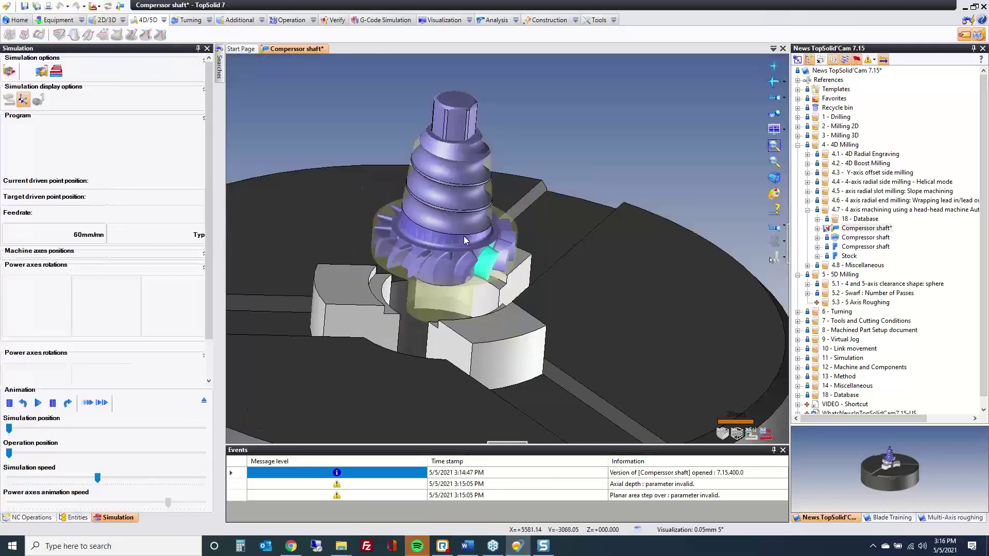
# - Close the simulation and display the Radial roughing toolpath around the shaft to inspect it
pyautogui.scroll(-5, 453, 302)
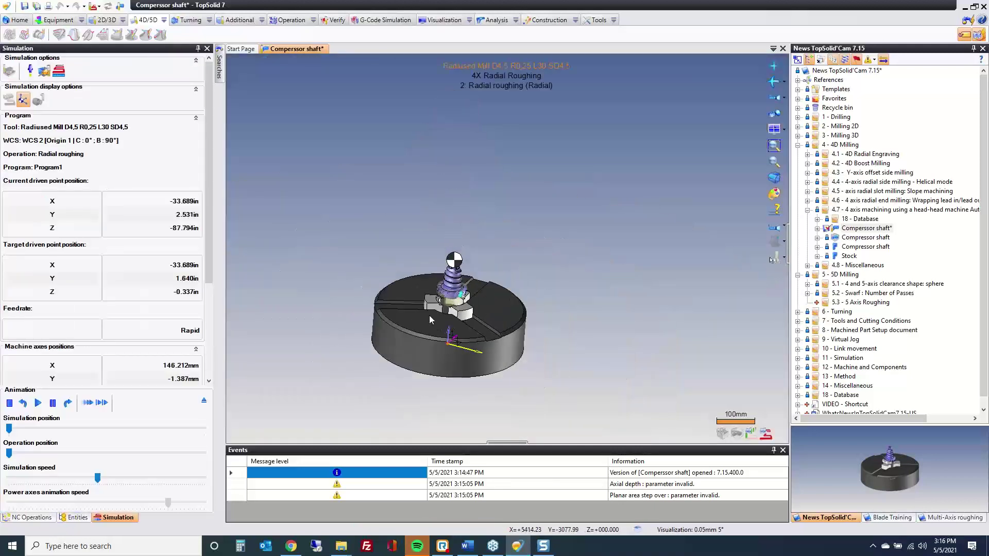
pyautogui.click(206, 397)
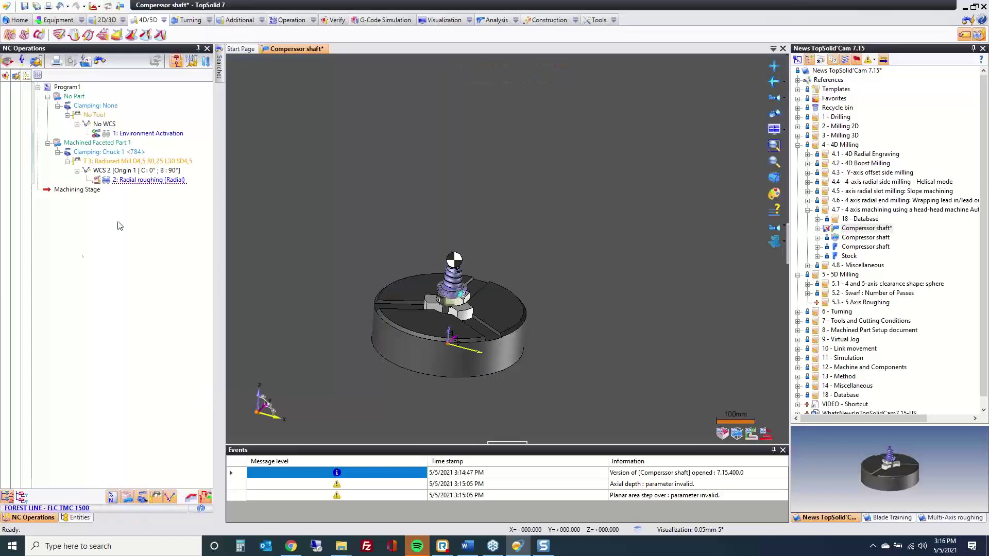
pyautogui.click(146, 180)
pyautogui.scroll(6, 317, 256)
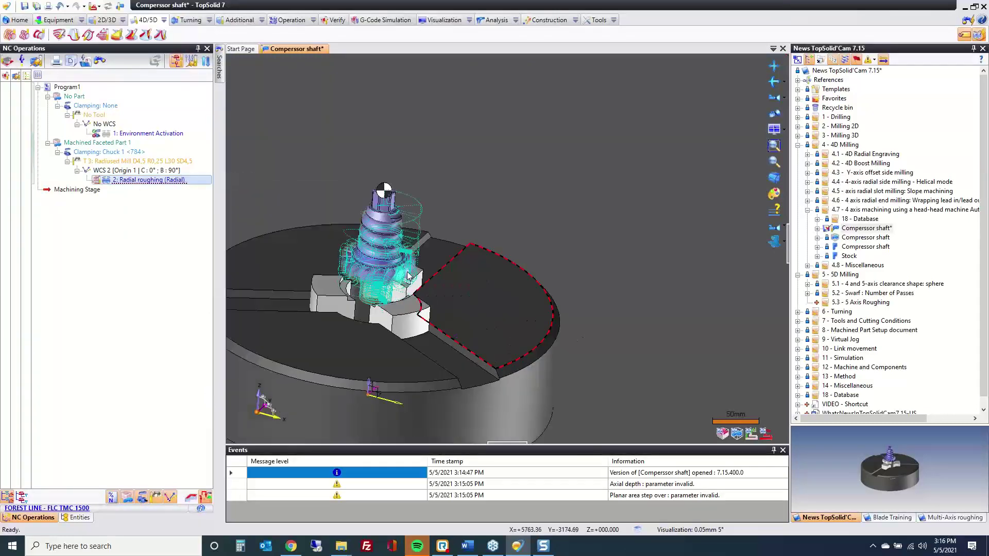
pyautogui.scroll(-3, 534, 304)
pyautogui.scroll(-5, 534, 304)
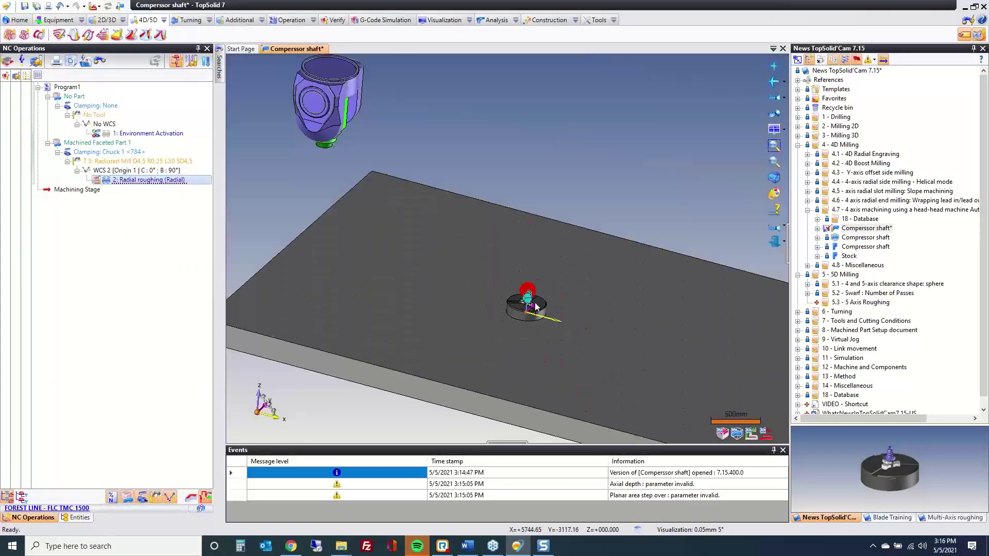
# - Move the chuck and shaft across the machine table, then check the Radial roughing's wrapping axis and clearance cylinder and cancel the edit
pyautogui.moveTo(551, 327); pyautogui.dragTo(368, 333)
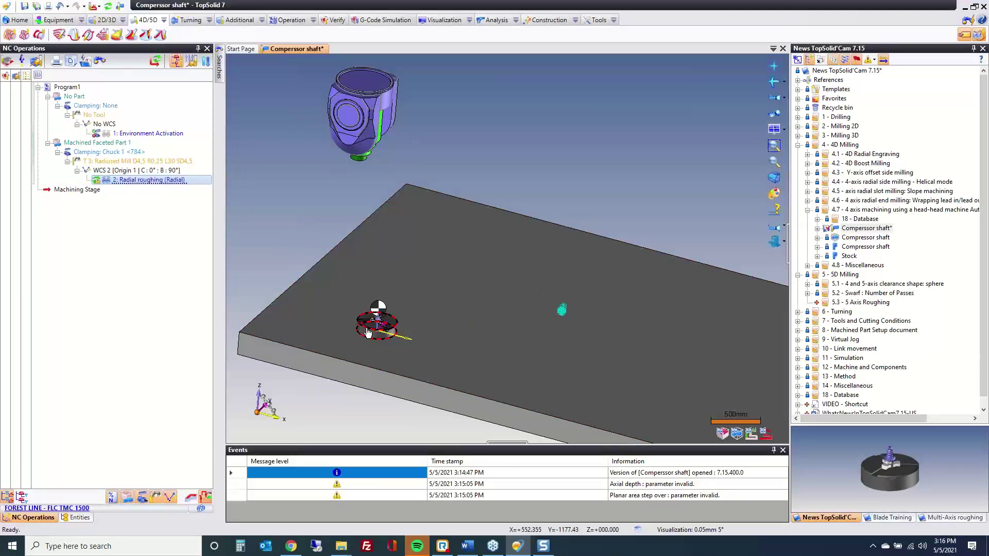
pyautogui.moveTo(138, 179); pyautogui.dragTo(143, 183)
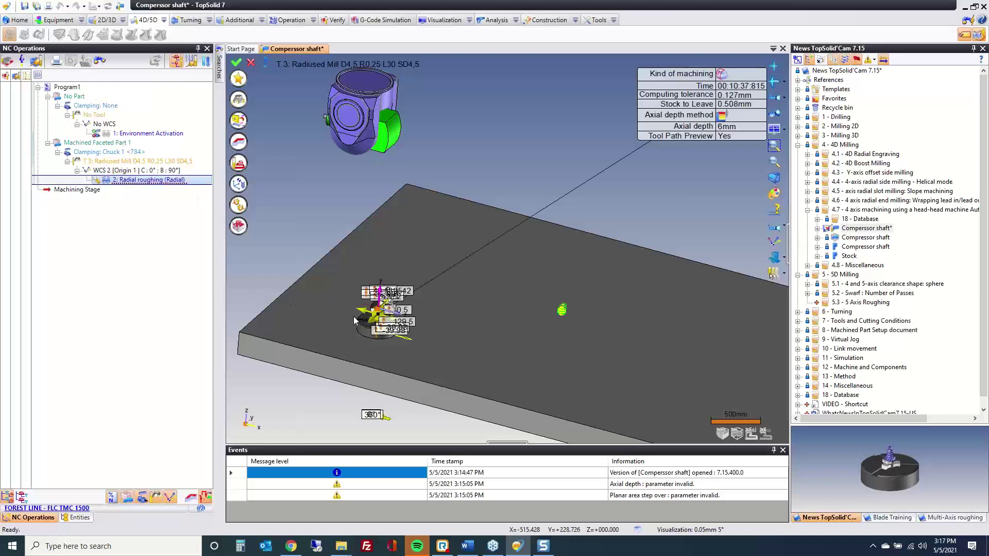
pyautogui.scroll(8, 353, 316)
pyautogui.moveTo(413, 275); pyautogui.dragTo(433, 172, button='middle')
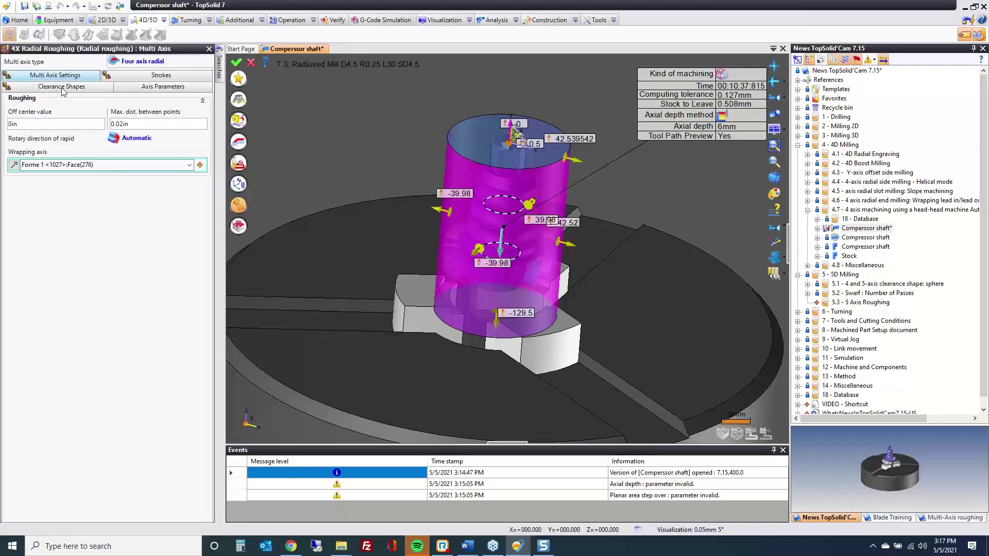
pyautogui.click(62, 88)
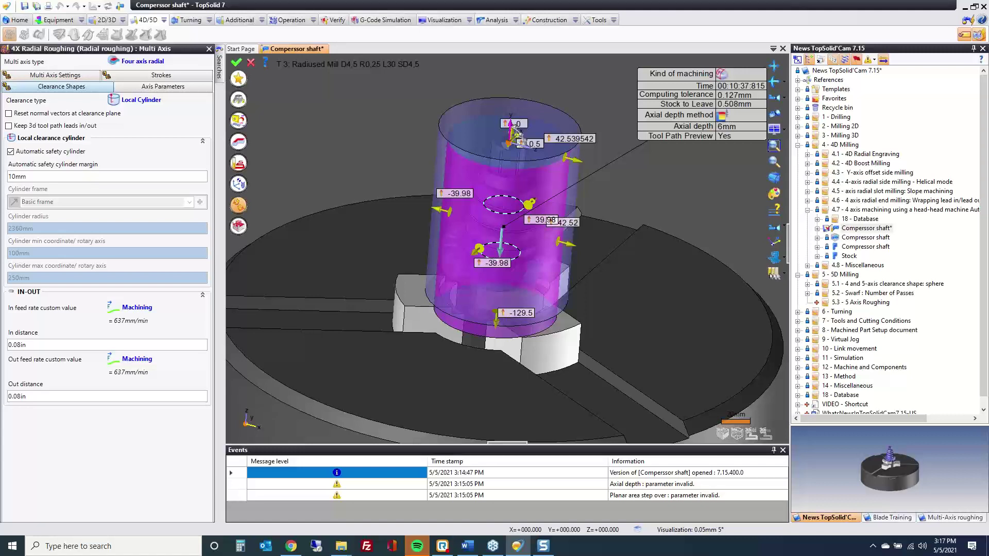
pyautogui.click(251, 63)
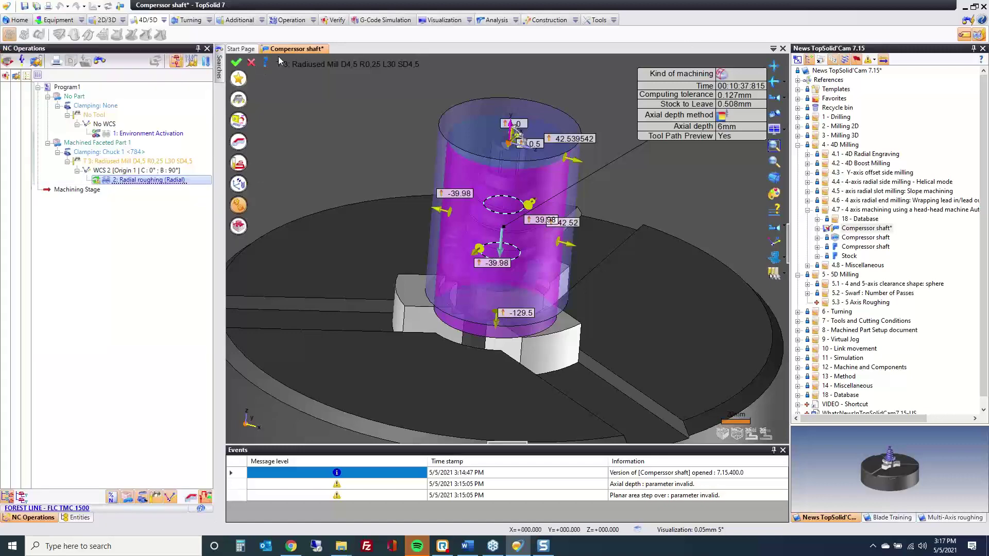
# - Close the Comperssor shaft document without saving and open Machining - Outside Material Plunge from the 4.8 - Miscellaneous folder
pyautogui.middleClick(287, 49)
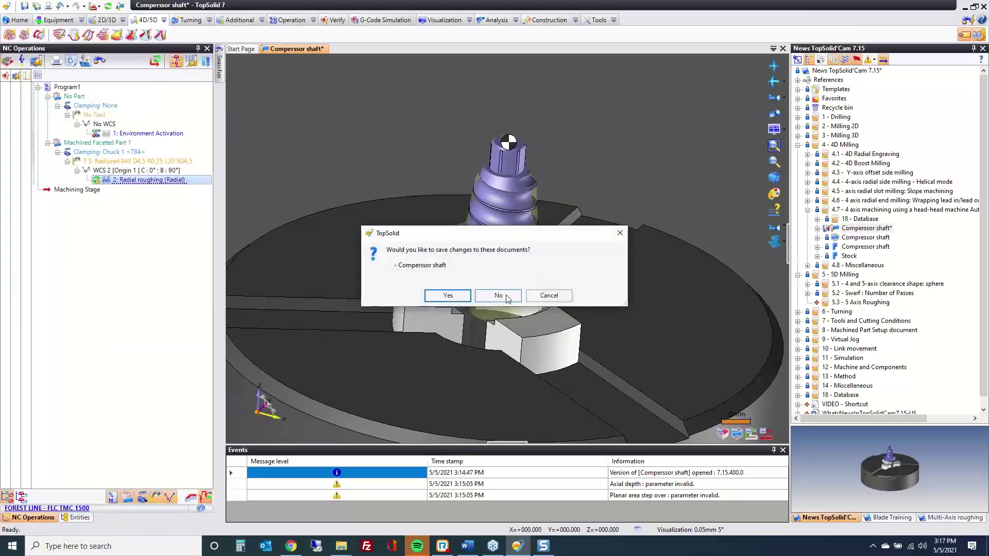
pyautogui.click(506, 296)
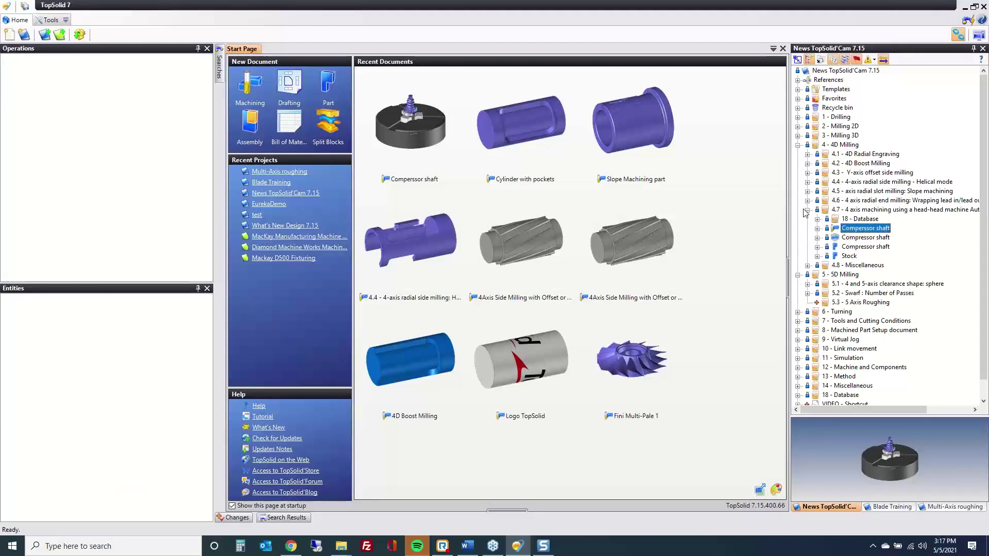
pyautogui.click(807, 210)
pyautogui.click(808, 220)
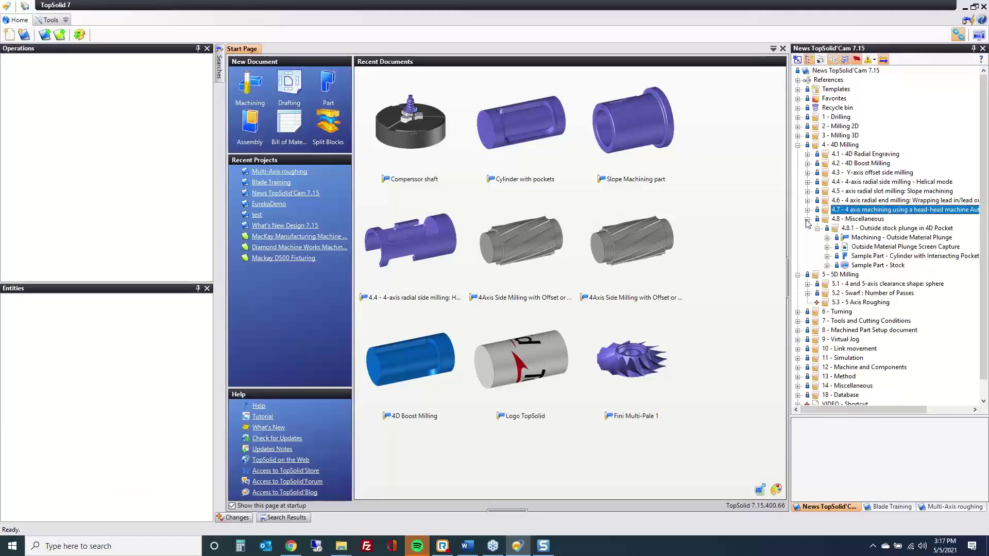
pyautogui.doubleClick(867, 238)
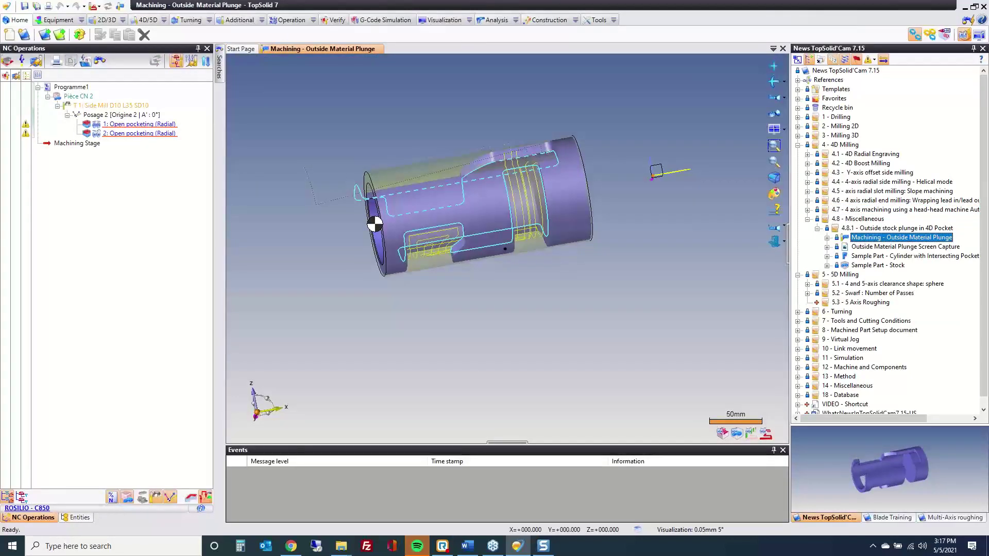
# - Check the outside material plunge notes in the Word What's New document and inspect the second Open pocketing operation's plunge moves on the part
pyautogui.hotkey('alt', 'Tab')
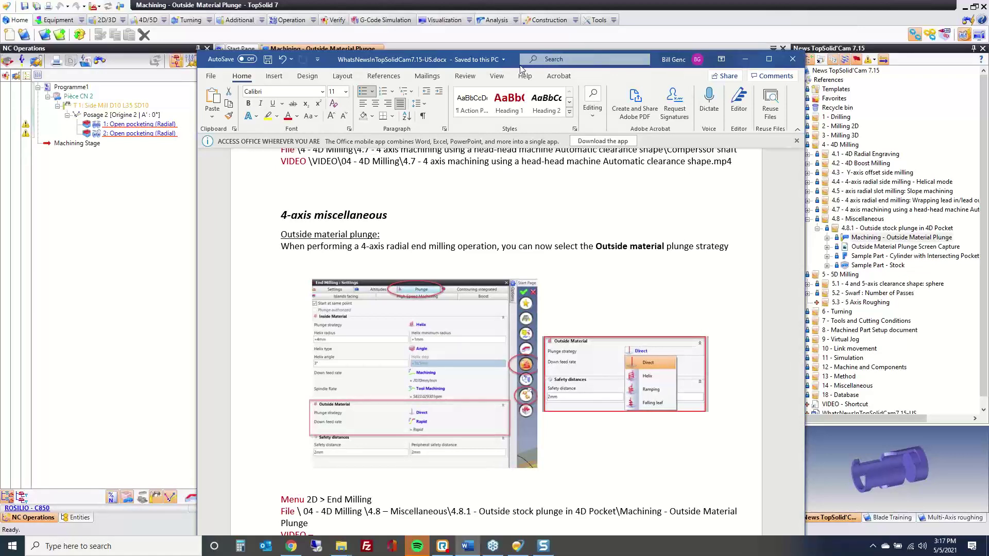
pyautogui.moveTo(519, 64); pyautogui.dragTo(988, 133)
pyautogui.moveTo(461, 222); pyautogui.dragTo(450, 190, button='middle')
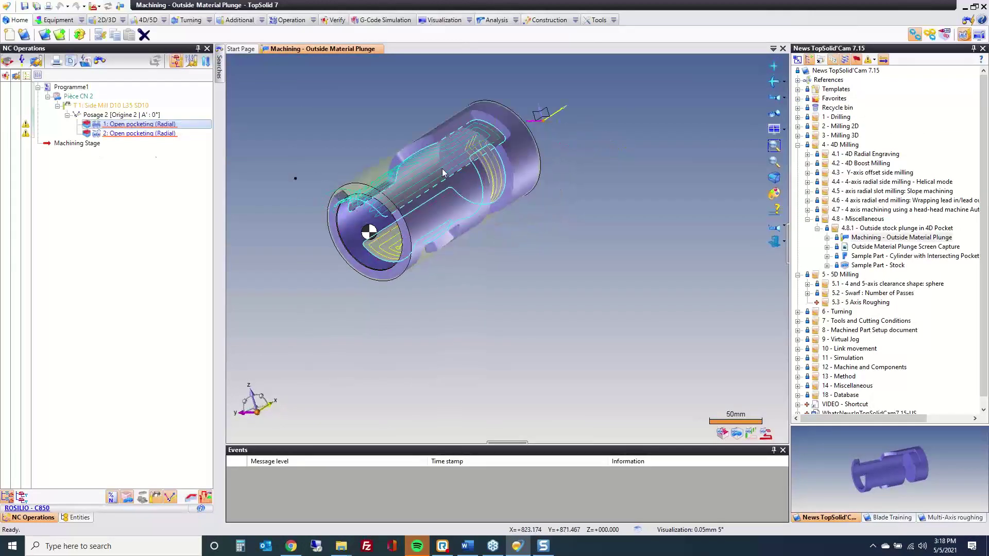
pyautogui.scroll(5, 442, 173)
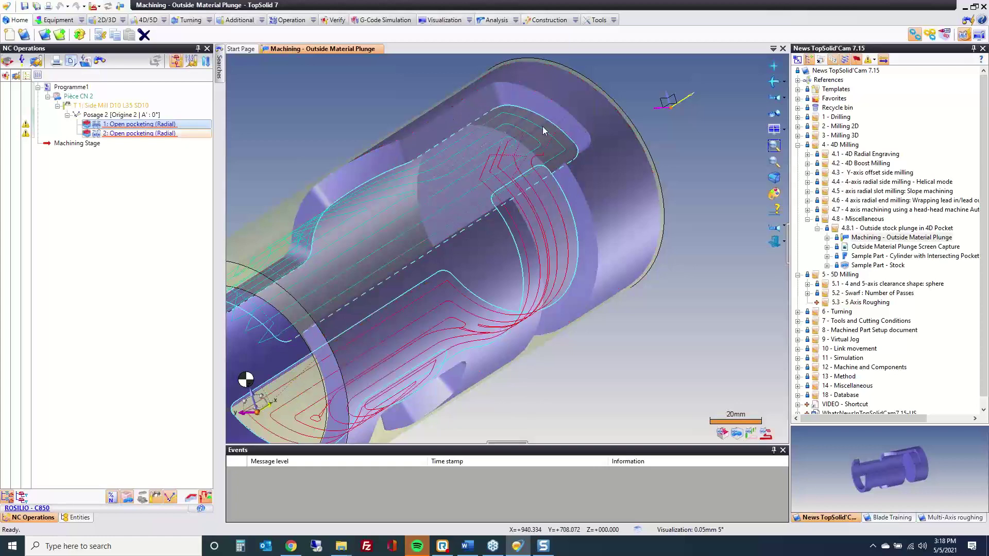
pyautogui.click(534, 230)
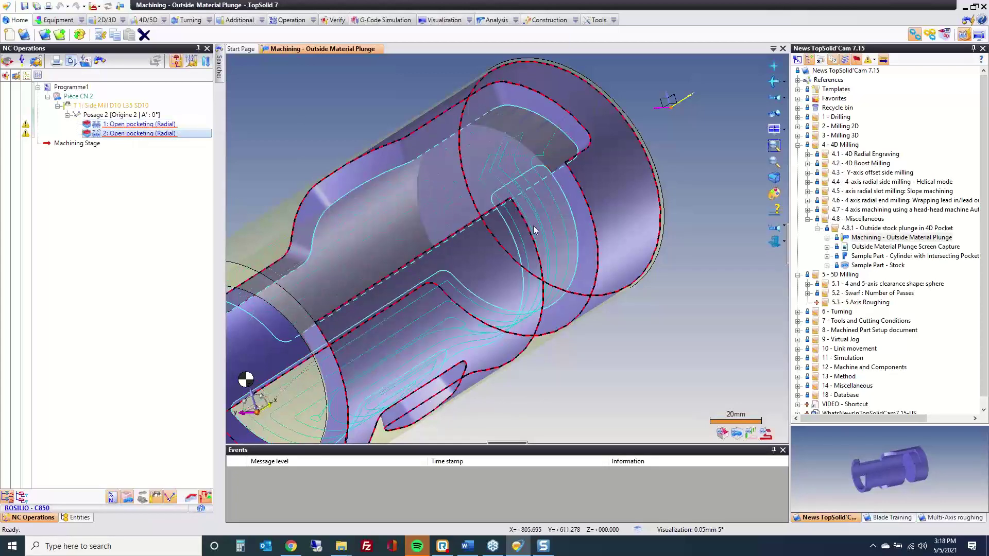
pyautogui.moveTo(554, 225); pyautogui.dragTo(481, 277, button='middle')
pyautogui.scroll(5, 530, 159)
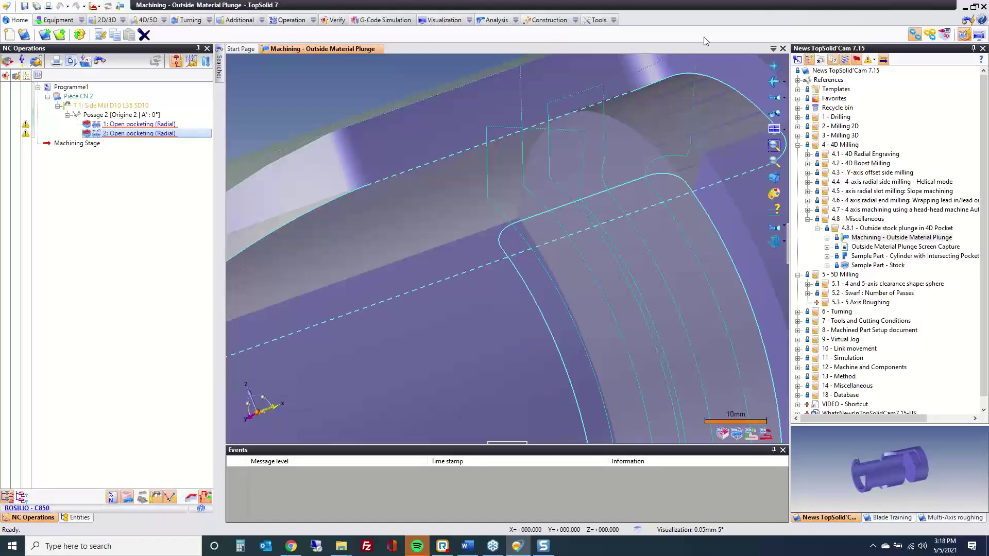
# - Close the plunge document and open Security shapes : Sphere from the 5.1 - 4 and 5-axis clearance shape: sphere folder
pyautogui.middleClick(311, 49)
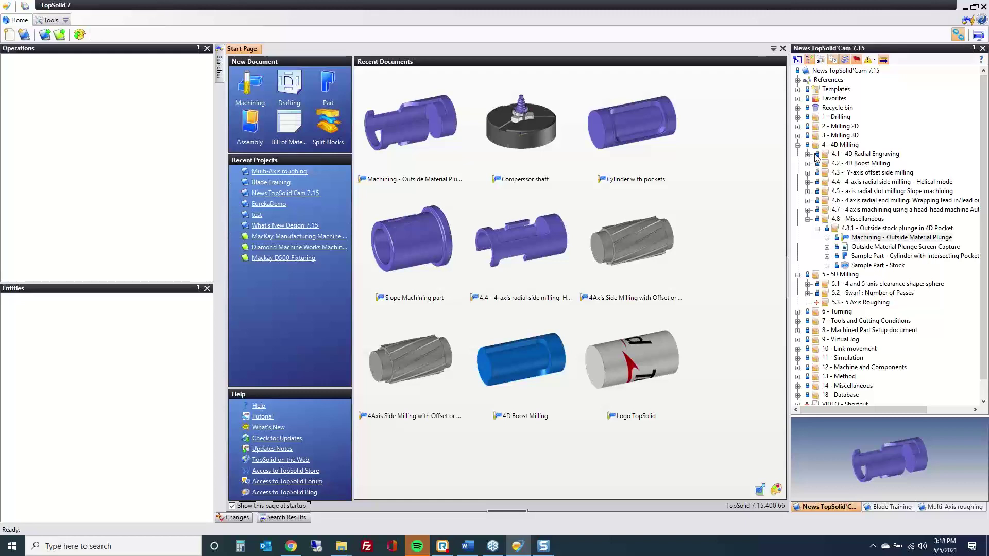
pyautogui.click(798, 146)
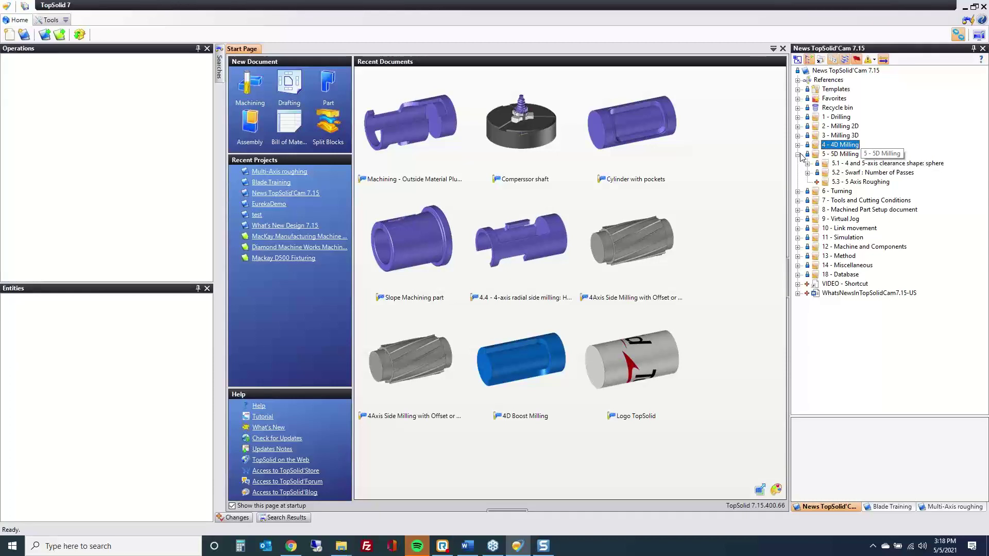
pyautogui.click(807, 163)
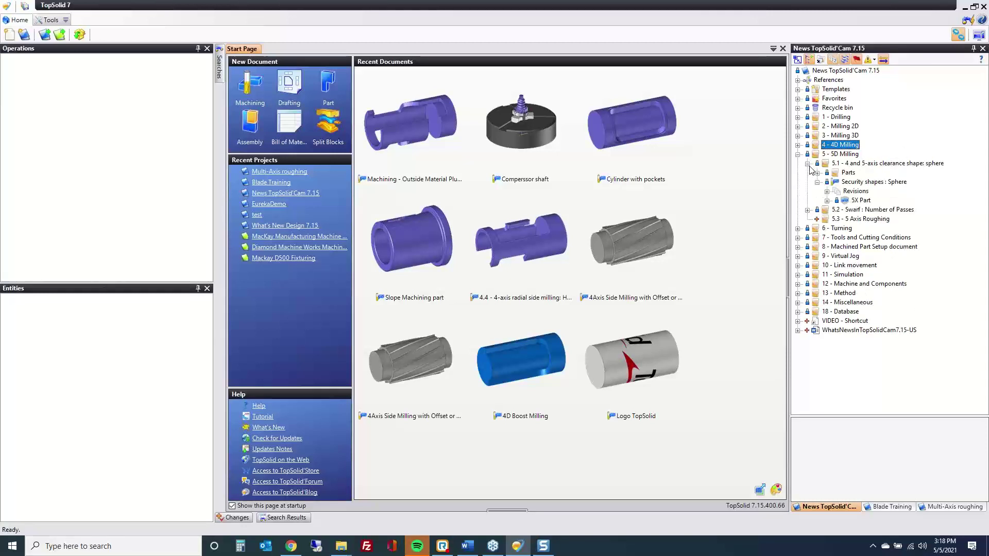
pyautogui.doubleClick(856, 182)
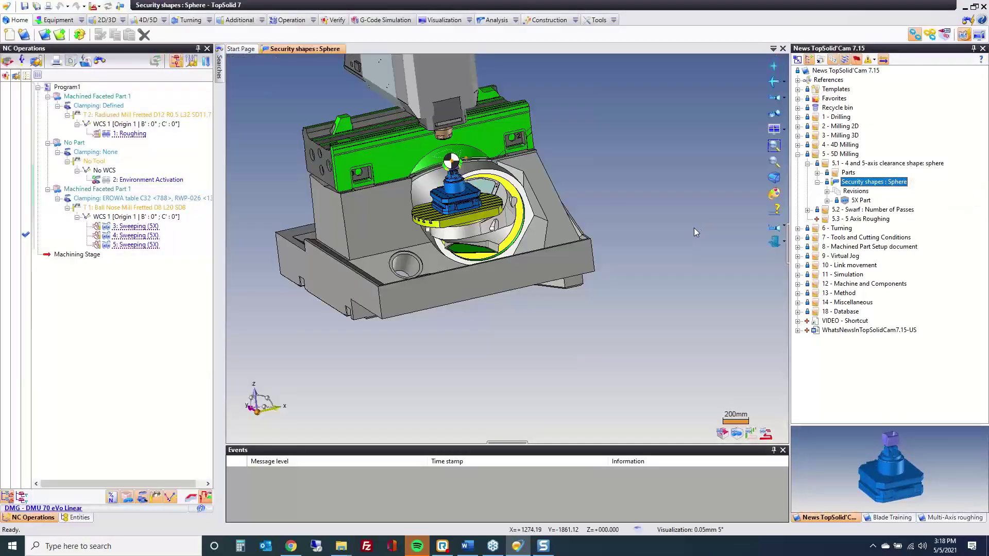
# - Open operation 3, Sweeping (5X), for editing and review its clearance type options, keeping Local Sphere
pyautogui.scroll(8, 461, 170)
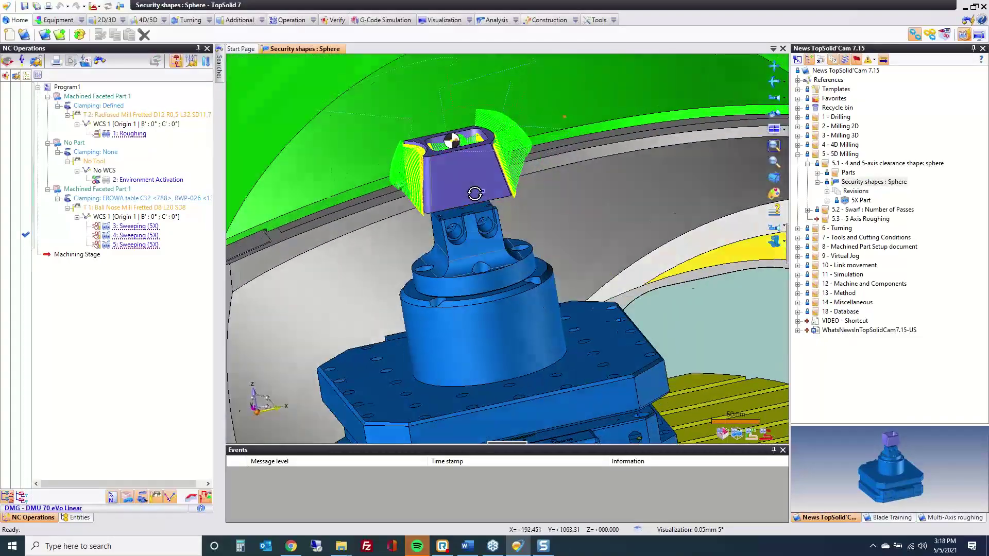
pyautogui.scroll(5, 480, 151)
pyautogui.moveTo(498, 180)
pyautogui.mouseDown(button='middle')
pyautogui.moveTo(530, 177)
pyautogui.moveTo(490, 163)
pyautogui.moveTo(517, 175)
pyautogui.mouseUp(button='middle')
pyautogui.scroll(-5, 448, 279)
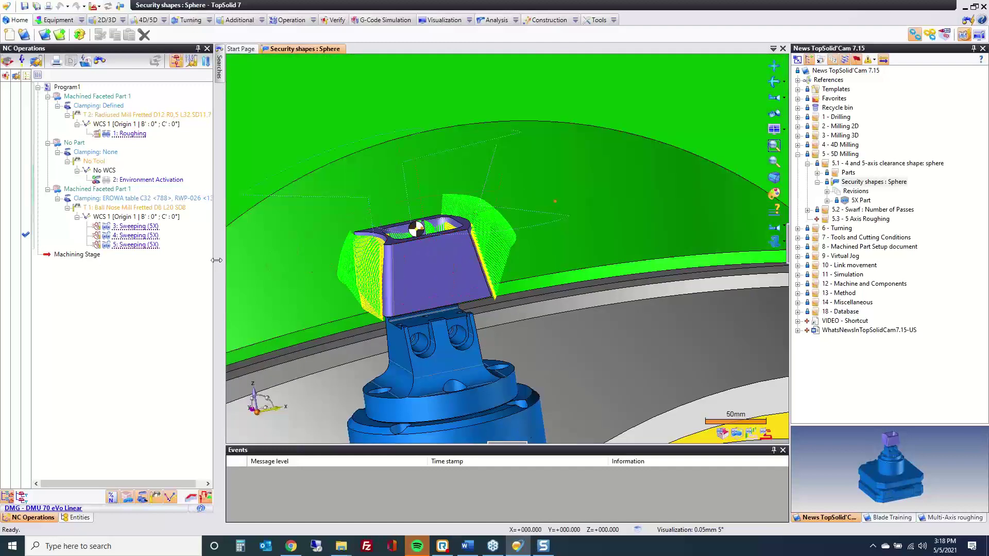
pyautogui.doubleClick(128, 230)
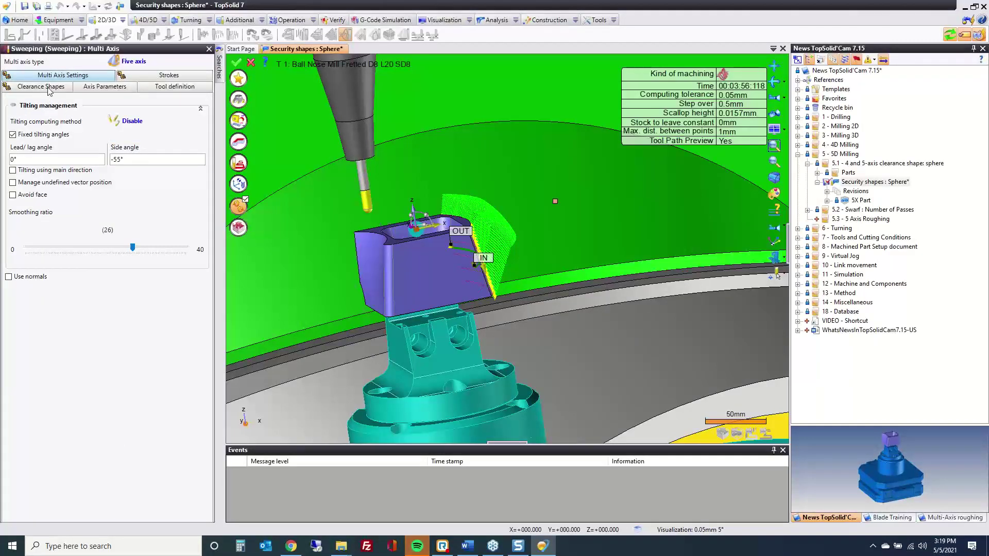
pyautogui.click(49, 88)
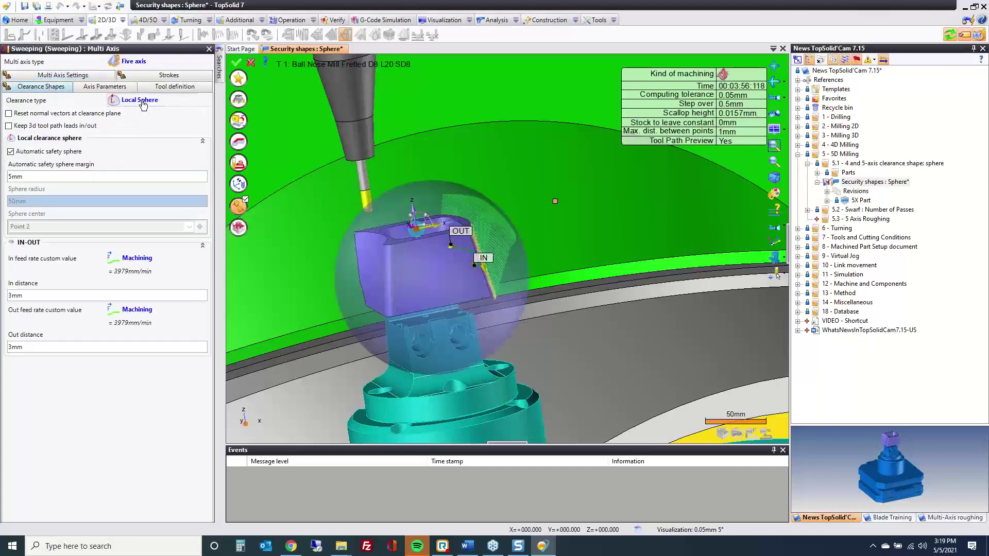
pyautogui.click(143, 103)
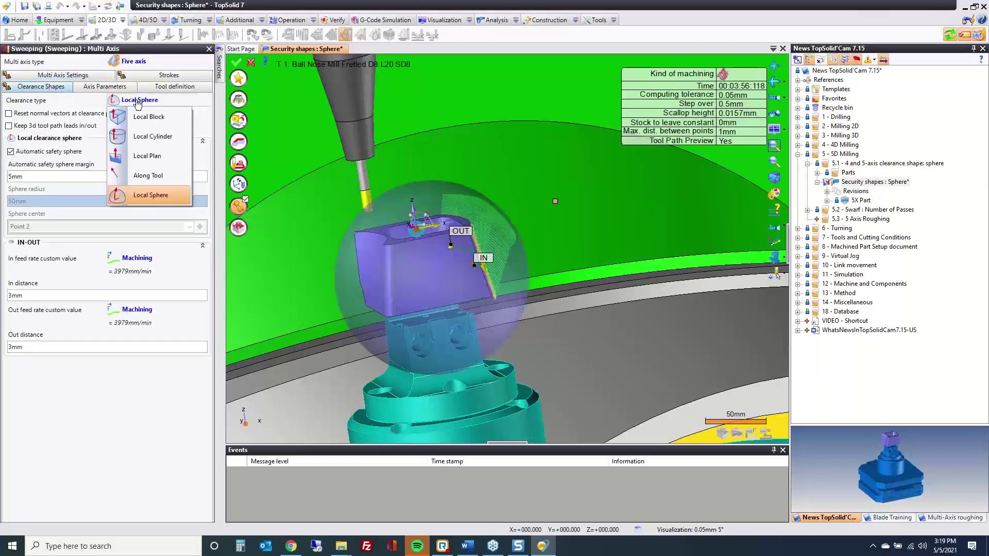
pyautogui.click(141, 199)
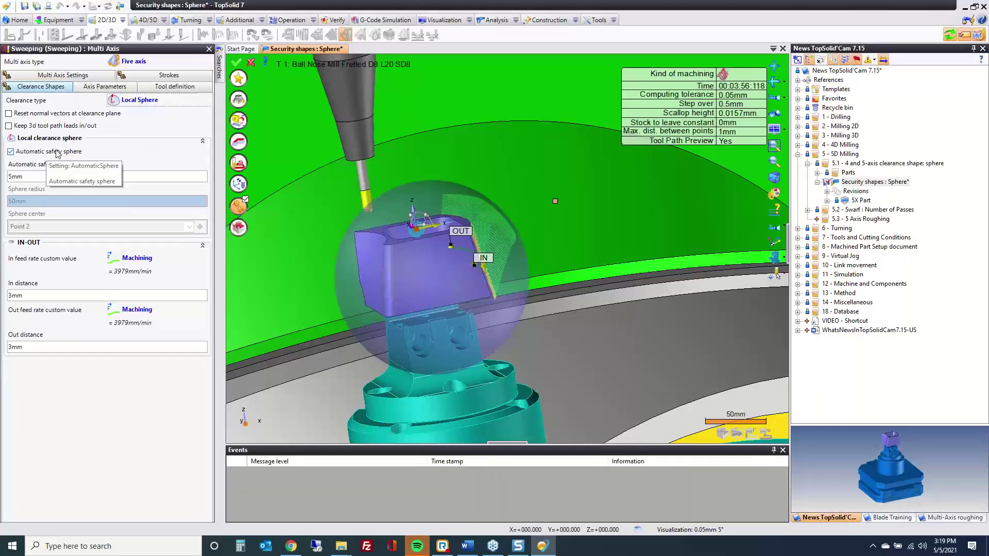
# - Try a manual clearance sphere by disabling the automatic safety sphere and centering it on a circular hole edge of the fixture below the part
pyautogui.moveTo(392, 268); pyautogui.dragTo(418, 275, button='middle')
pyautogui.click(30, 152)
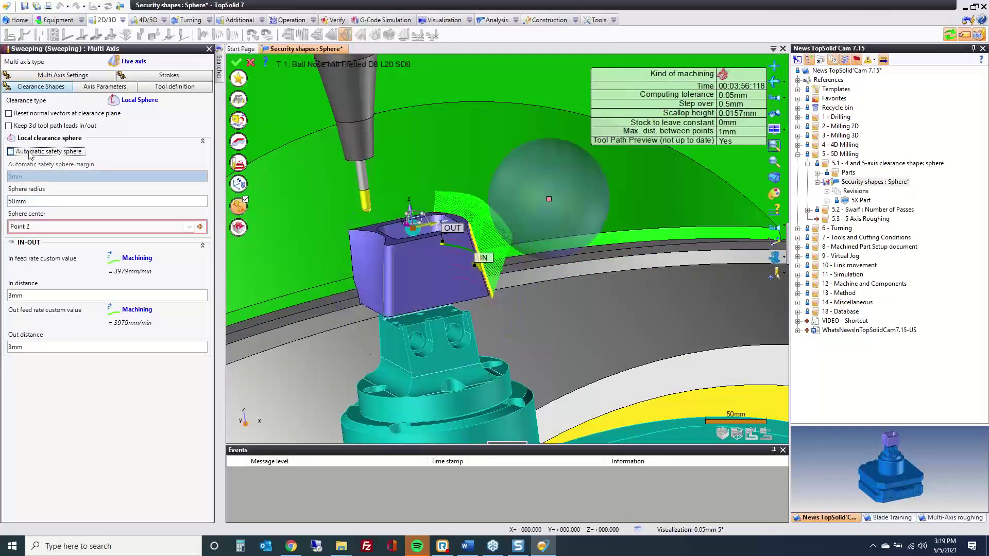
pyautogui.click(40, 227)
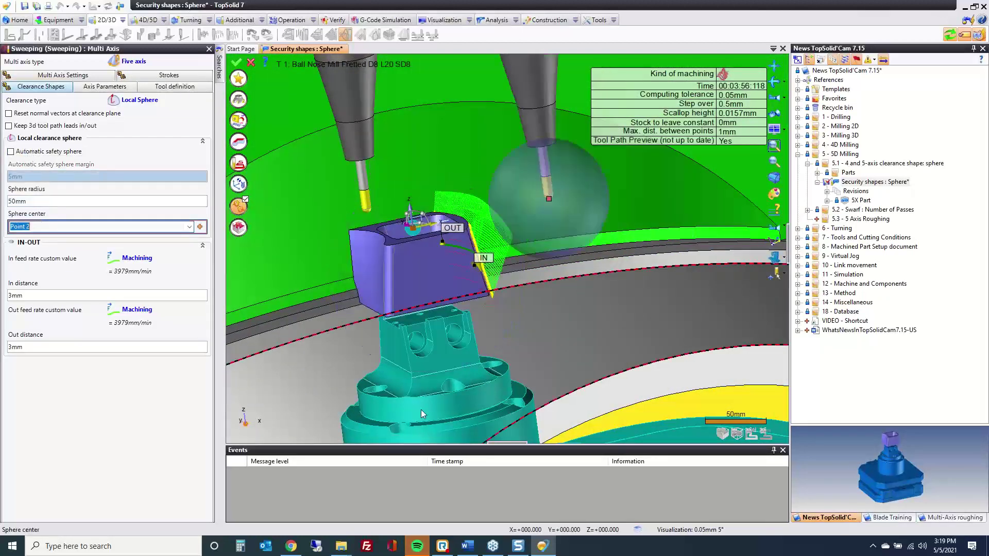
pyautogui.scroll(5, 434, 335)
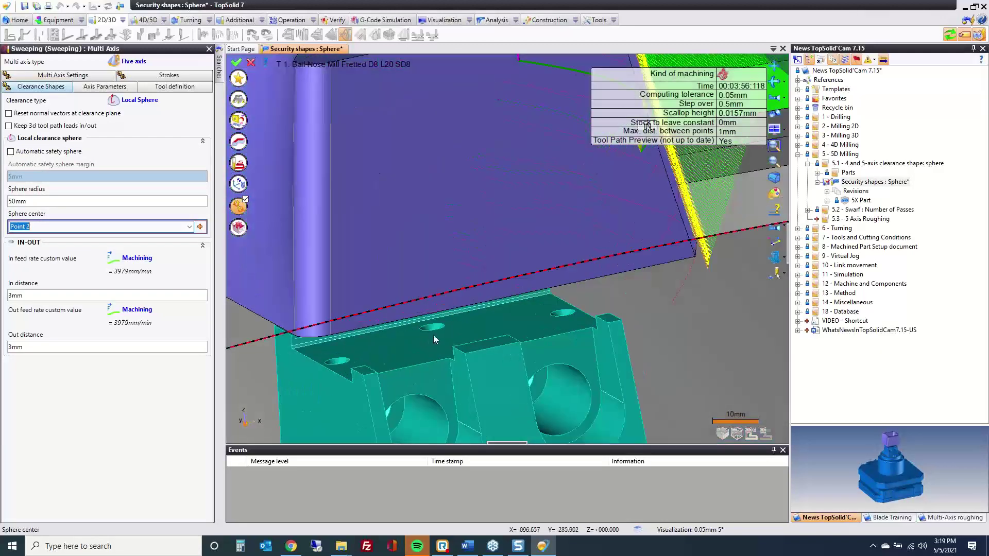
pyautogui.click(419, 381)
pyautogui.scroll(-5, 419, 358)
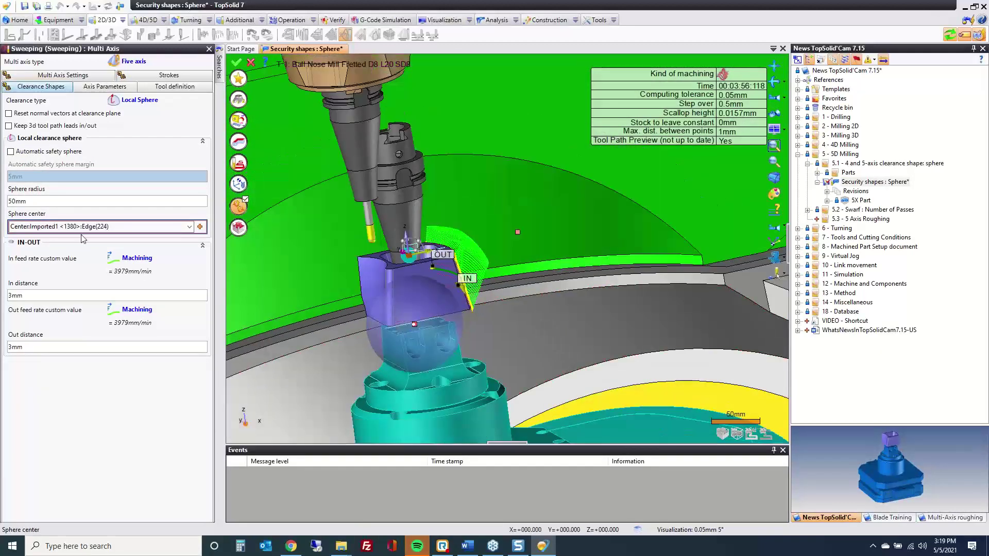
# - Try a sphere radius of 100mm and cancel the Sweeping operation's edit
pyautogui.click(35, 201)
pyautogui.write('100')
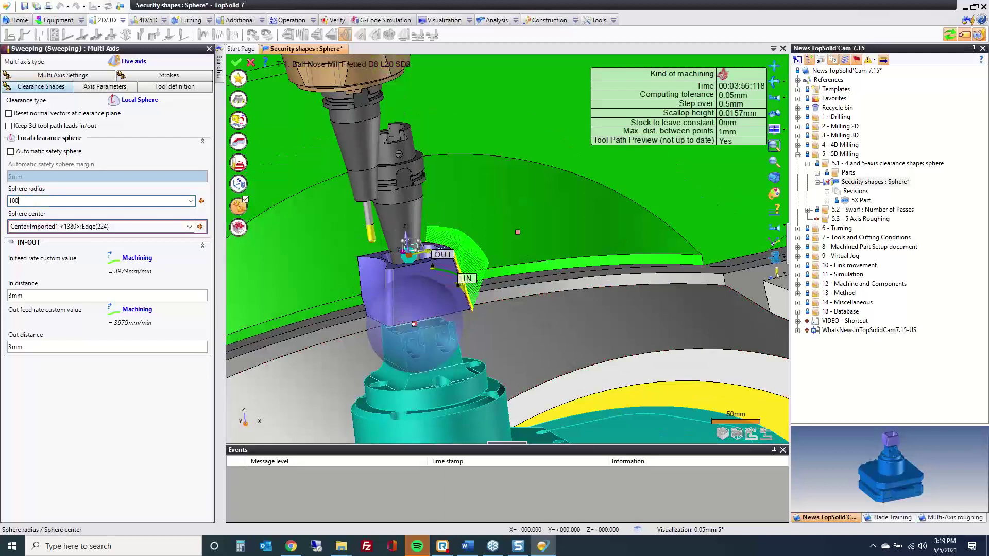
pyautogui.press('Tab')
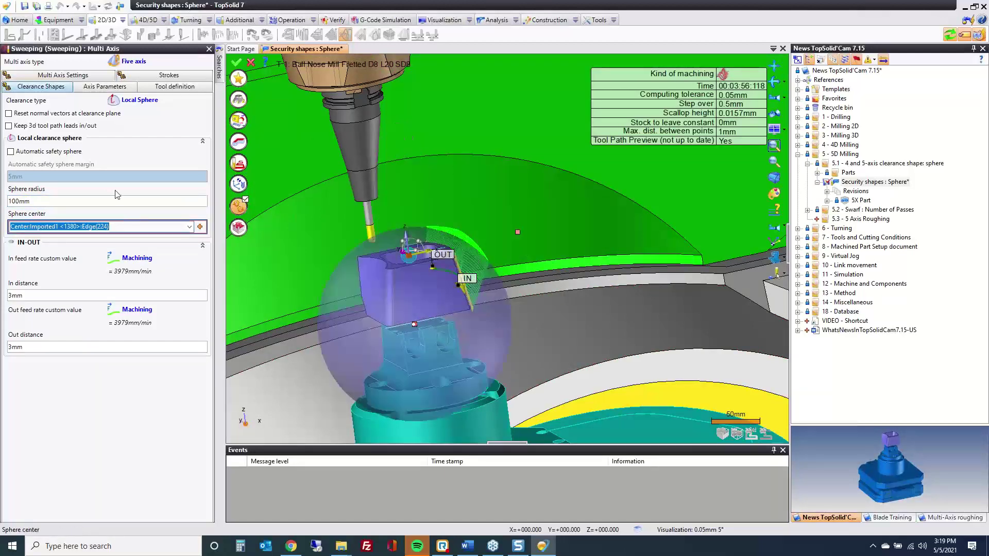
pyautogui.moveTo(464, 270); pyautogui.dragTo(438, 271, button='middle')
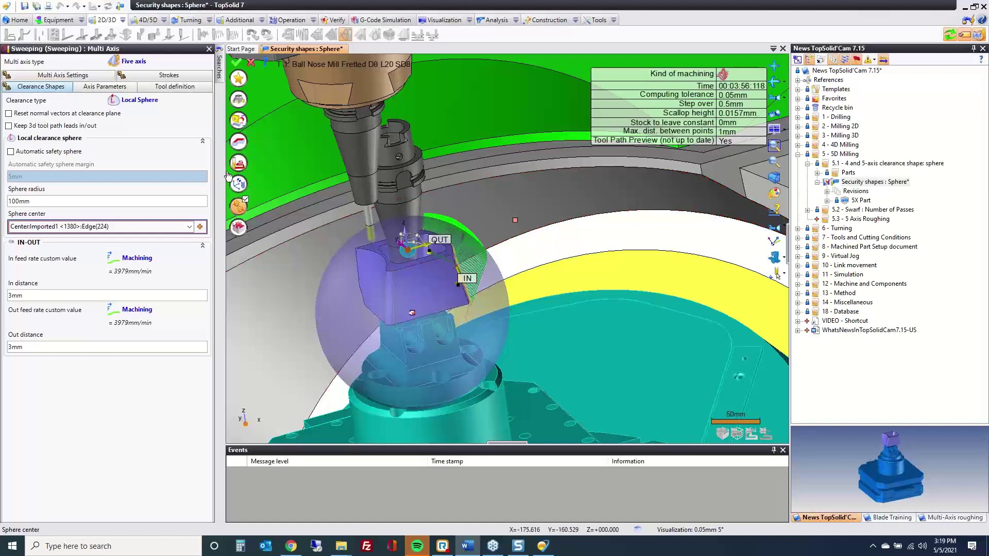
pyautogui.click(251, 64)
# - Compare the toolpaths of the three Sweeping (5X) operations and examine operation 4's clearance moves inside the pocket
pyautogui.click(106, 228)
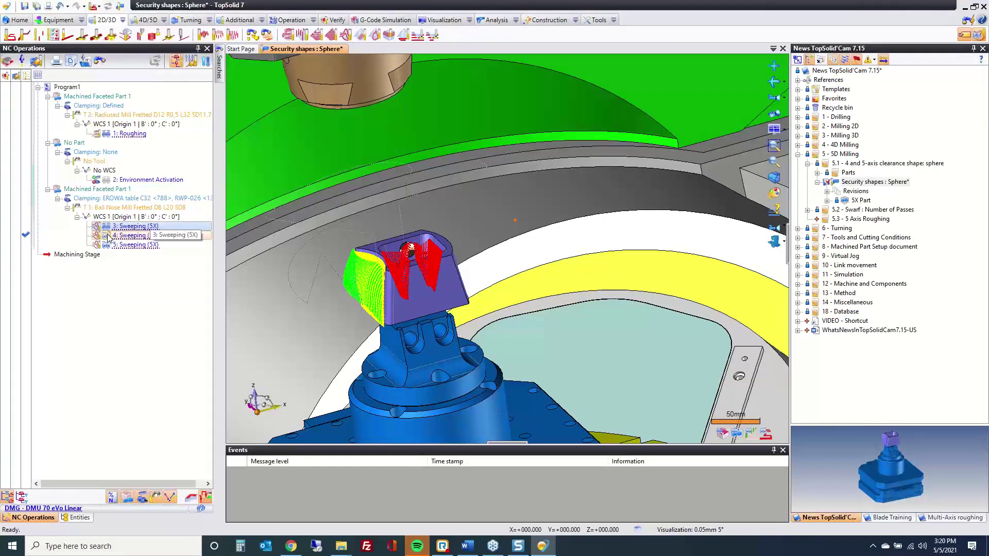
pyautogui.click(109, 236)
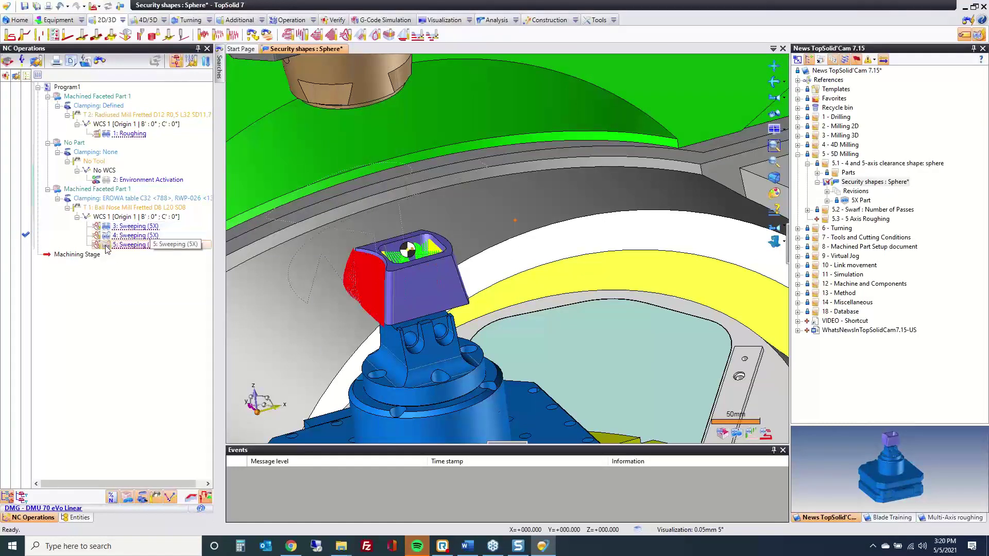
pyautogui.click(115, 244)
pyautogui.click(120, 236)
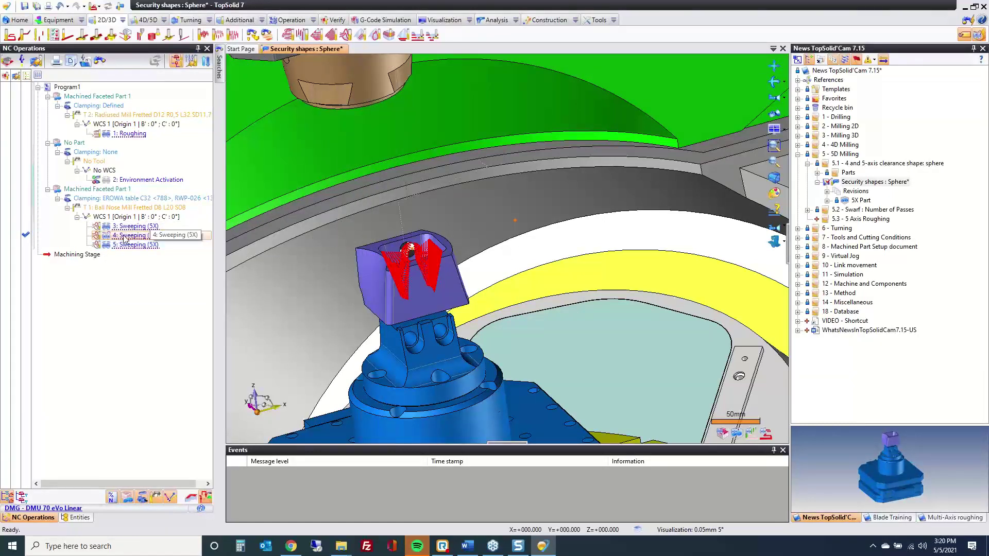
pyautogui.click(152, 317)
pyautogui.scroll(10, 417, 256)
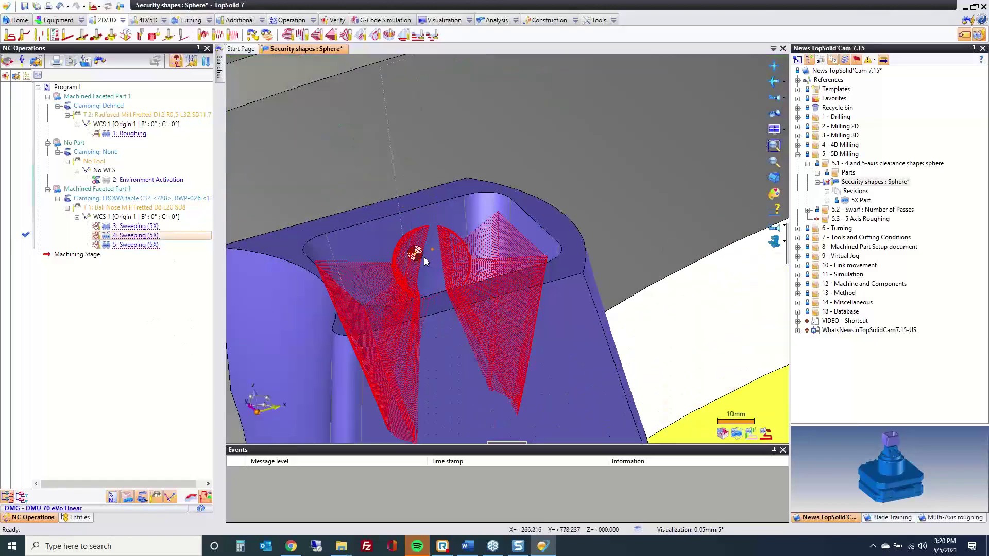
pyautogui.moveTo(399, 265)
pyautogui.mouseDown(button='middle')
pyautogui.moveTo(435, 278)
pyautogui.moveTo(386, 262)
pyautogui.moveTo(406, 265)
pyautogui.mouseUp(button='middle')
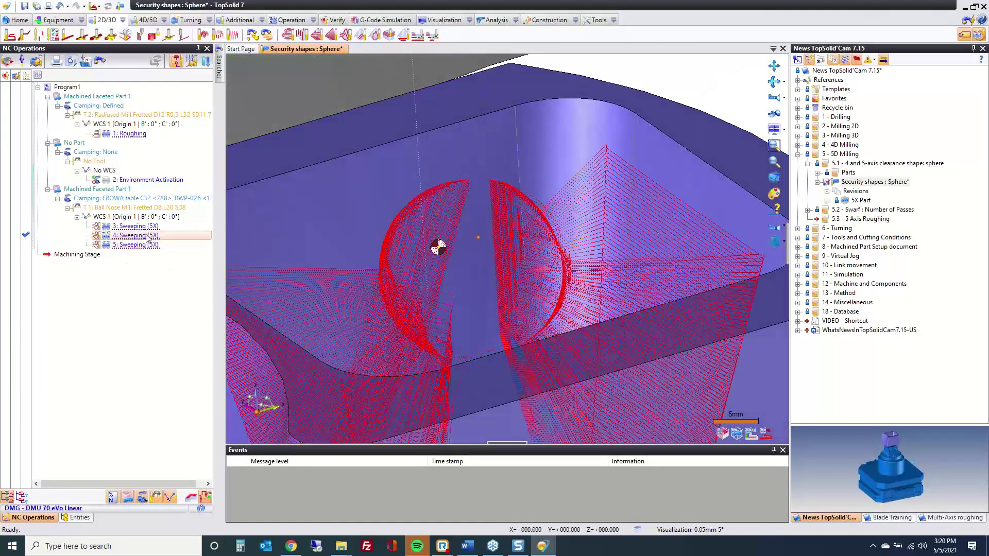
# - Check operation 4's Local Sphere clearance settings in its multi-axis parameters, cancel the edit and view its toolpath in the pocket
pyautogui.doubleClick(136, 236)
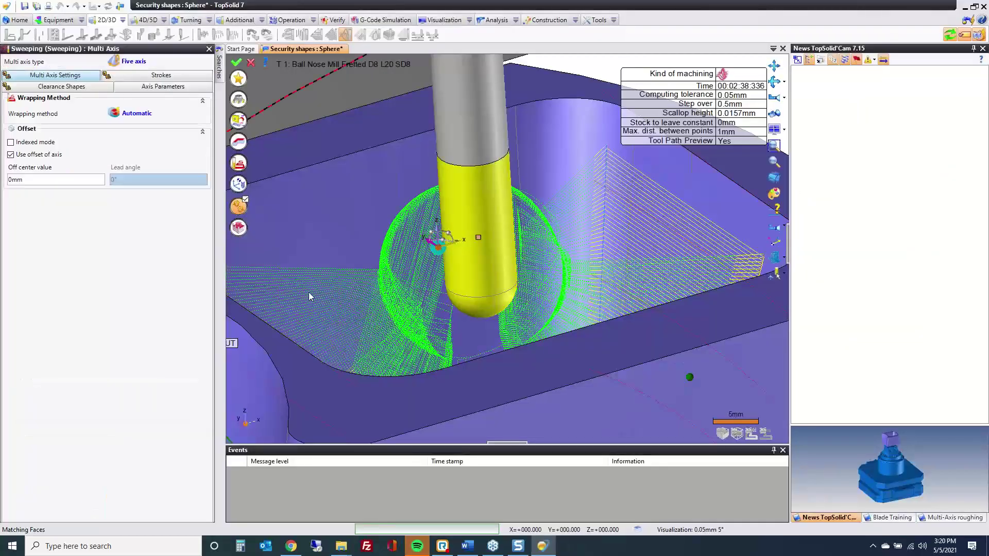
pyautogui.click(42, 86)
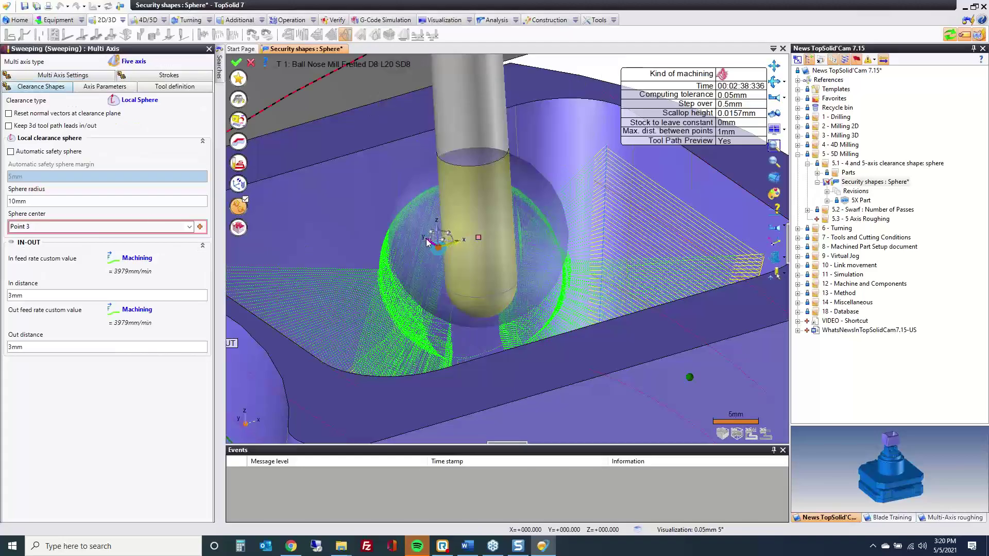
pyautogui.moveTo(435, 263); pyautogui.dragTo(458, 250, button='middle')
pyautogui.click(251, 62)
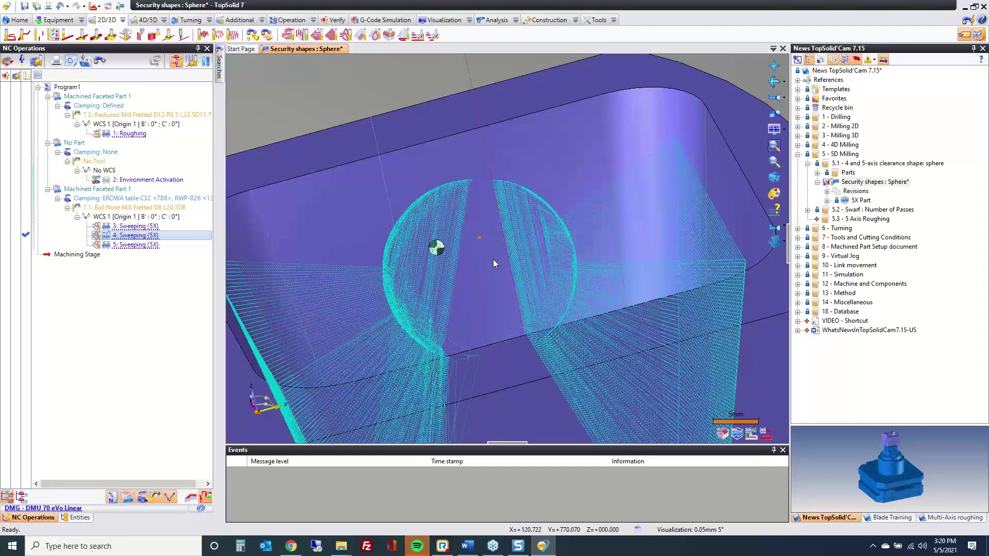
pyautogui.scroll(-5, 457, 240)
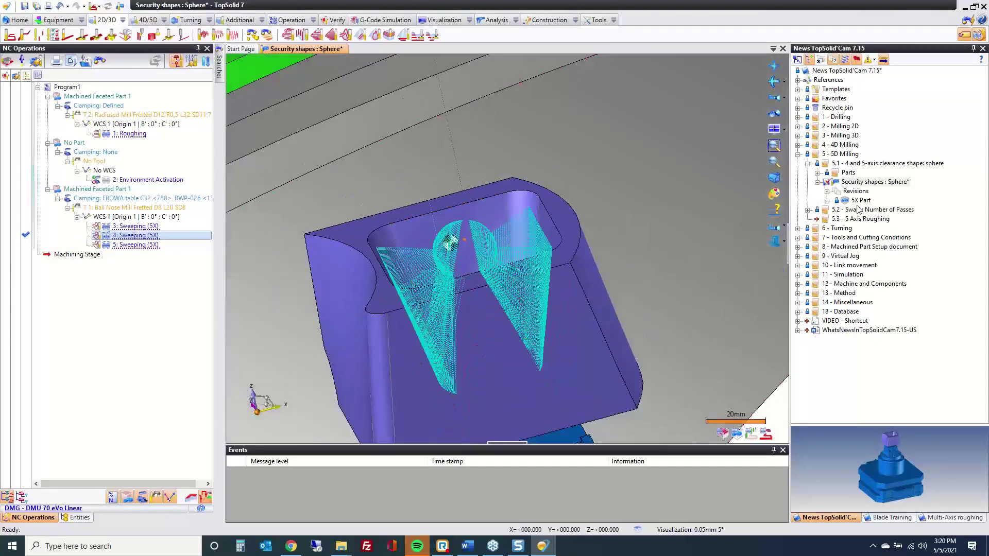
# - Close the Security shapes : Sphere document without saving and open the Piece exemple machining document from 5.2 - Swarf : Number of Passes
pyautogui.click(818, 182)
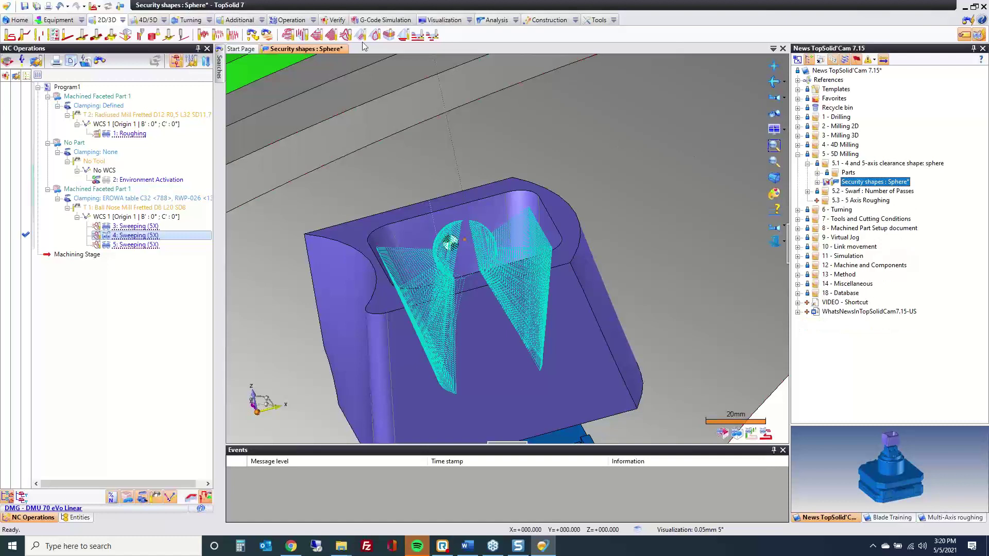
pyautogui.middleClick(335, 48)
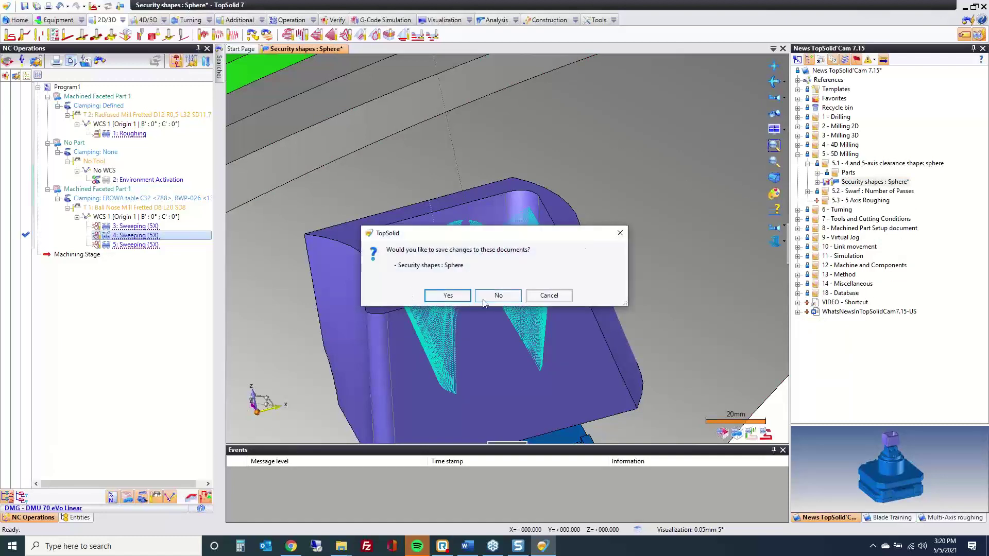
pyautogui.click(498, 295)
pyautogui.click(808, 164)
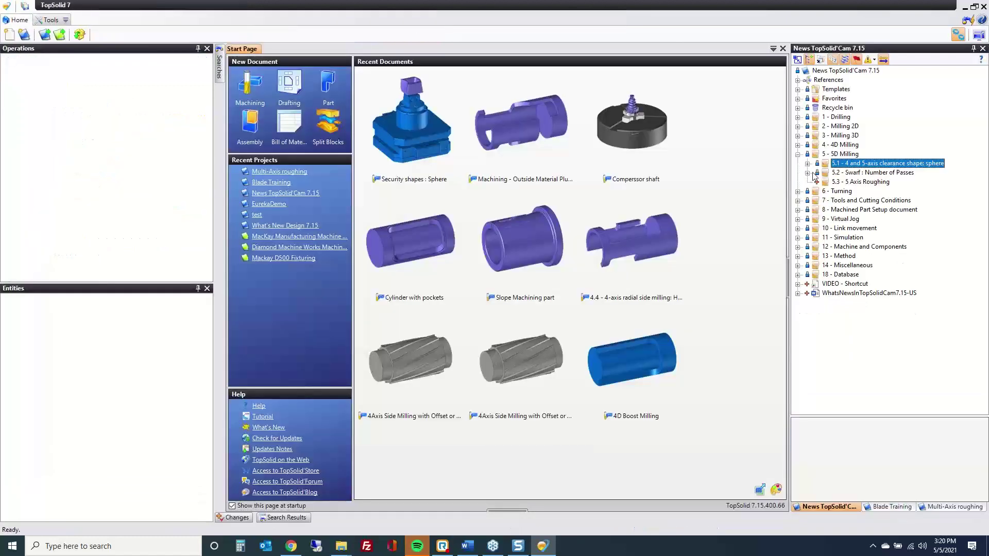
pyautogui.click(807, 173)
pyautogui.click(859, 183)
pyautogui.doubleClick(858, 183)
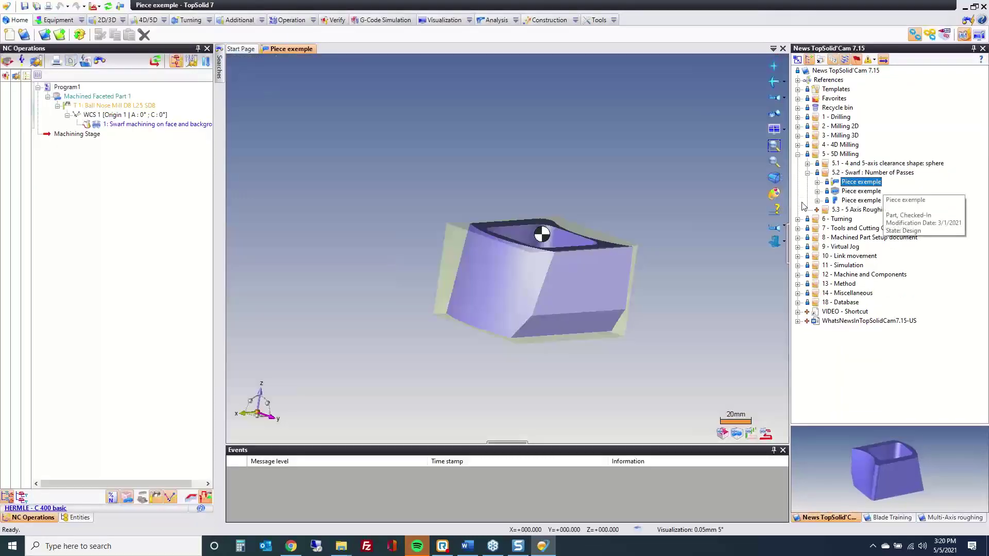
# - Edit the swarf machining operation to use the Number of passes axial path method with 4 passes
pyautogui.click(157, 126)
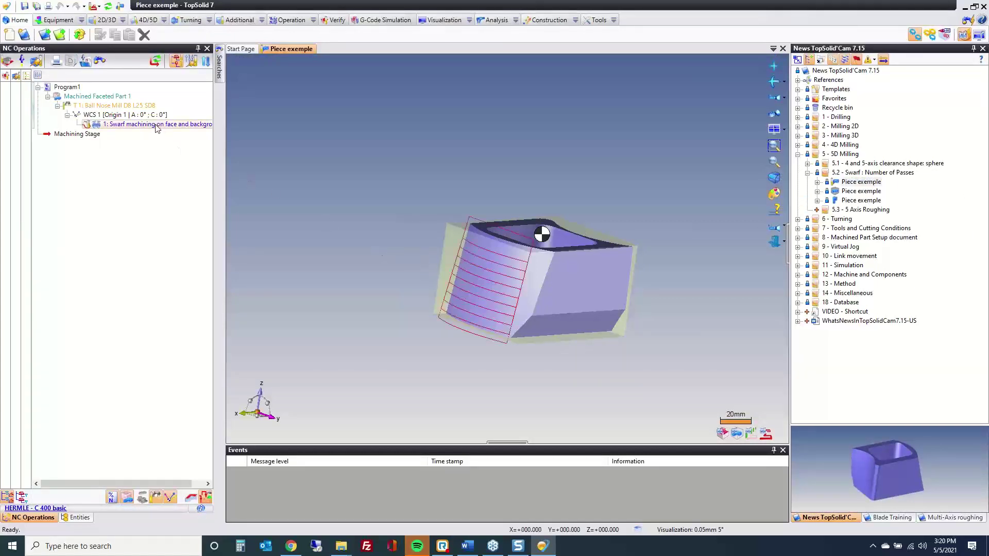
pyautogui.doubleClick(155, 124)
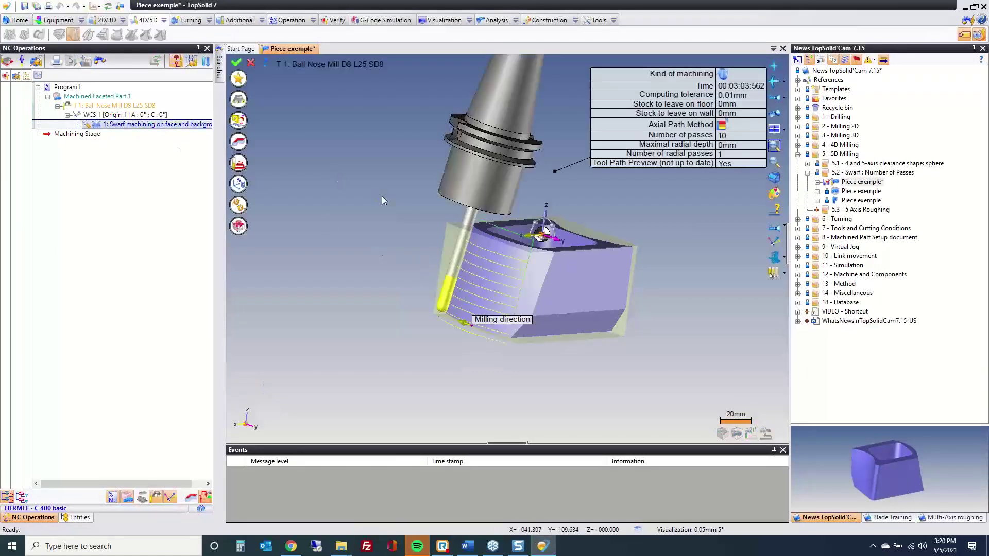
pyautogui.click(722, 125)
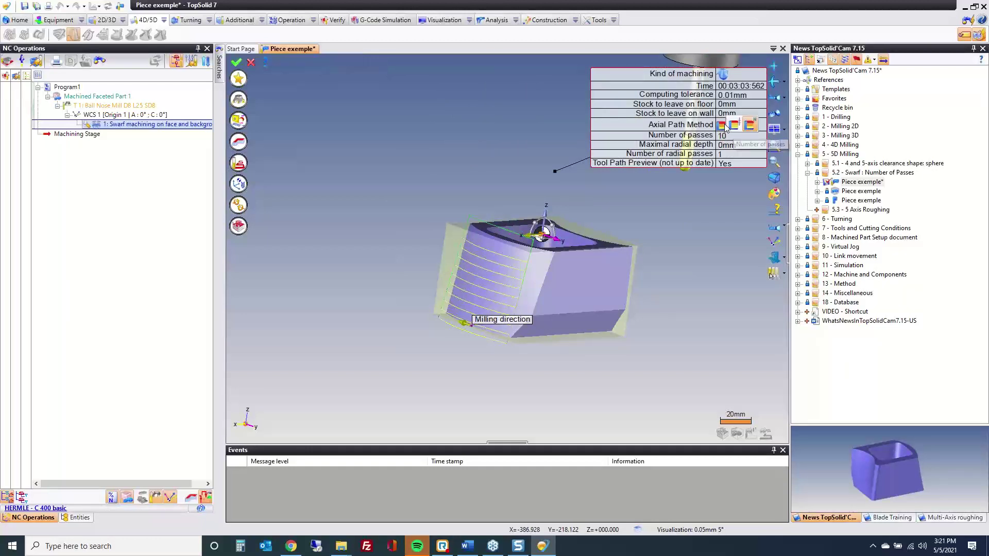
pyautogui.click(751, 127)
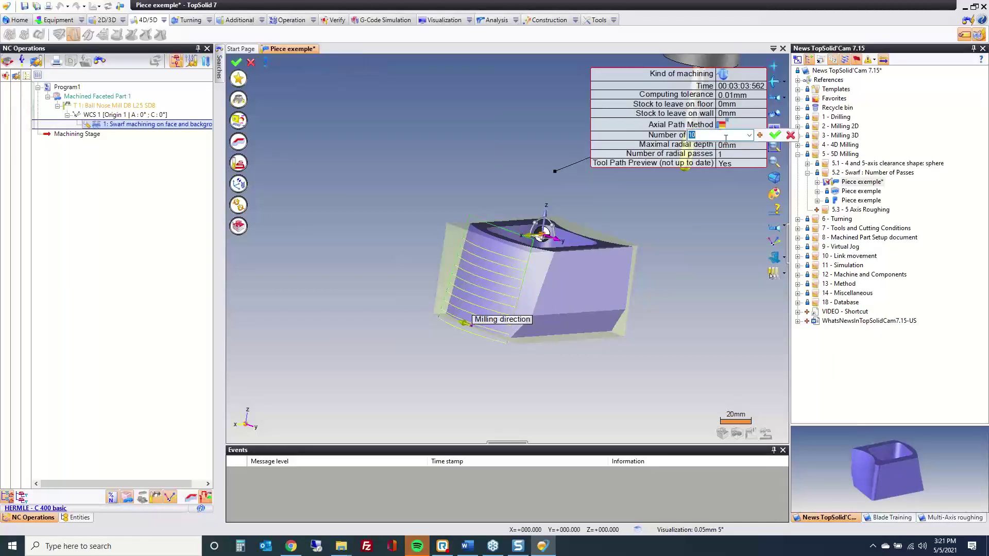
pyautogui.write('4')
pyautogui.press('Return')
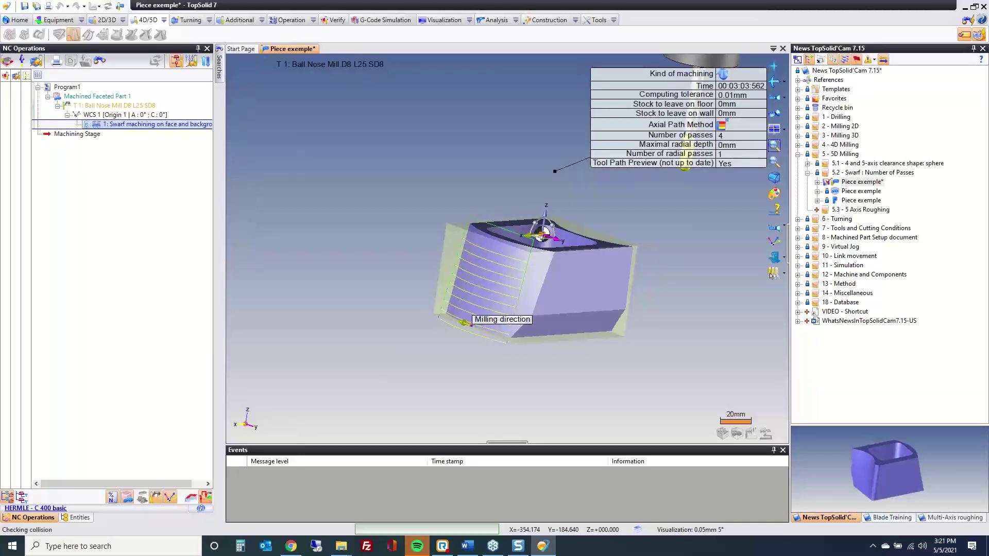
# - Close Piece exemple without saving and open P8 Machin ref from the Multi-Axis roughing project's Part 8 folder
pyautogui.middleClick(284, 48)
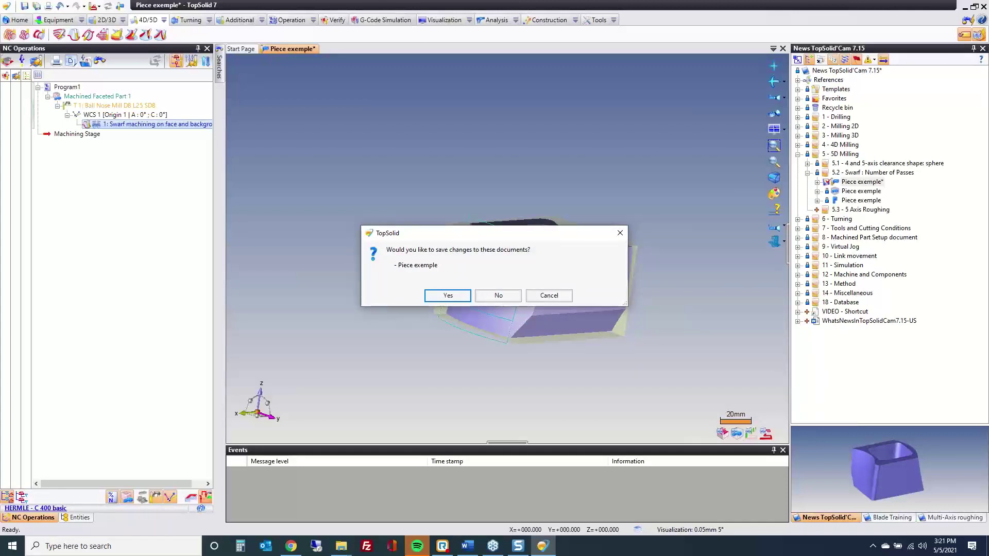
pyautogui.click(498, 295)
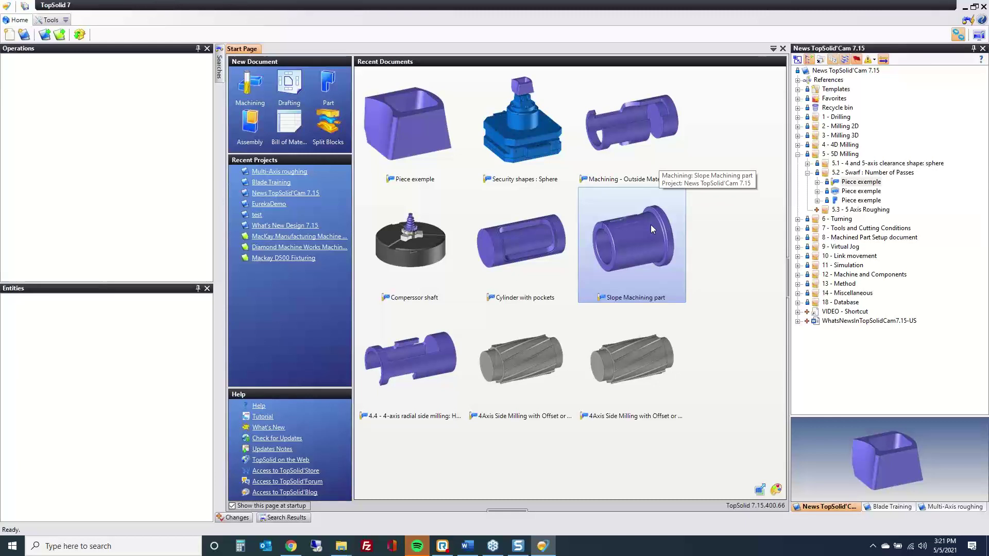
pyautogui.click(954, 507)
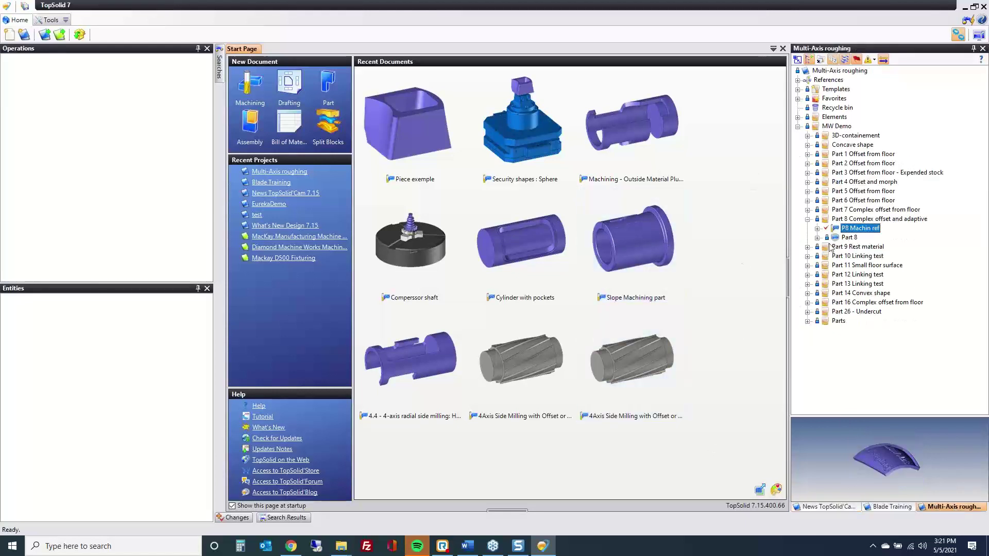
pyautogui.doubleClick(861, 230)
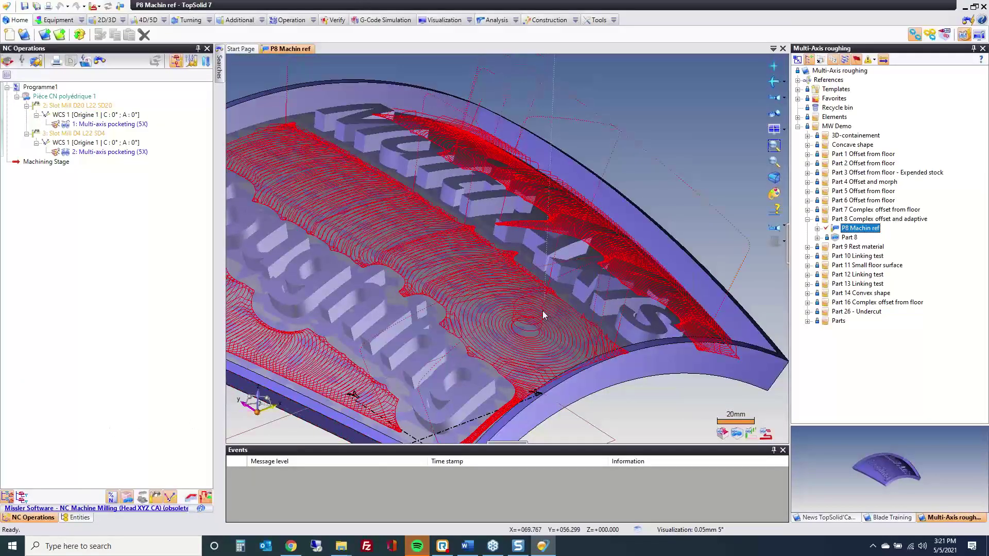
# - Compare the toolpaths of both multi-axis pocketing operations and open the first operation's geometry and machining settings
pyautogui.scroll(-4, 544, 312)
pyautogui.moveTo(298, 145); pyautogui.dragTo(349, 144, button='middle')
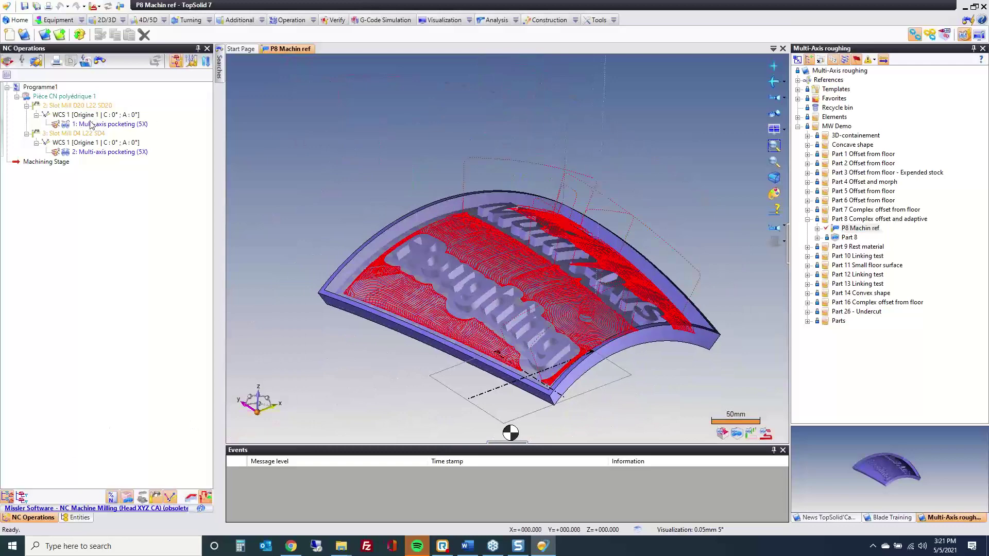
pyautogui.moveTo(82, 155)
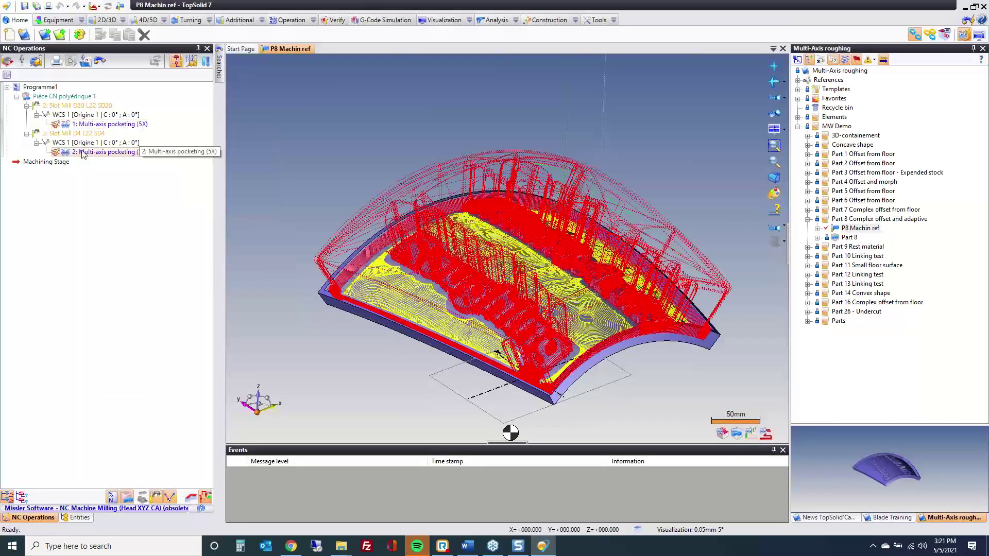
pyautogui.click(103, 125)
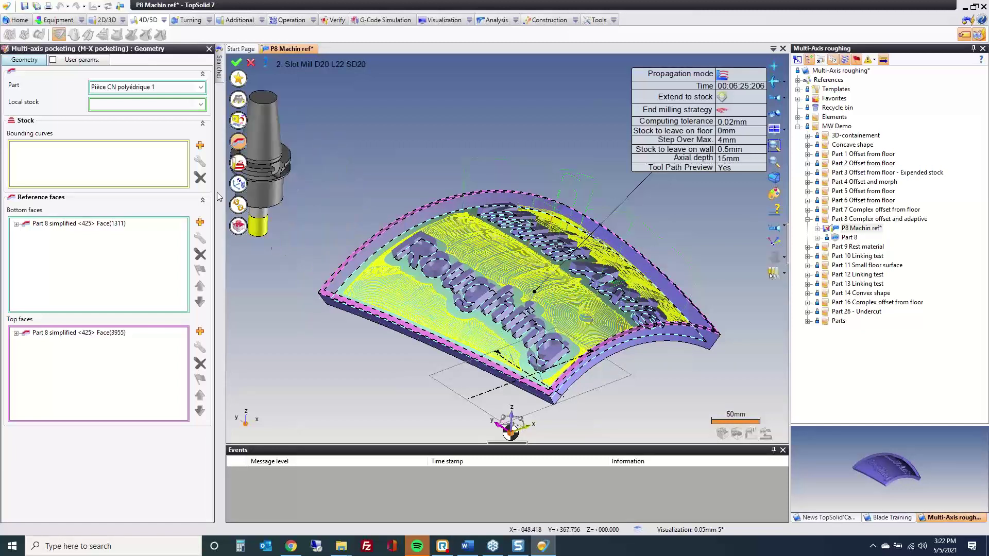
pyautogui.click(240, 163)
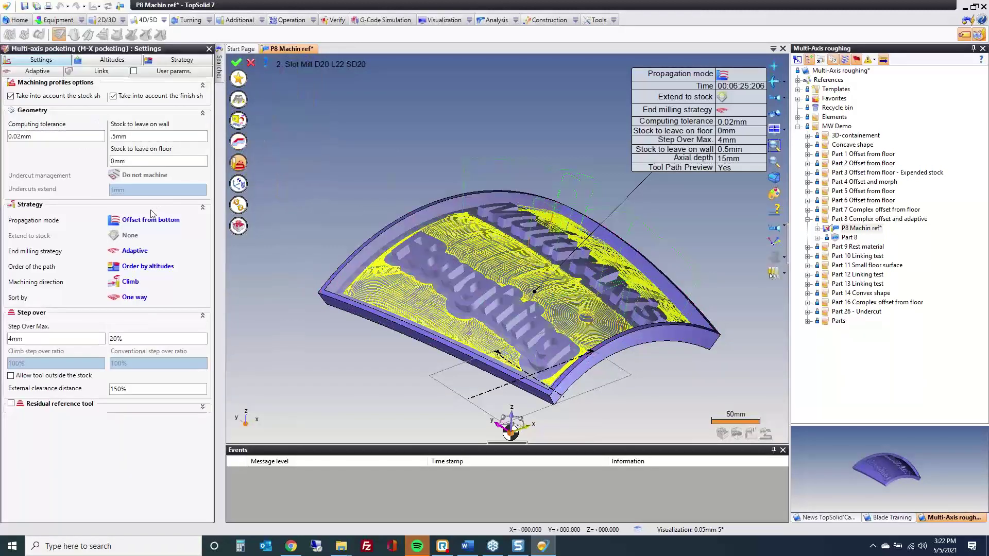
# - Review the propagation, end milling and sorting choices, keeping Offset from bottom, Adaptive and One way
pyautogui.click(150, 220)
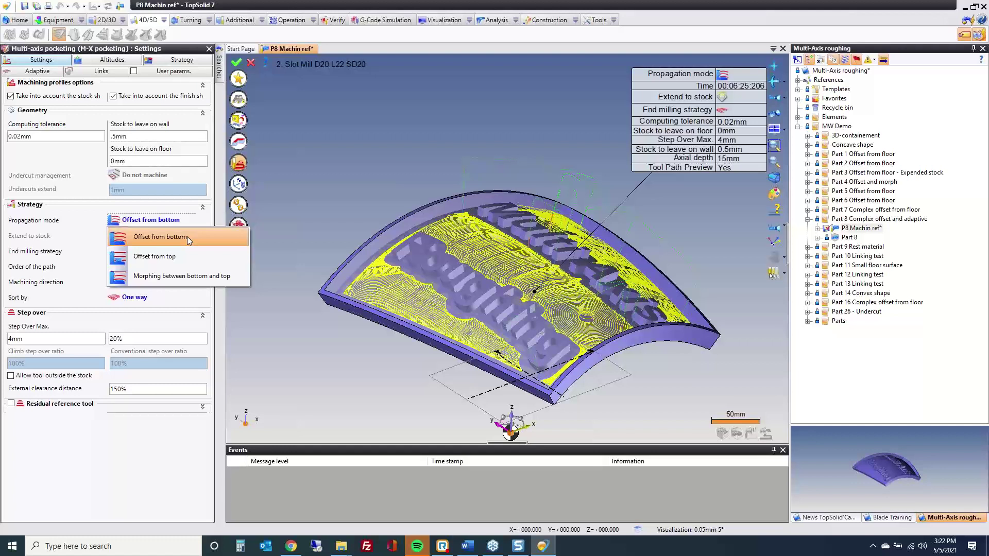
pyautogui.click(189, 238)
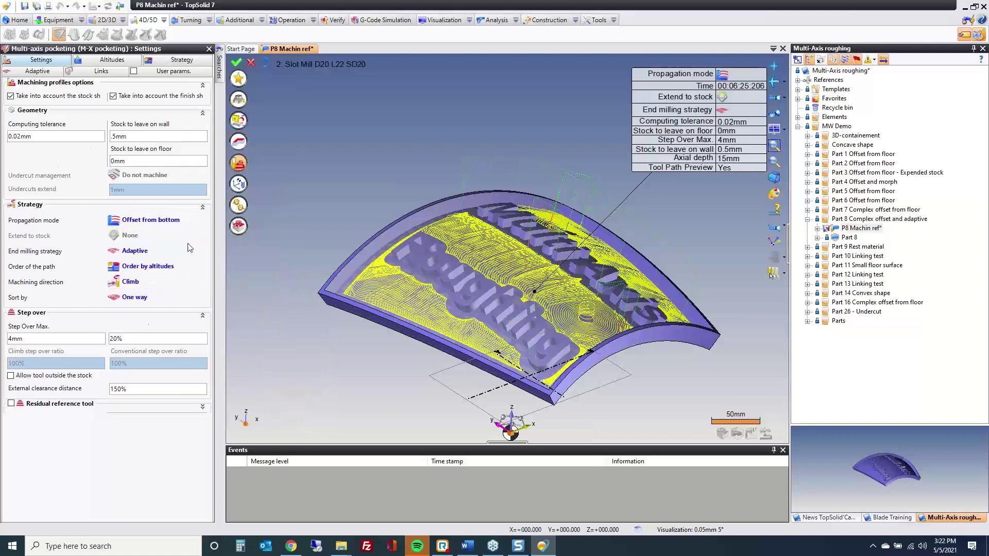
pyautogui.click(129, 252)
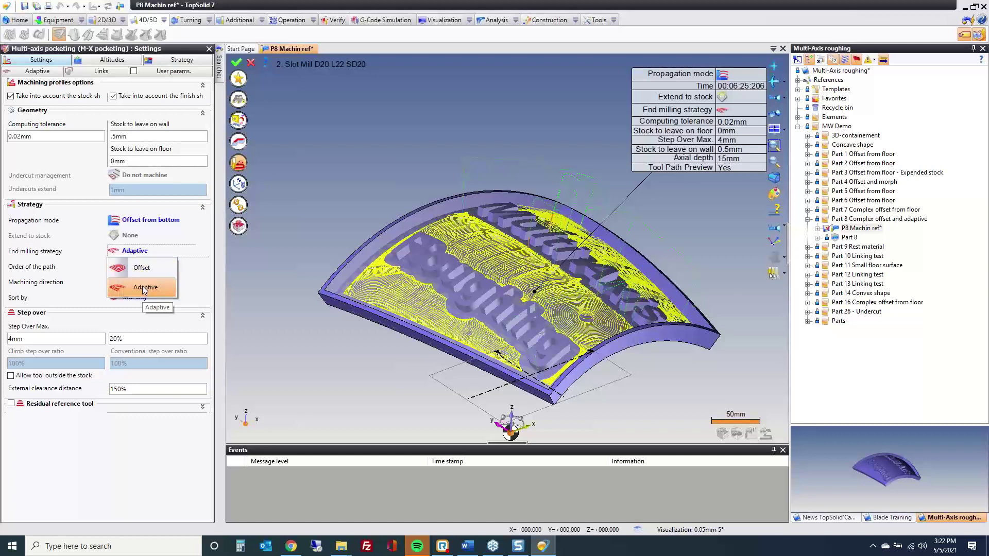
pyautogui.click(145, 288)
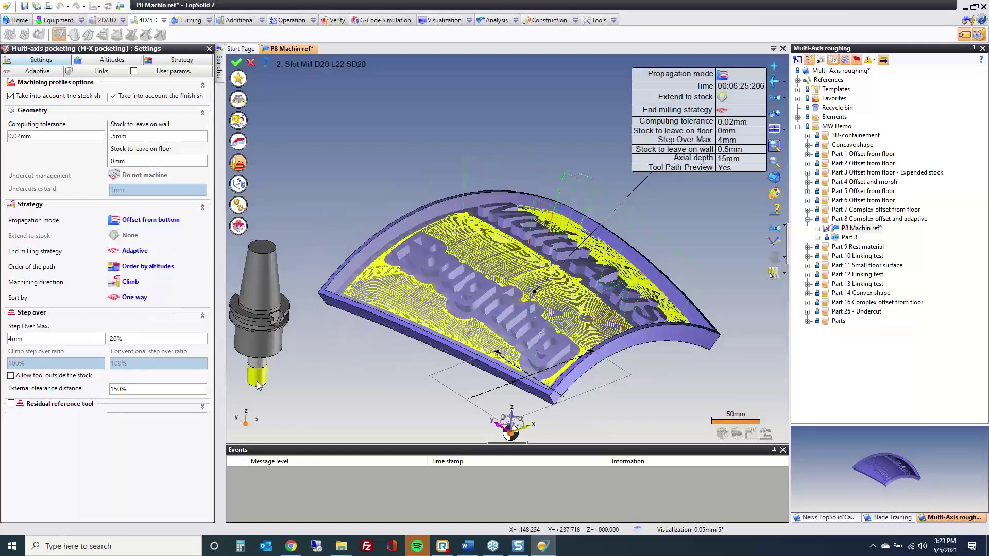
pyautogui.click(116, 299)
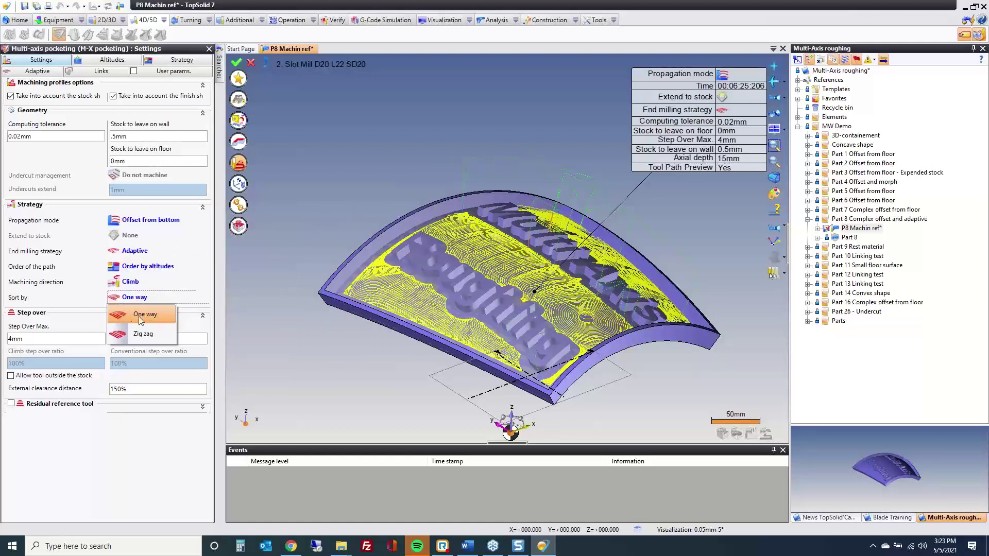
pyautogui.click(141, 318)
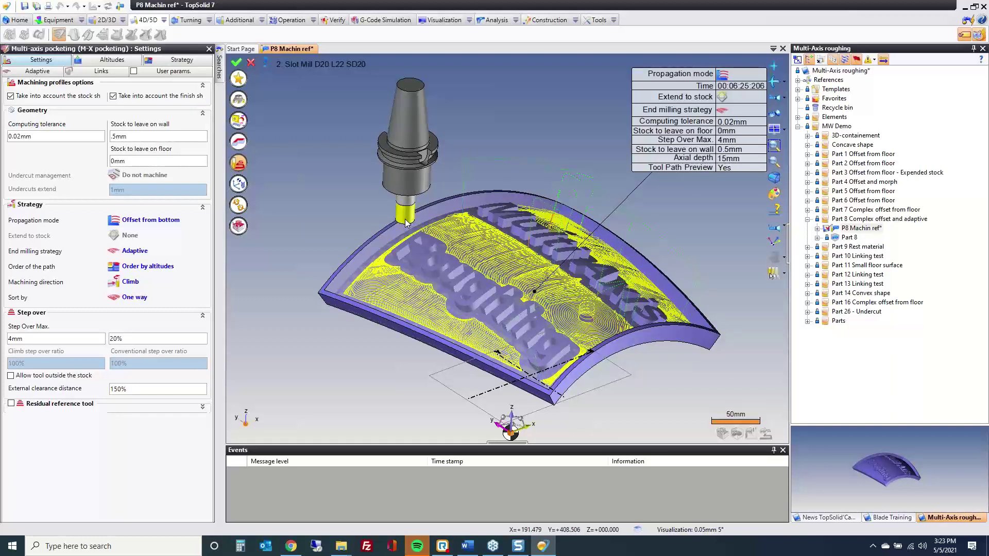
# - Review the pocketing operation's depth steps and extra altitudes, smoothing strategy and adaptive cutting conditions
pyautogui.click(121, 60)
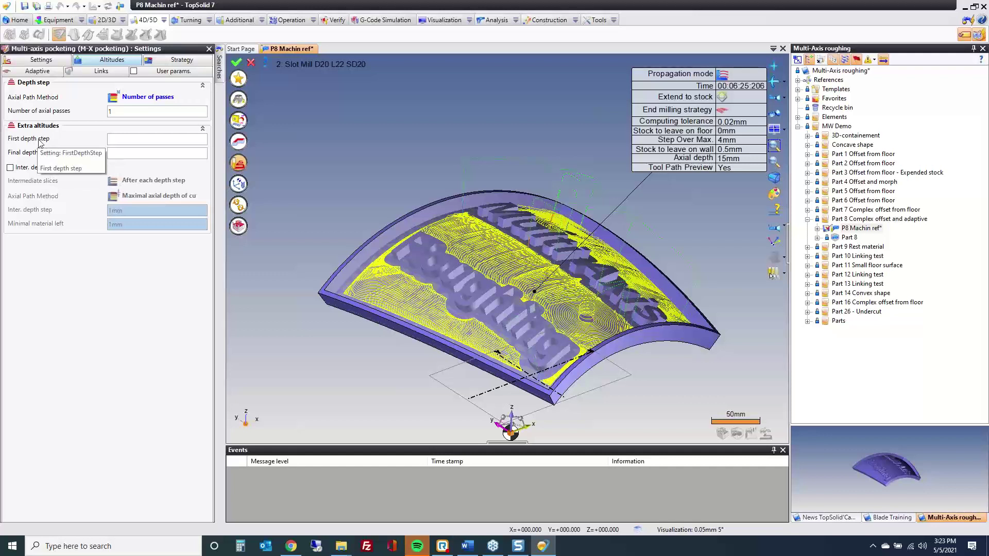
pyautogui.click(125, 138)
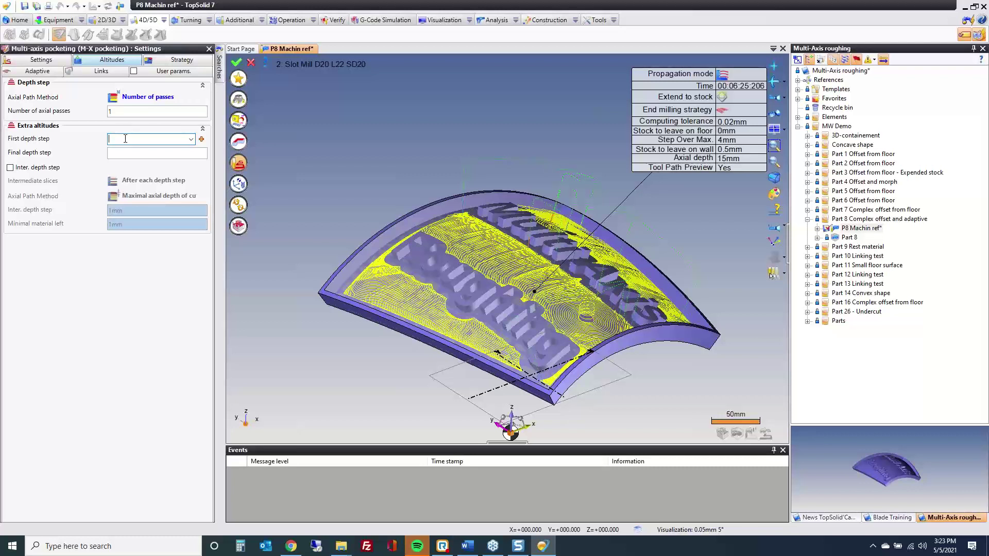
pyautogui.click(165, 64)
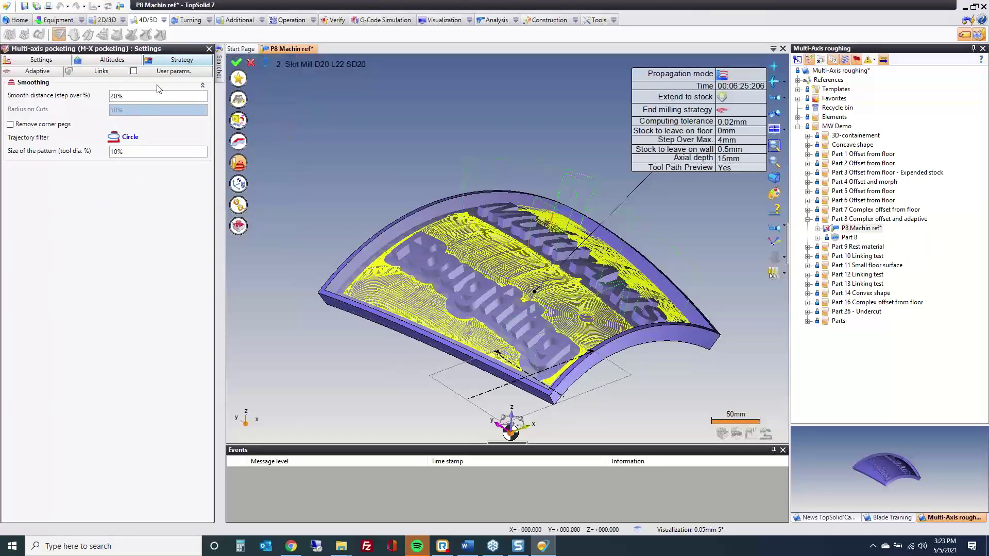
pyautogui.click(52, 73)
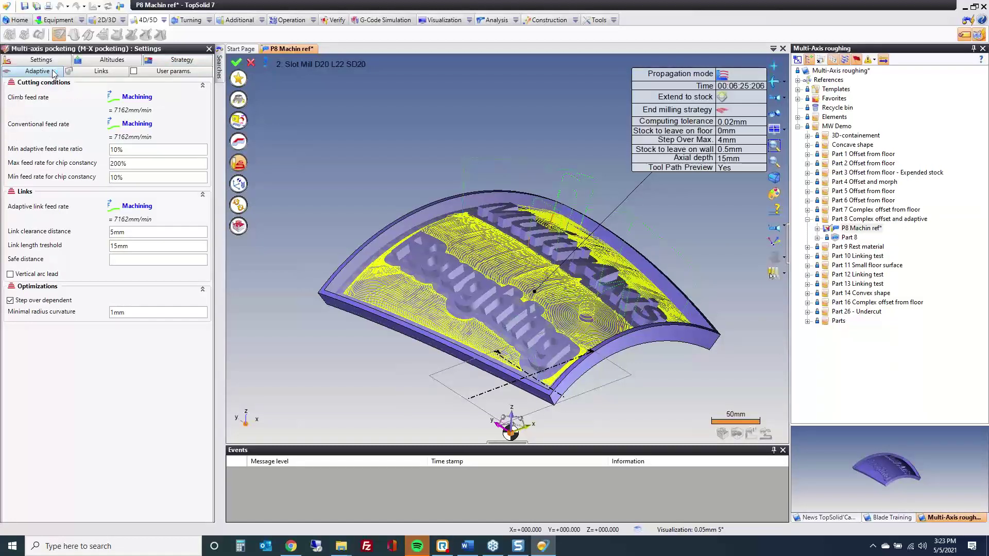
# - Review the pocketing operation's link settings and the available slices link types, then validate the operation with Direct line kept
pyautogui.click(110, 73)
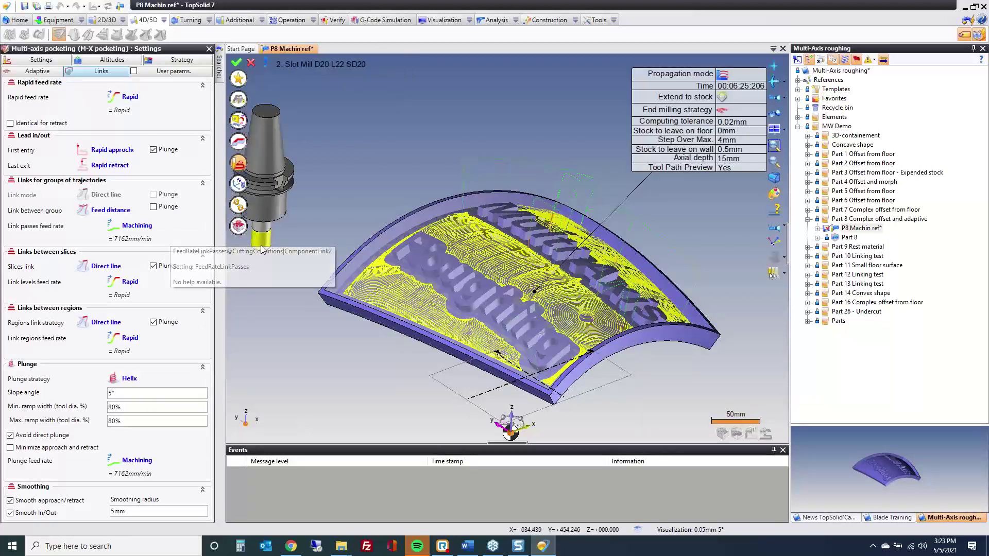
pyautogui.click(95, 267)
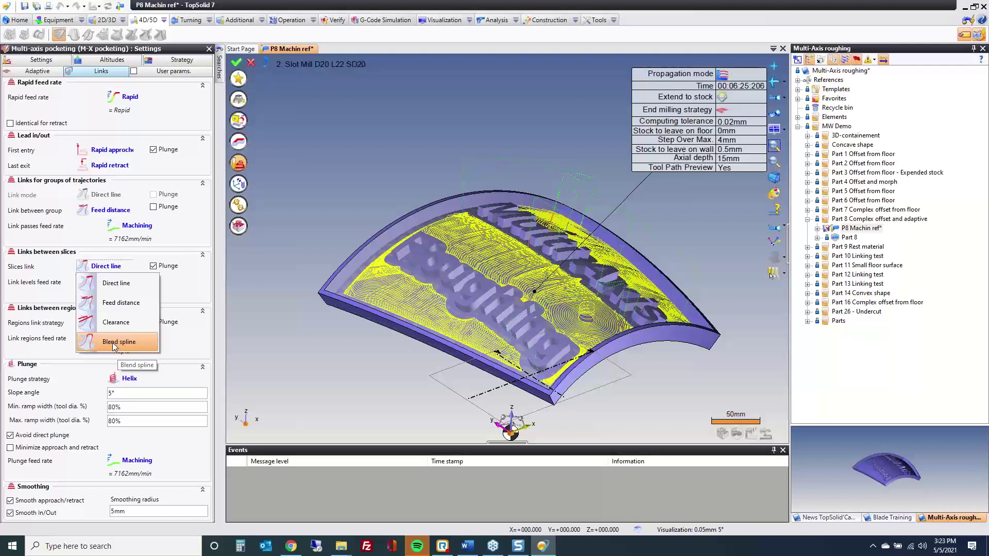
pyautogui.click(376, 366)
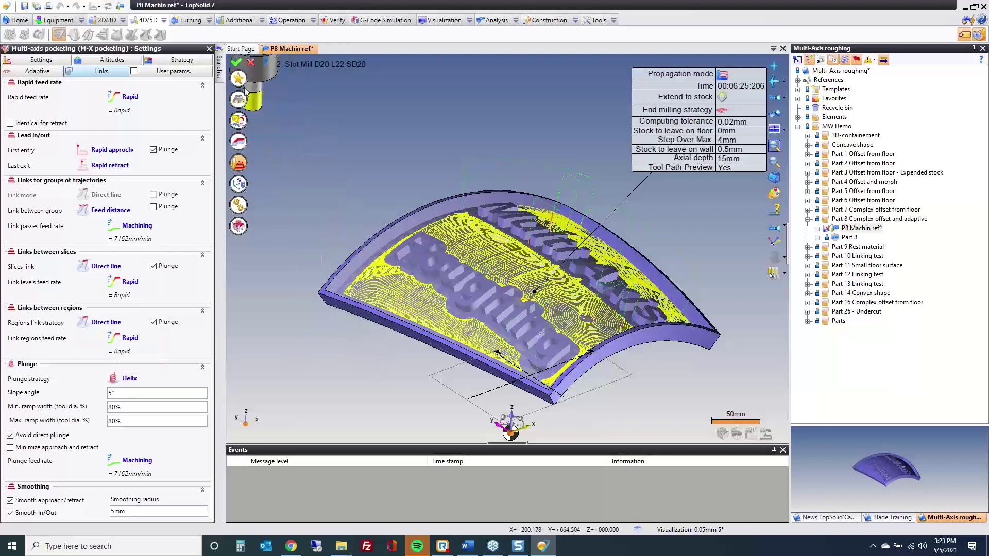
pyautogui.click(236, 62)
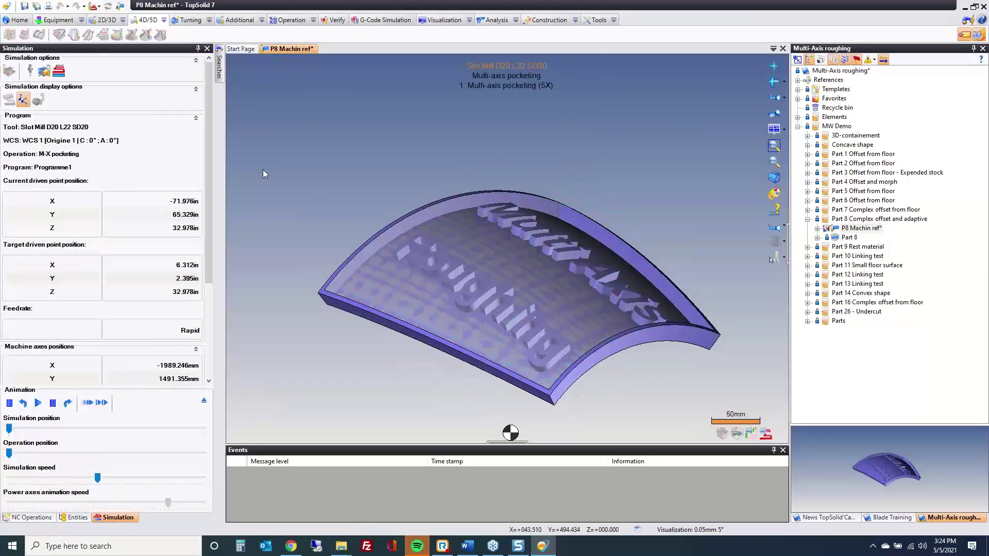
# - Simulate the first multi-axis pocketing toolpath and verify its material removal, then close P8 Machin ref without saving
pyautogui.click(204, 401)
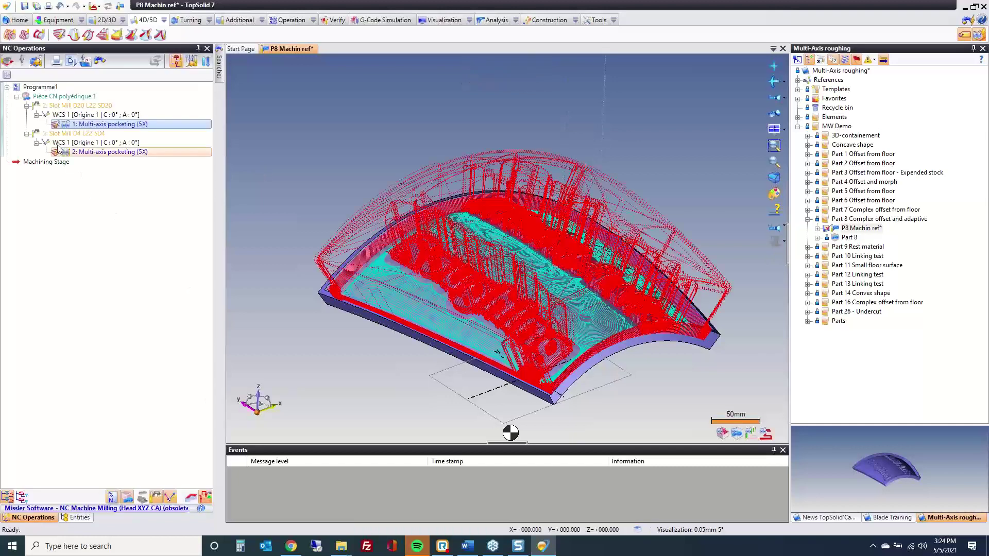
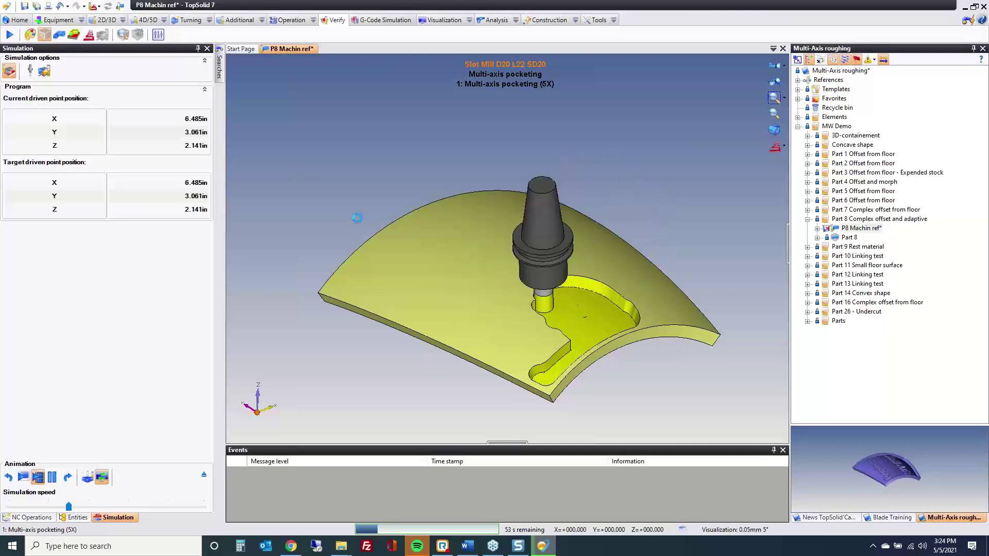
pyautogui.click(204, 477)
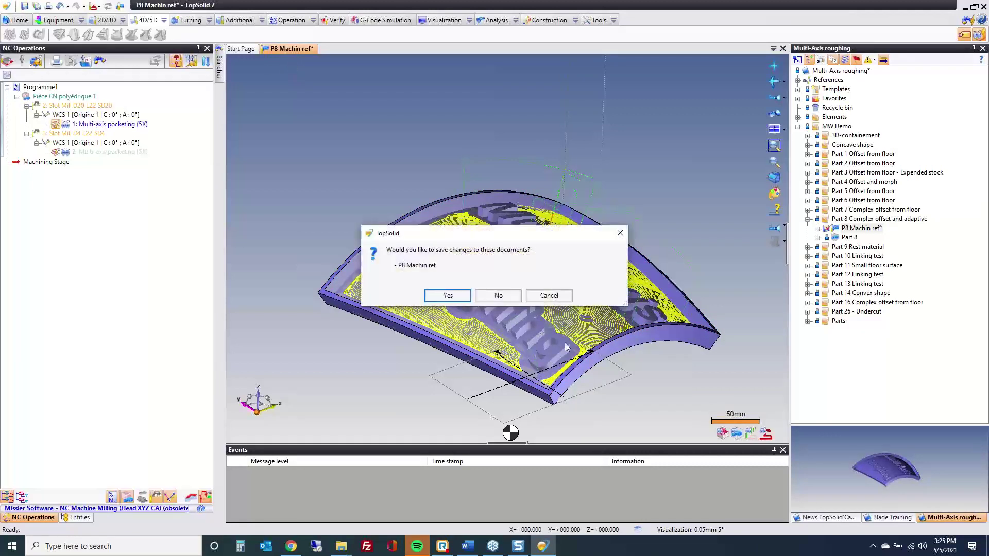
pyautogui.click(498, 295)
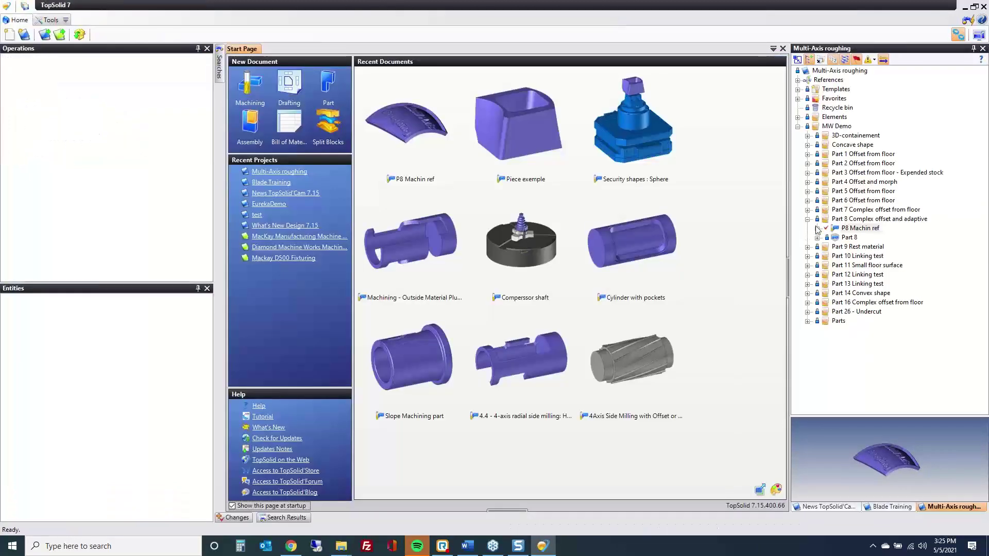
# - Open the machining document Fini Multi-Pale 1 from the Ex1-Result folder of the Blade Training project
pyautogui.click(890, 507)
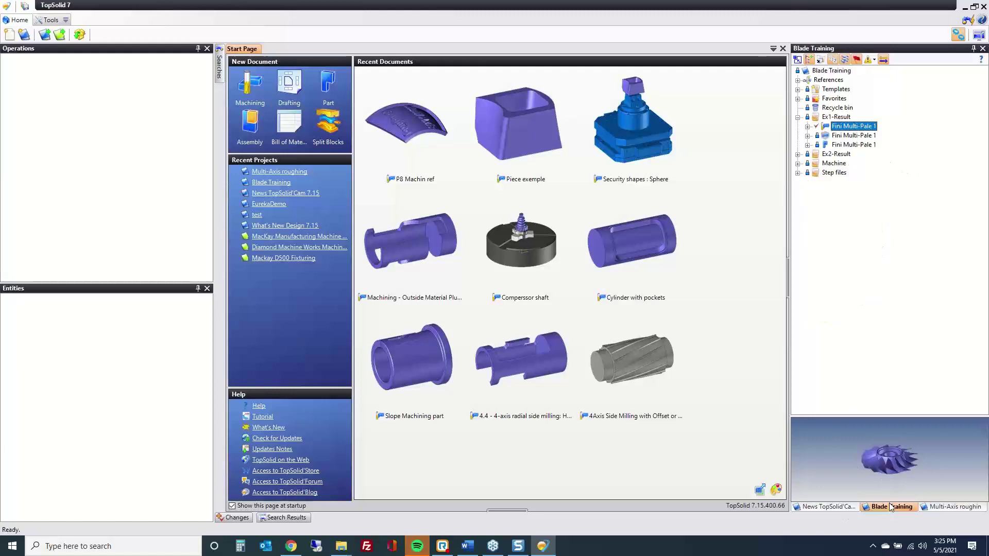
pyautogui.doubleClick(849, 130)
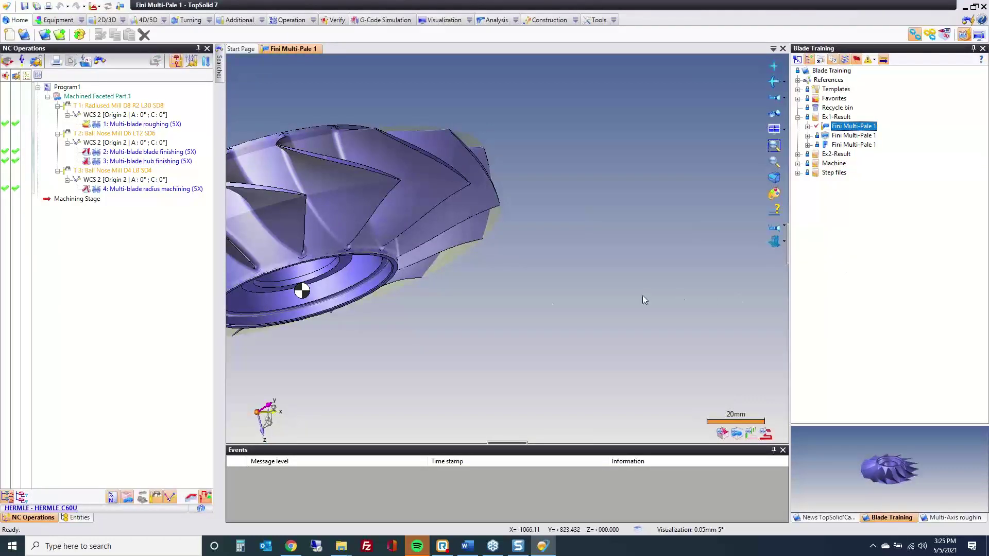
pyautogui.moveTo(495, 307); pyautogui.dragTo(519, 268, button='middle')
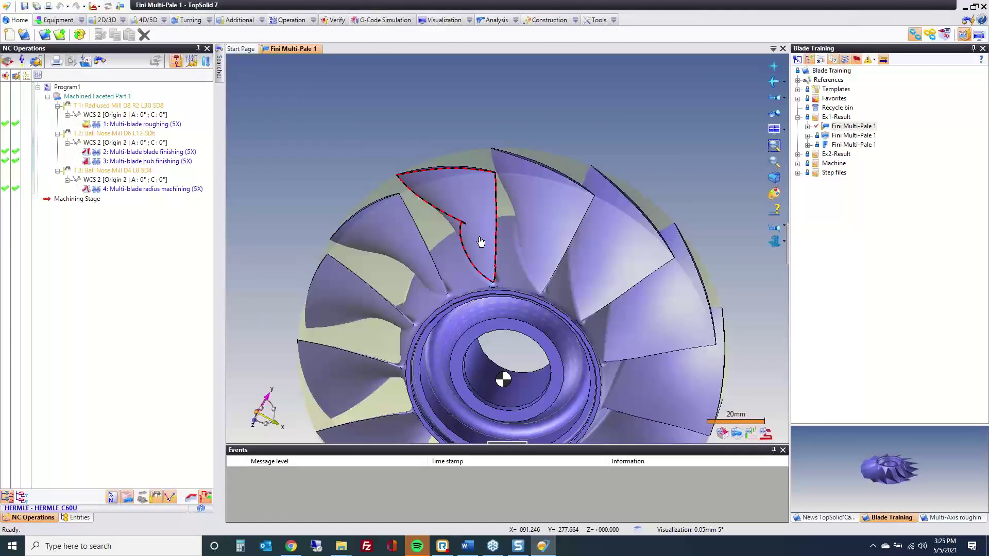
# - Review the available multi-blade machining operations: blade roughing, hub finishing, blade finishing and radius machining
pyautogui.moveTo(133, 126)
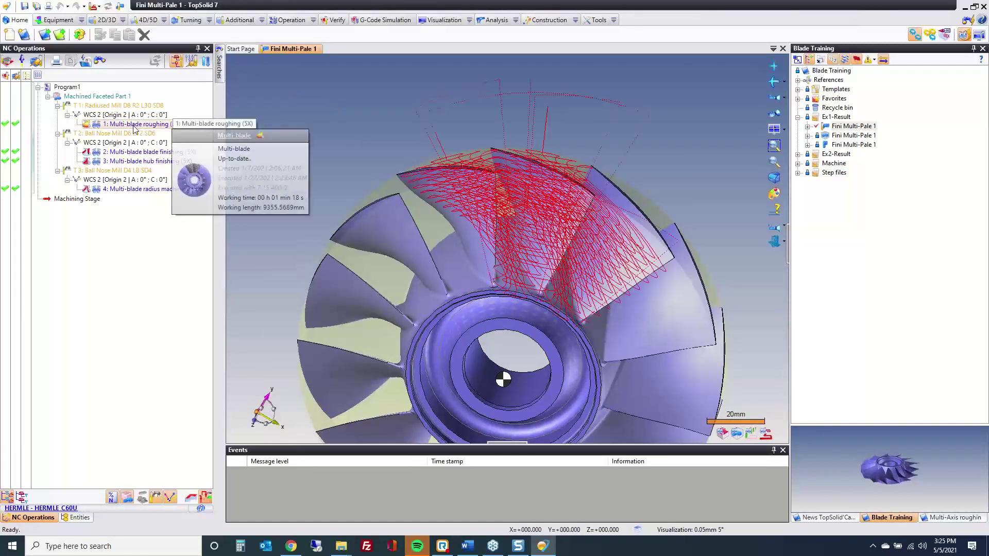
pyautogui.click(149, 20)
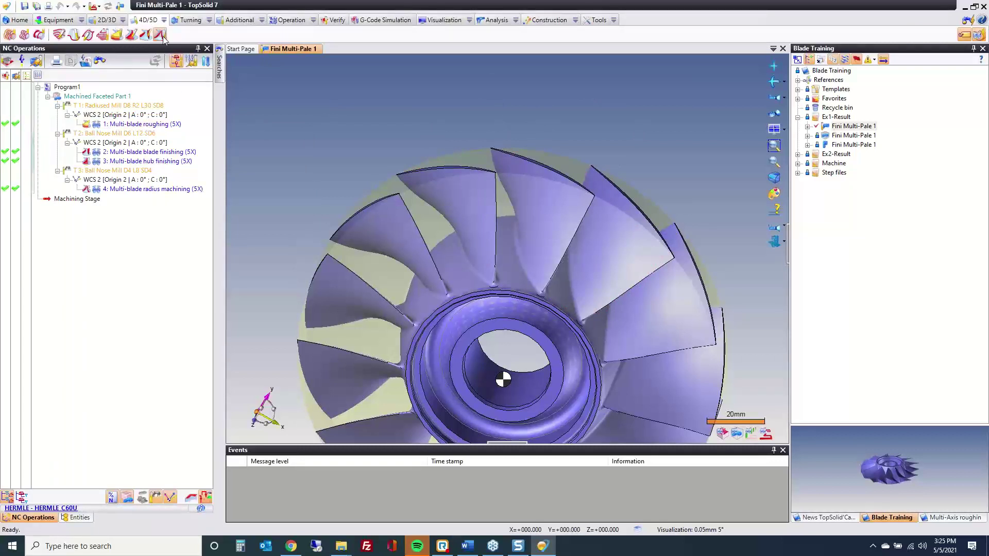
pyautogui.click(164, 20)
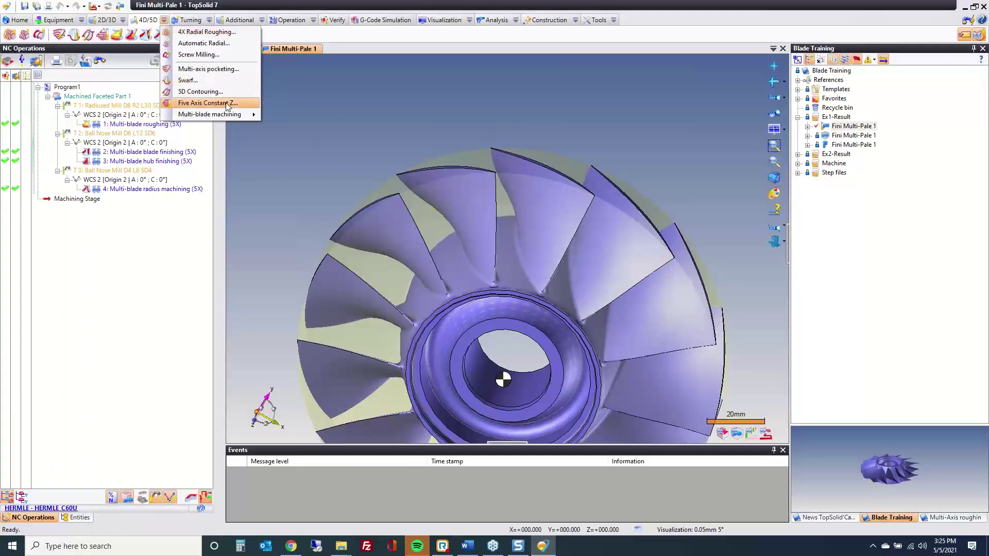
pyautogui.moveTo(226, 113)
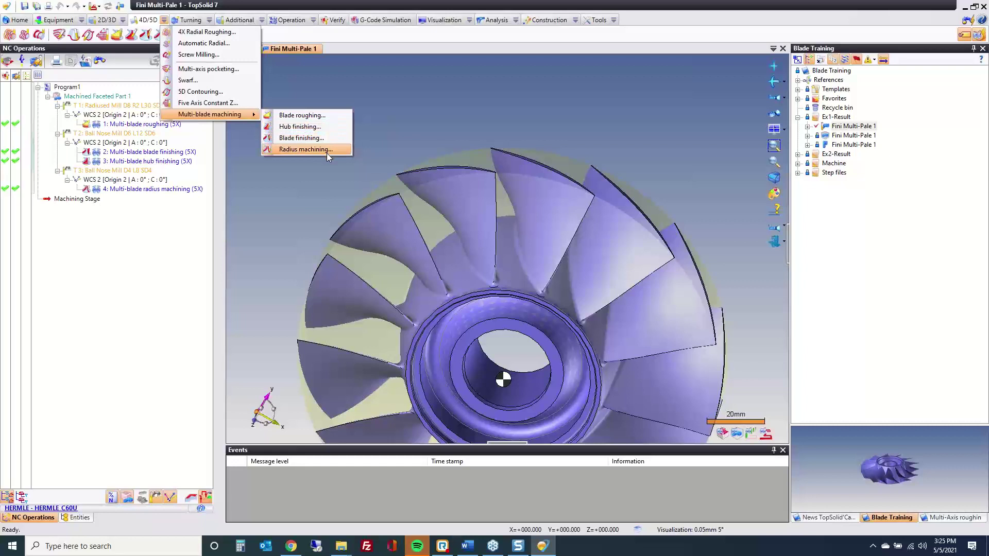
pyautogui.click(314, 170)
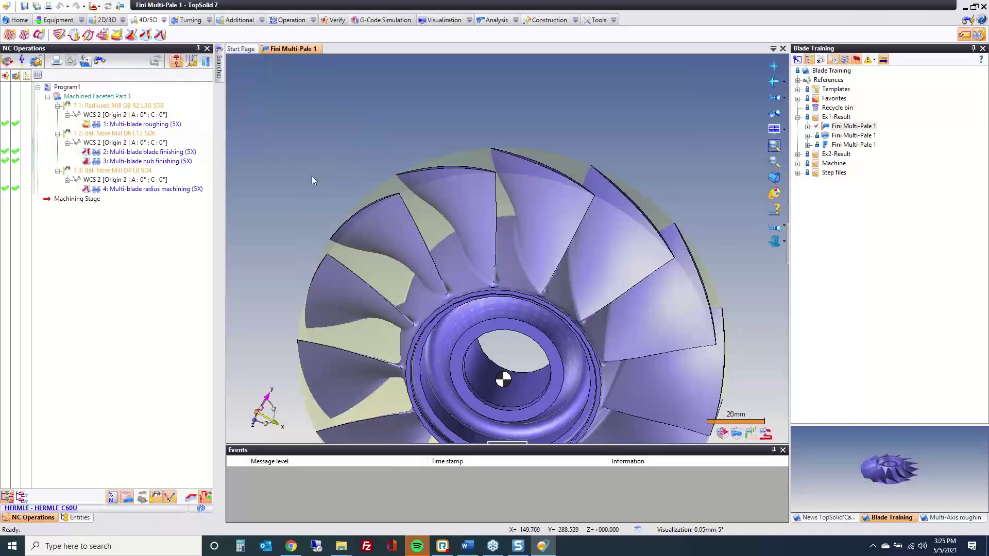
# - Display the Multi-blade roughing (5X) toolpath and examine its passes and links between the blades up close
pyautogui.click(129, 124)
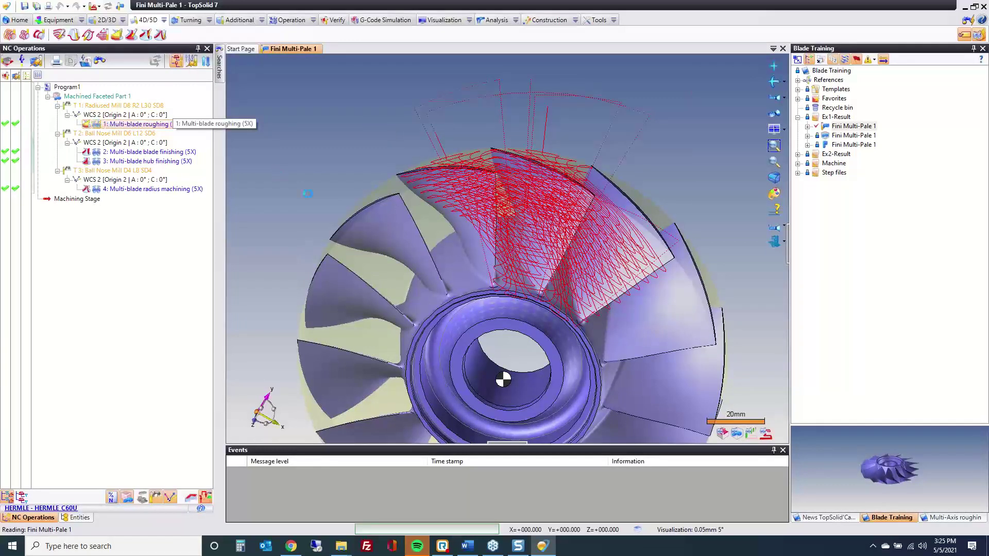
pyautogui.click(341, 168)
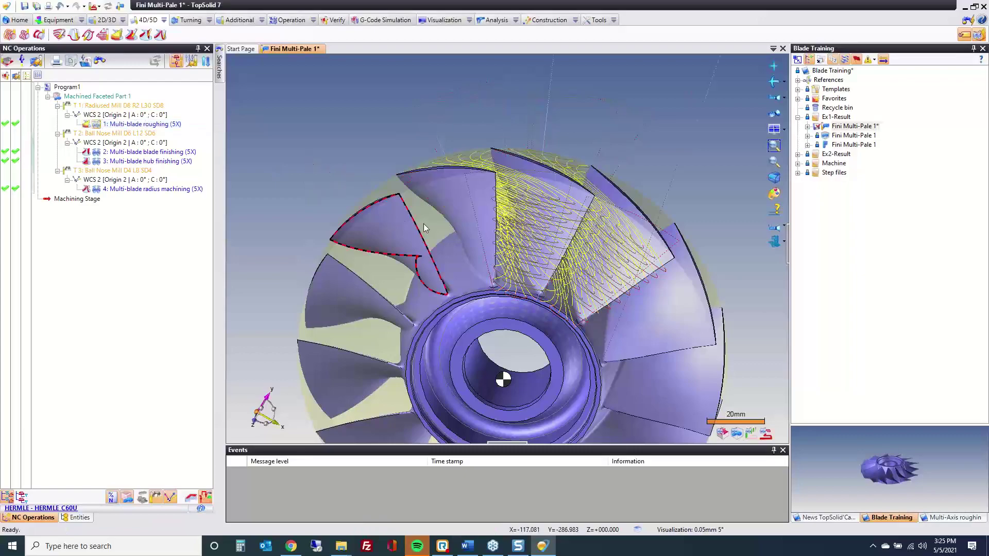
pyautogui.moveTo(423, 224); pyautogui.dragTo(494, 178, button='middle')
pyautogui.scroll(2, 493, 178)
pyautogui.scroll(5, 494, 178)
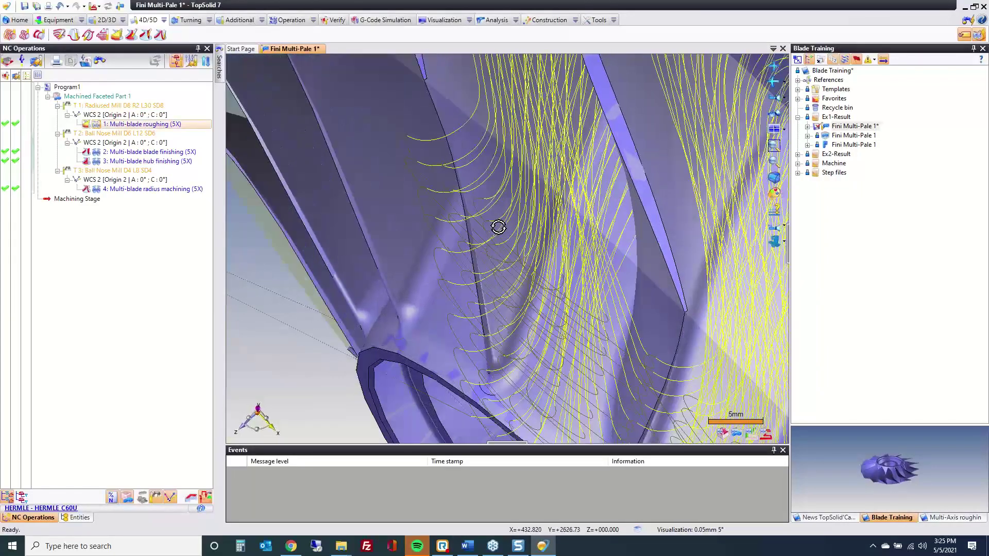
pyautogui.scroll(8, 408, 143)
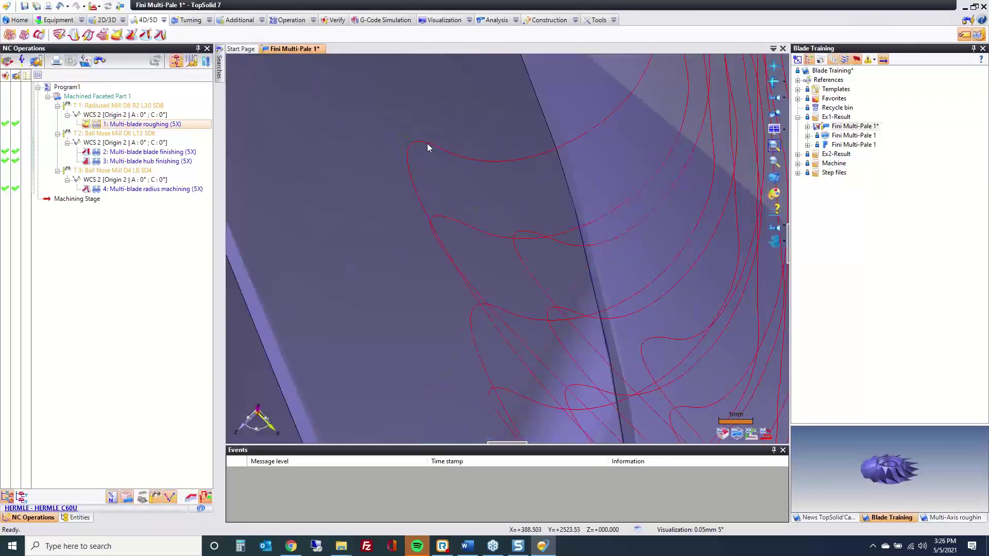
pyautogui.scroll(-10, 427, 148)
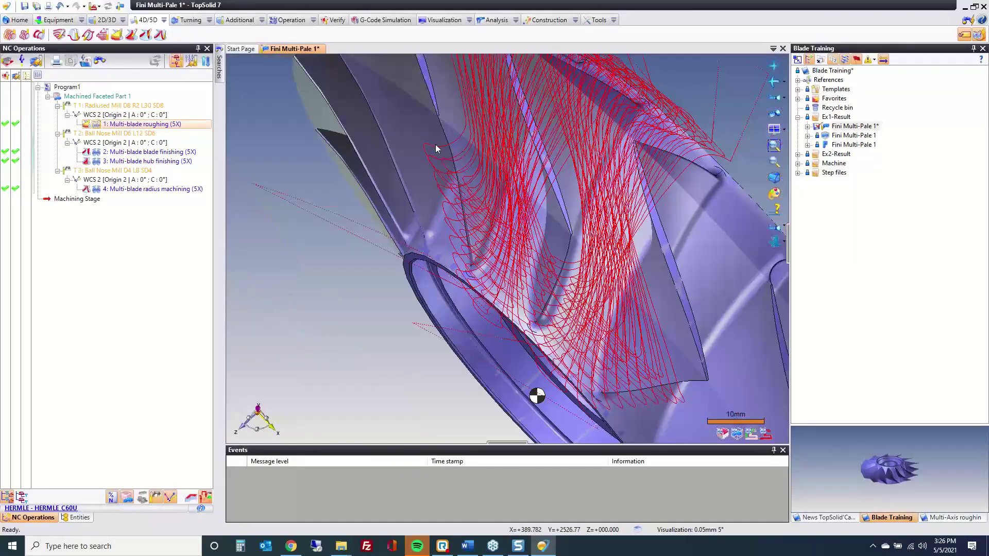
pyautogui.moveTo(434, 149)
pyautogui.mouseDown(button='middle')
pyautogui.moveTo(442, 128)
pyautogui.moveTo(408, 139)
pyautogui.moveTo(451, 127)
pyautogui.moveTo(441, 247)
pyautogui.moveTo(376, 227)
pyautogui.mouseUp(button='middle')
pyautogui.scroll(-3, 440, 247)
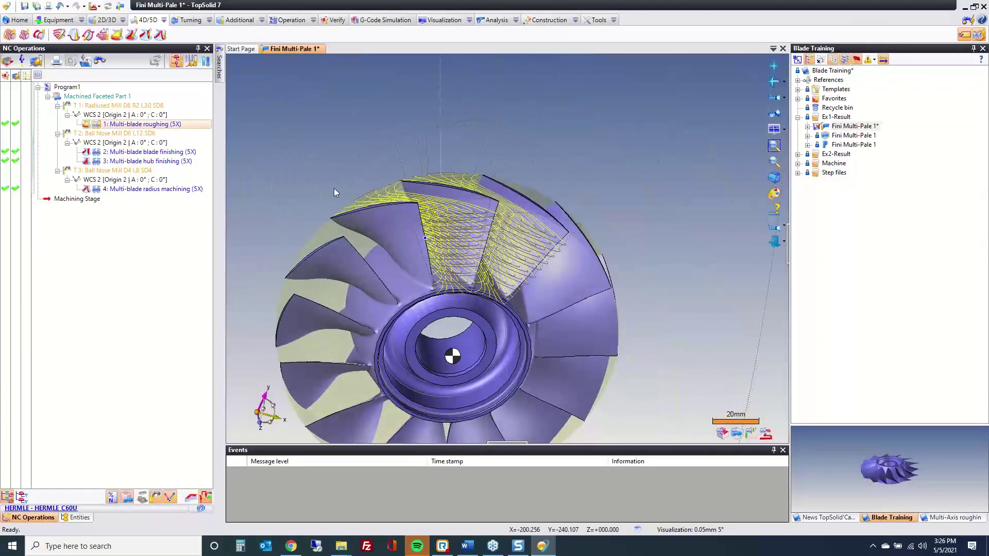
# - Simulate the multi-blade roughing operation with the full machine displayed and watch the tool cut between the blades
pyautogui.doubleClick(88, 125)
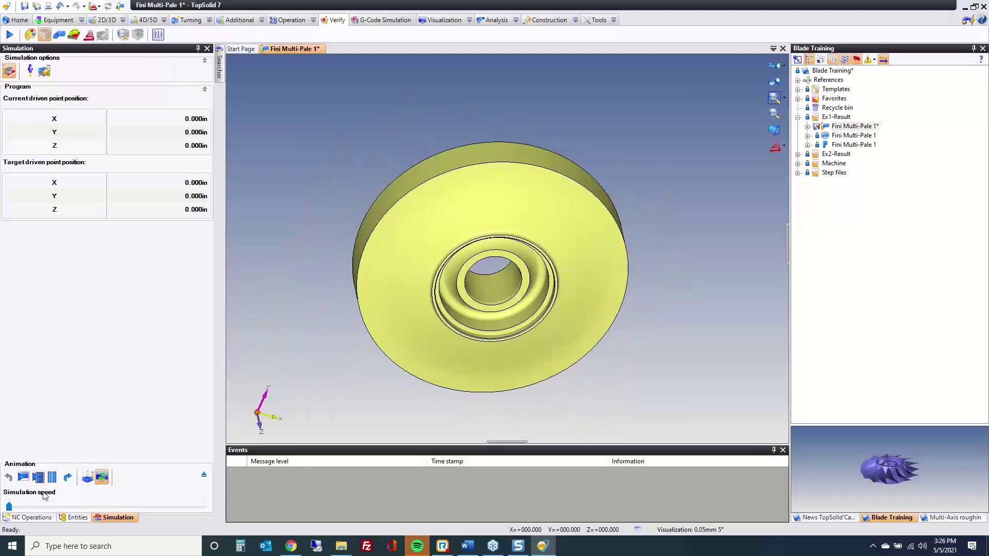
pyautogui.click(30, 70)
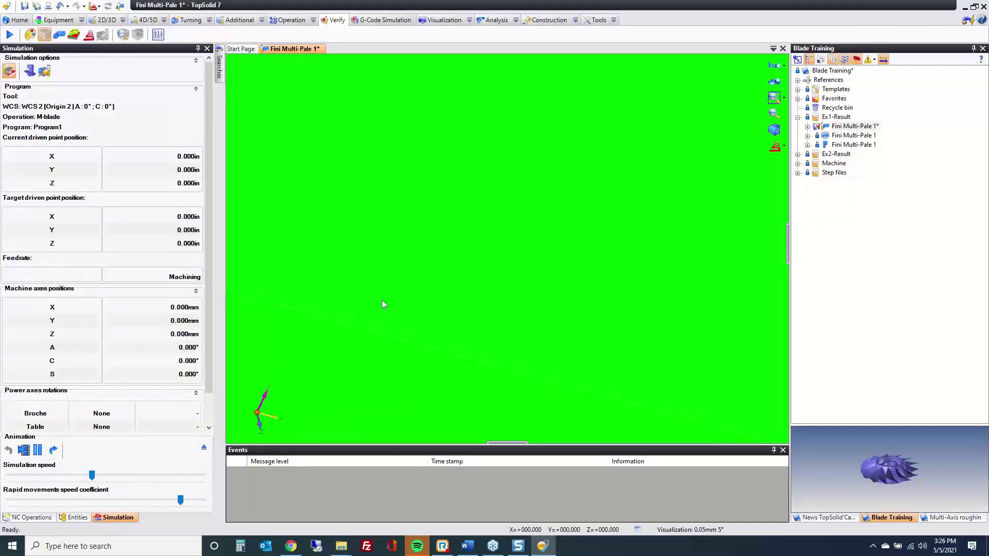
pyautogui.scroll(-5, 382, 299)
pyautogui.moveTo(400, 264); pyautogui.dragTo(451, 313, button='middle')
pyautogui.moveTo(463, 318); pyautogui.dragTo(496, 278, button='middle')
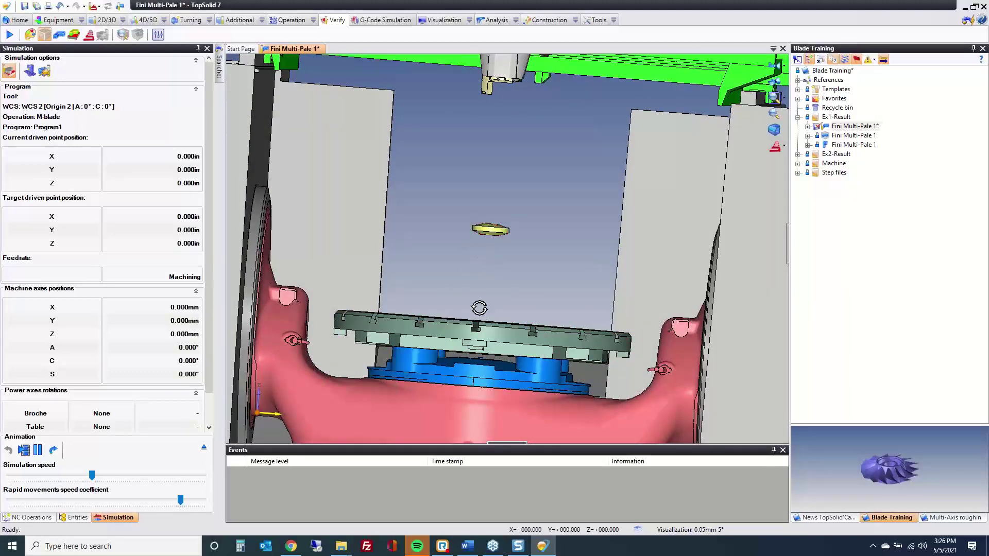
pyautogui.moveTo(479, 308); pyautogui.dragTo(485, 330, button='middle')
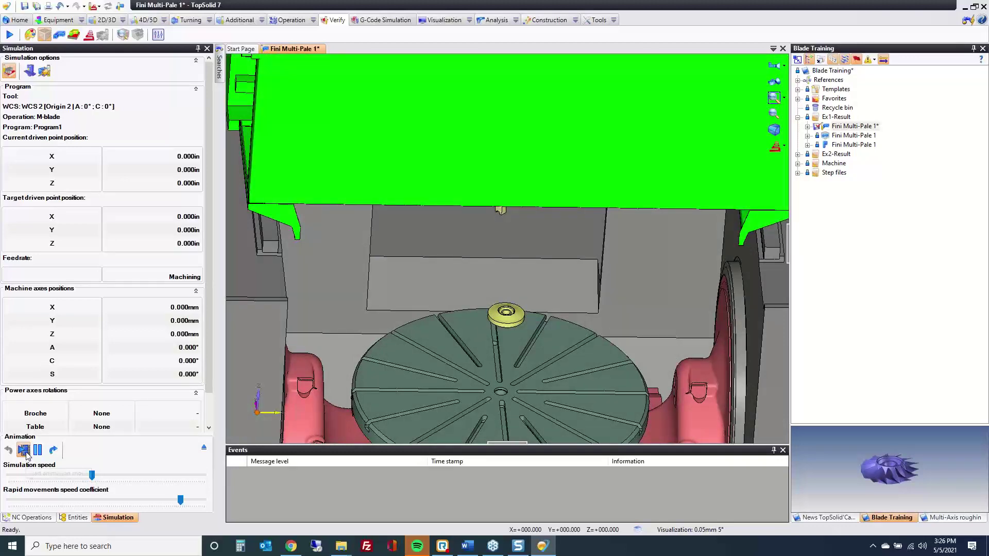
pyautogui.click(24, 450)
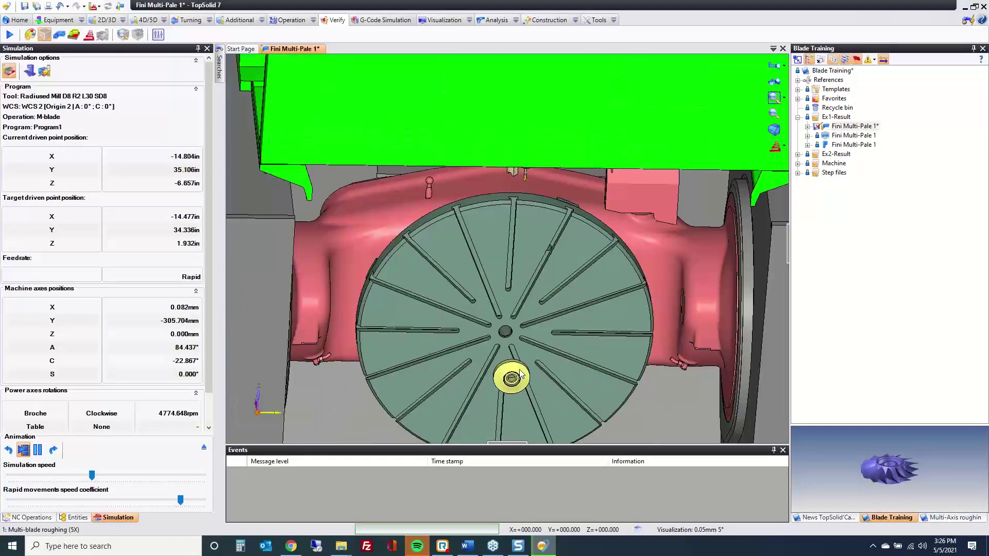
pyautogui.scroll(5, 518, 370)
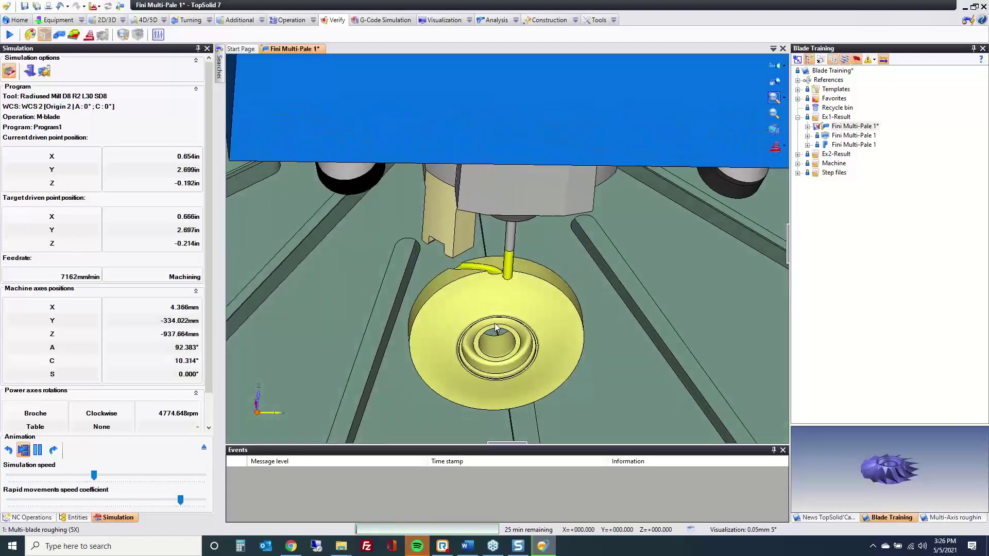
pyautogui.scroll(3, 494, 323)
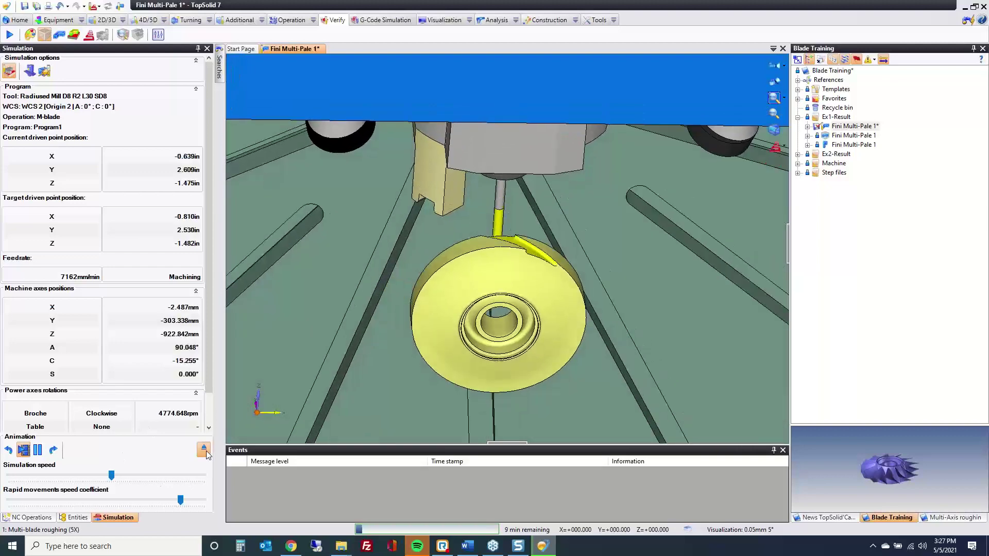
# - Reset the simulation and replay the multi-blade roughing material removal without the machine
pyautogui.click(9, 451)
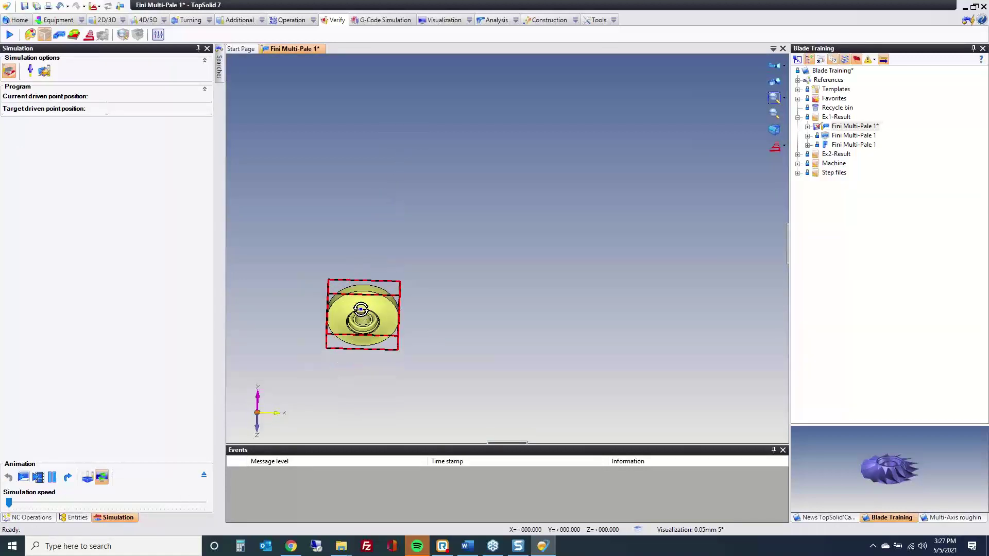
pyautogui.click(87, 479)
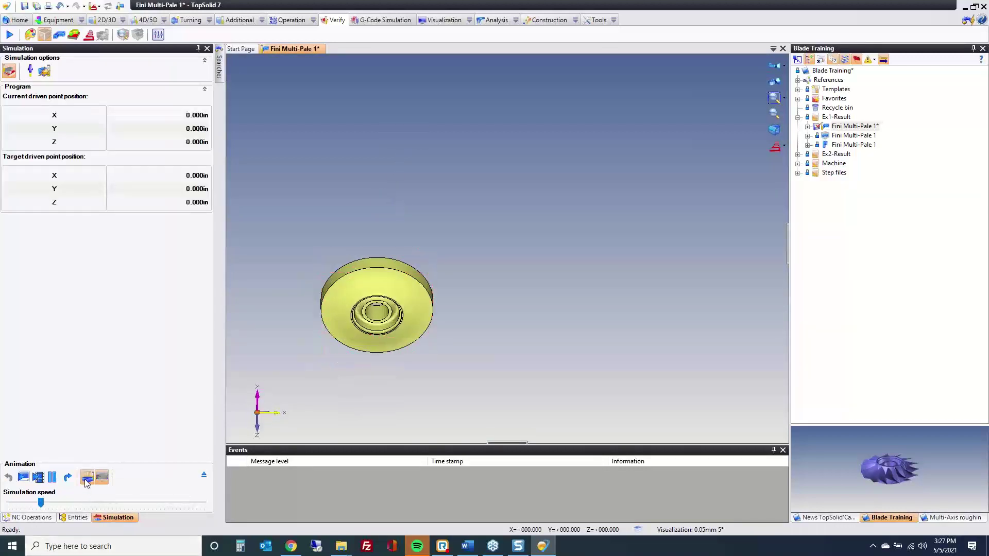
pyautogui.click(37, 477)
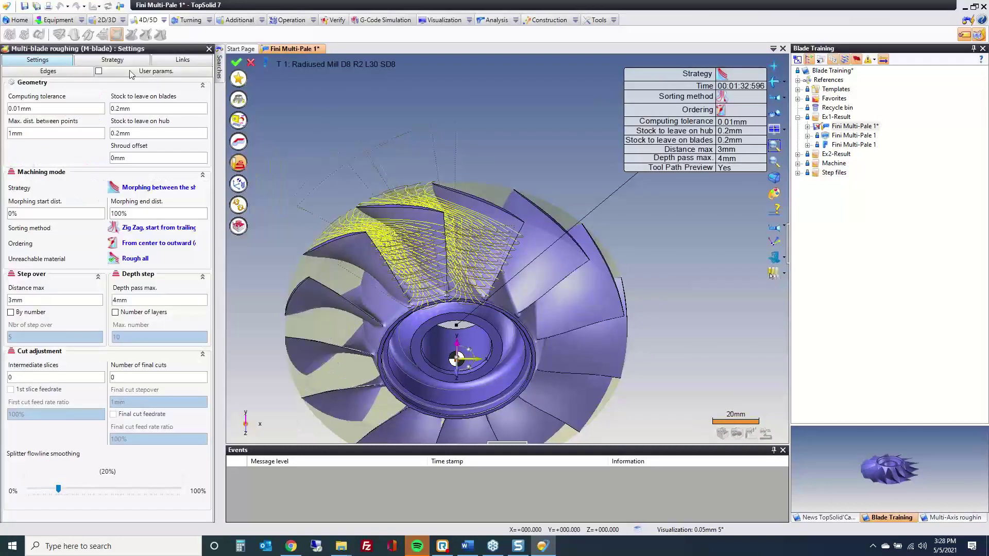
# - Review the multi-blade roughing operation's machining mode, step over and depth settings, along with its sectors to machine
pyautogui.click(101, 62)
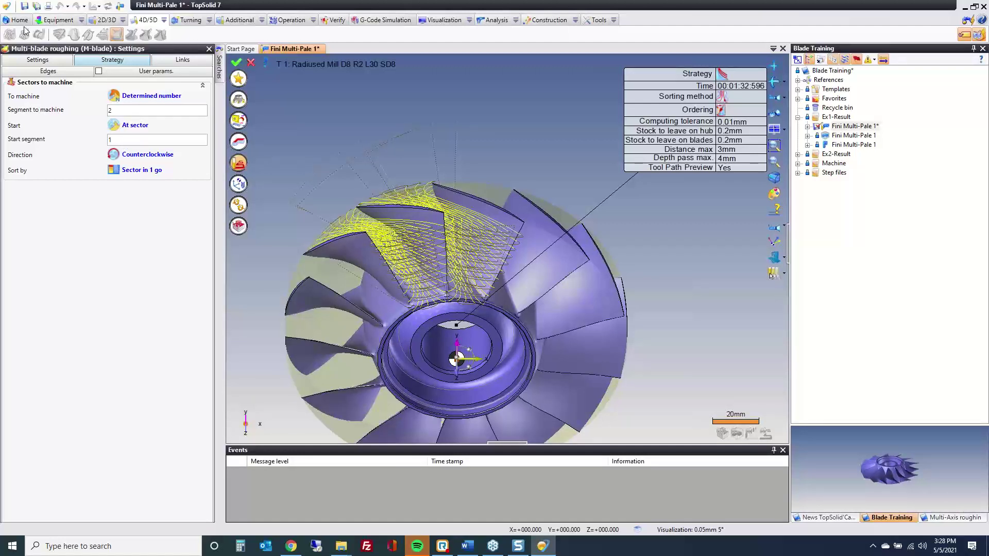
pyautogui.click(56, 65)
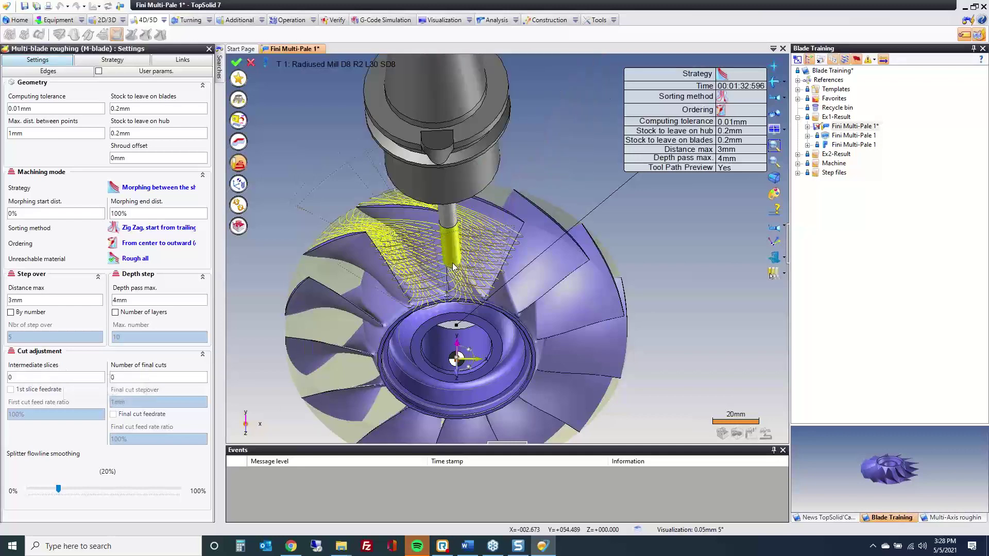
pyautogui.moveTo(422, 244); pyautogui.dragTo(435, 203, button='middle')
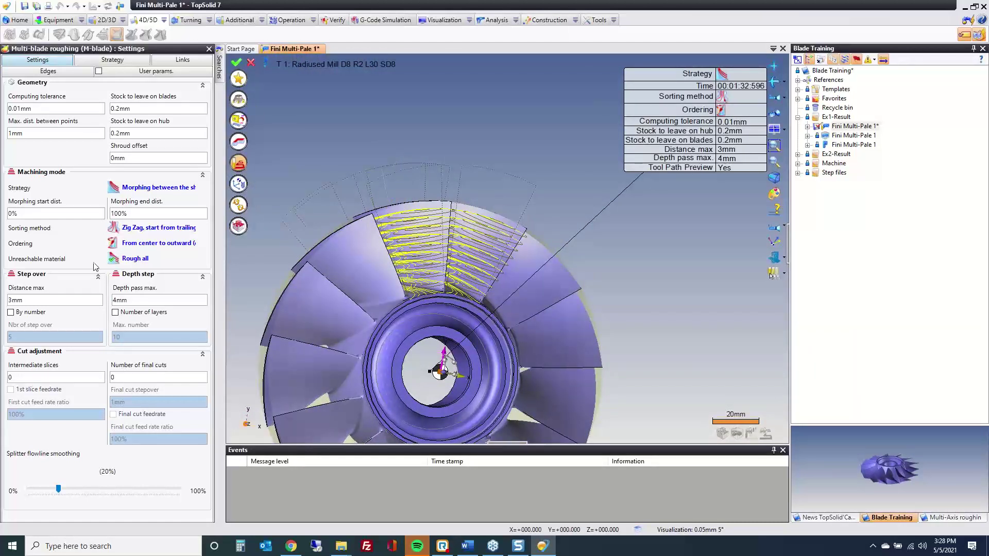
pyautogui.click(120, 61)
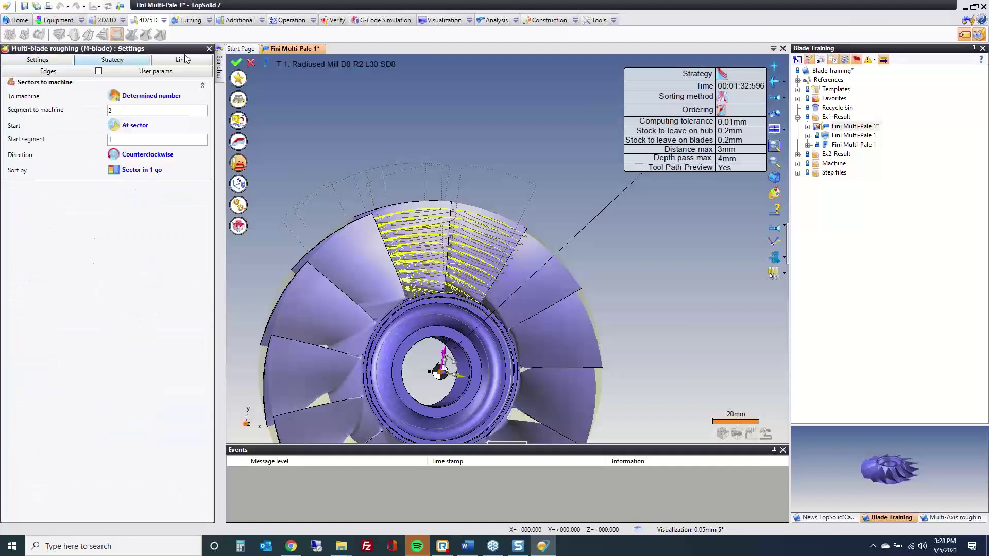
# - Review the layers link types available without automatic links between slices, then validate the roughing operation with automatic links kept
pyautogui.click(183, 60)
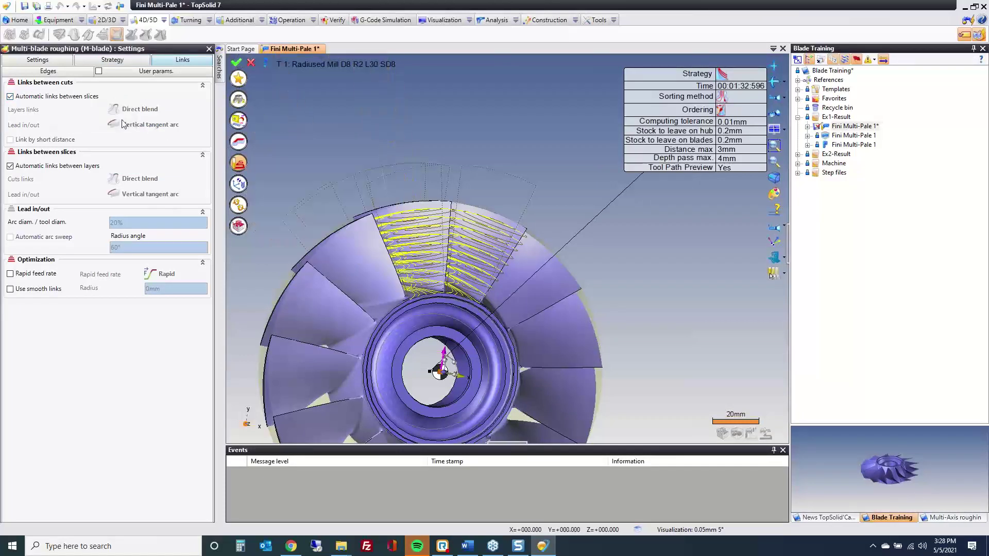
pyautogui.click(44, 97)
pyautogui.click(141, 110)
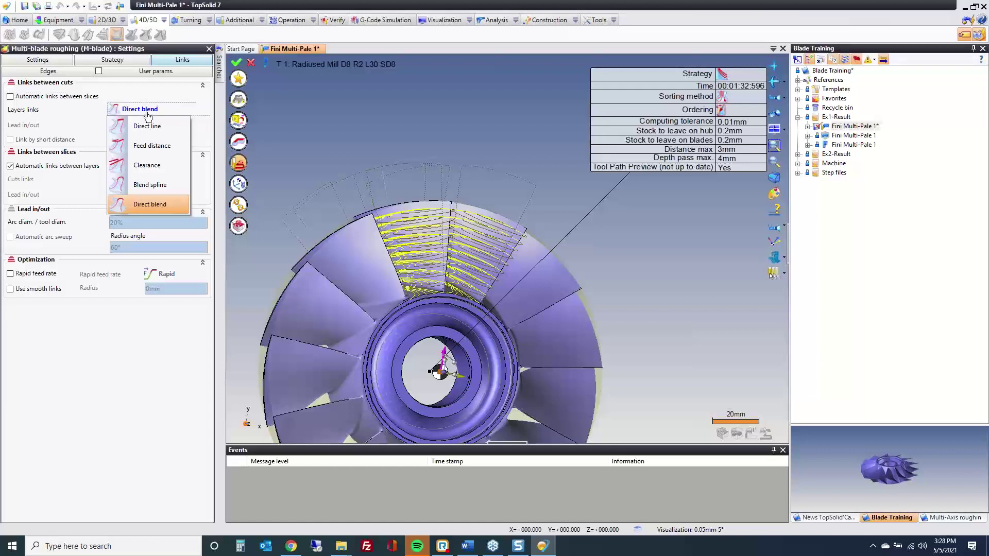
pyautogui.click(148, 110)
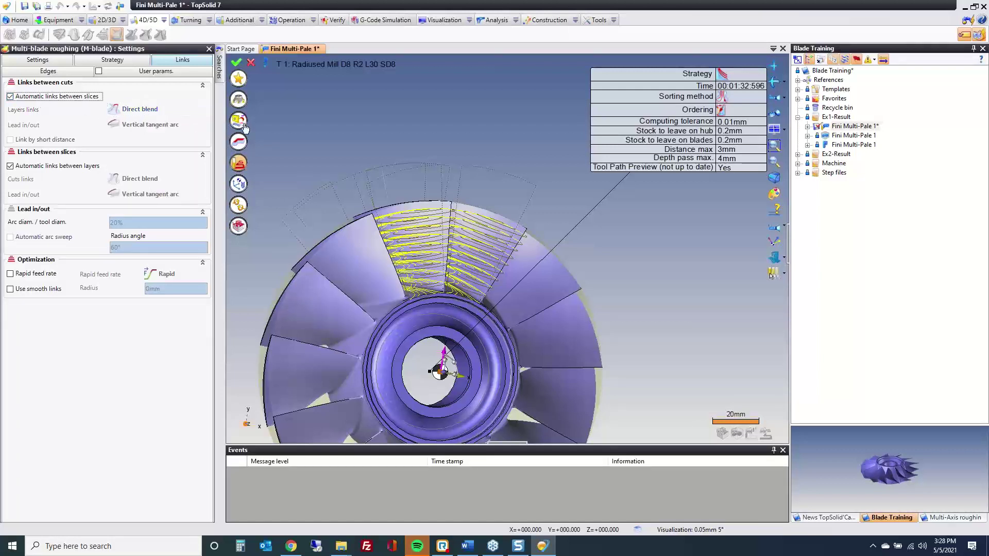
pyautogui.click(236, 62)
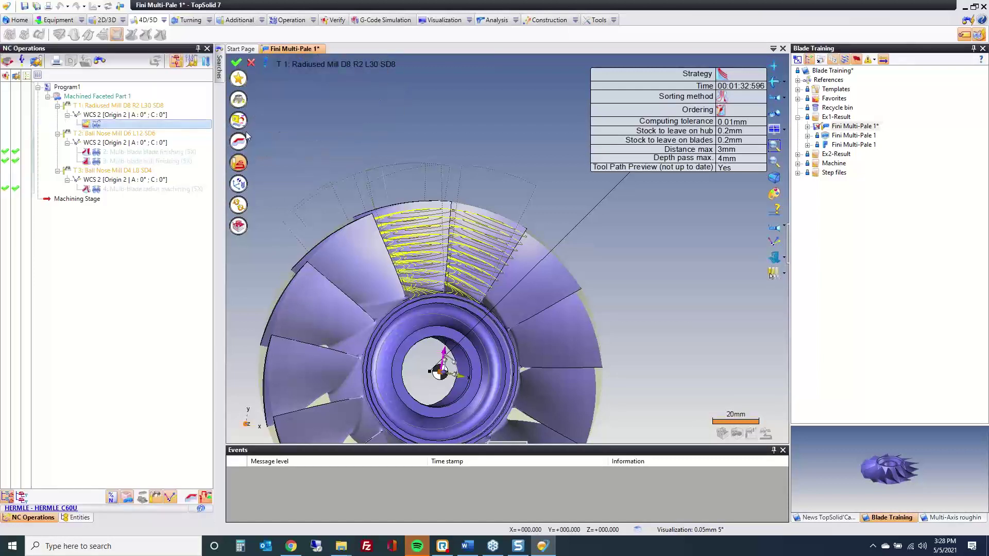
# - Select the multi-blade blade finishing operation and refresh the NC operations list by leaving and re-entering the document and CAM context
pyautogui.click(134, 151)
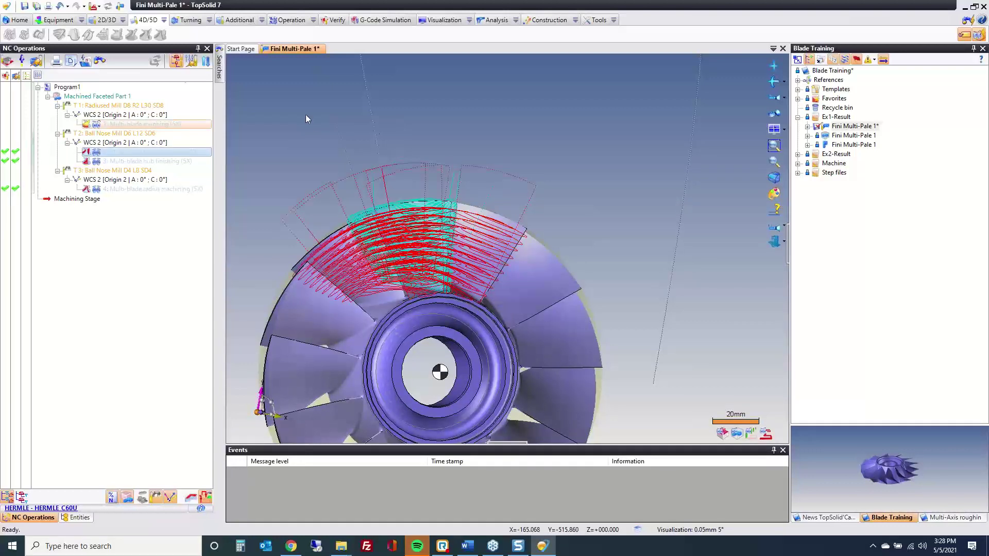
pyautogui.click(240, 79)
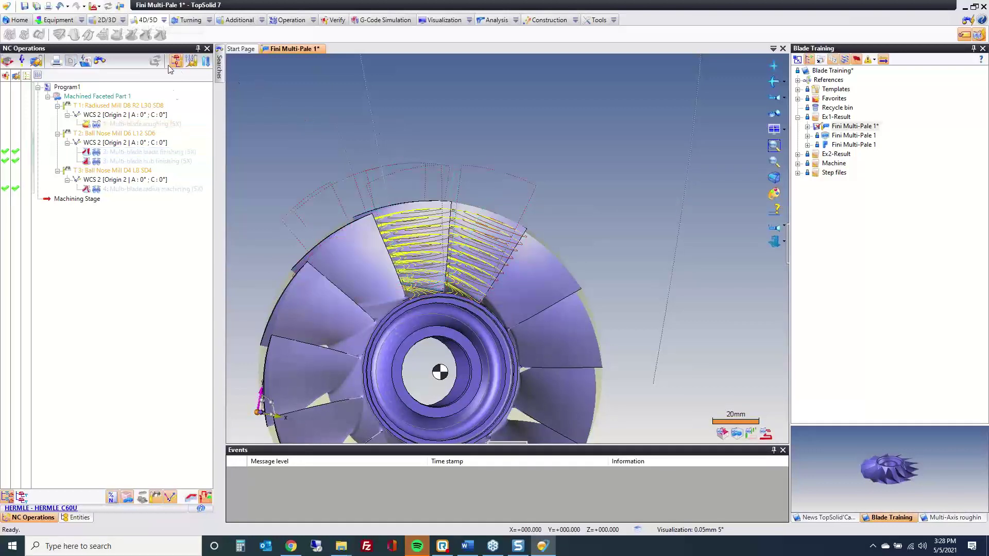
pyautogui.click(132, 153)
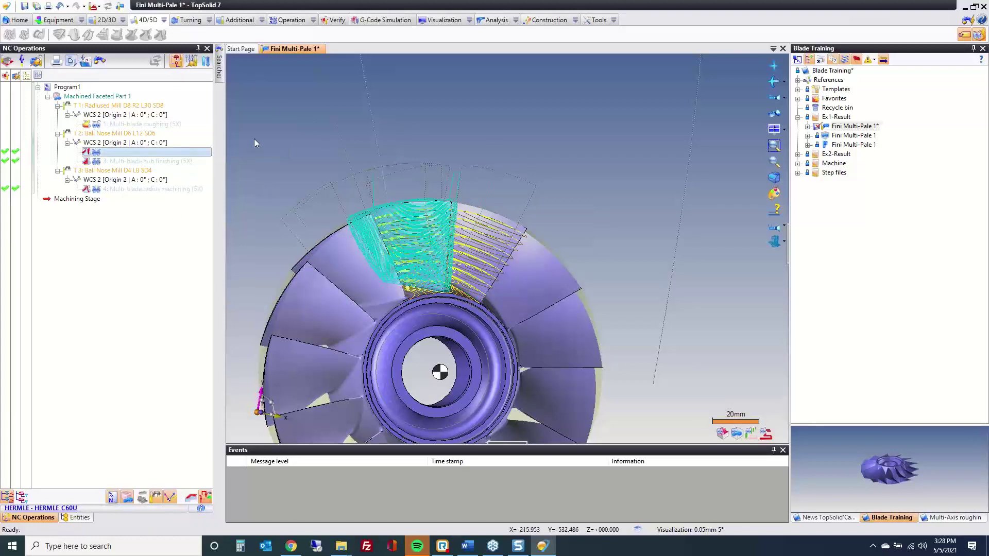
pyautogui.click(248, 50)
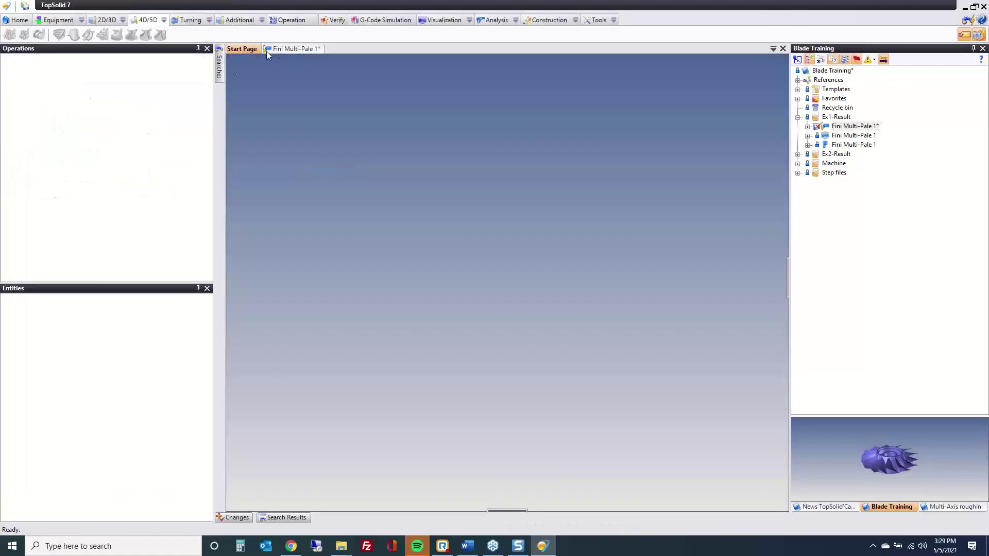
pyautogui.click(279, 49)
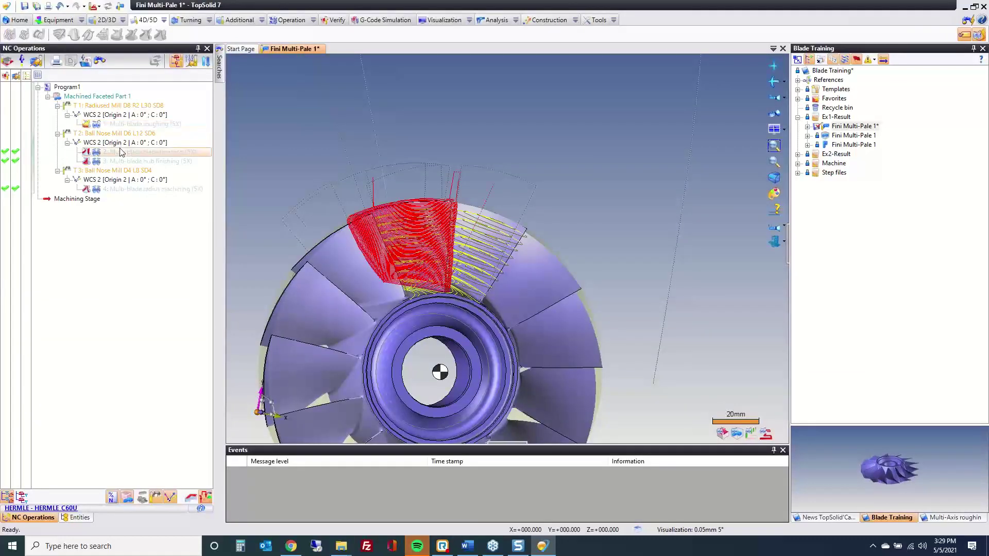
pyautogui.click(120, 6)
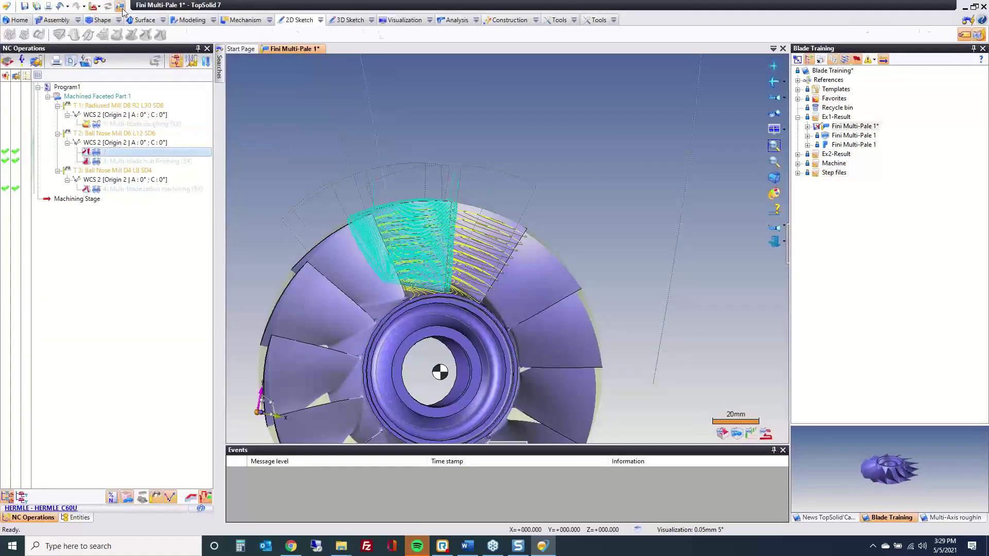
pyautogui.click(120, 6)
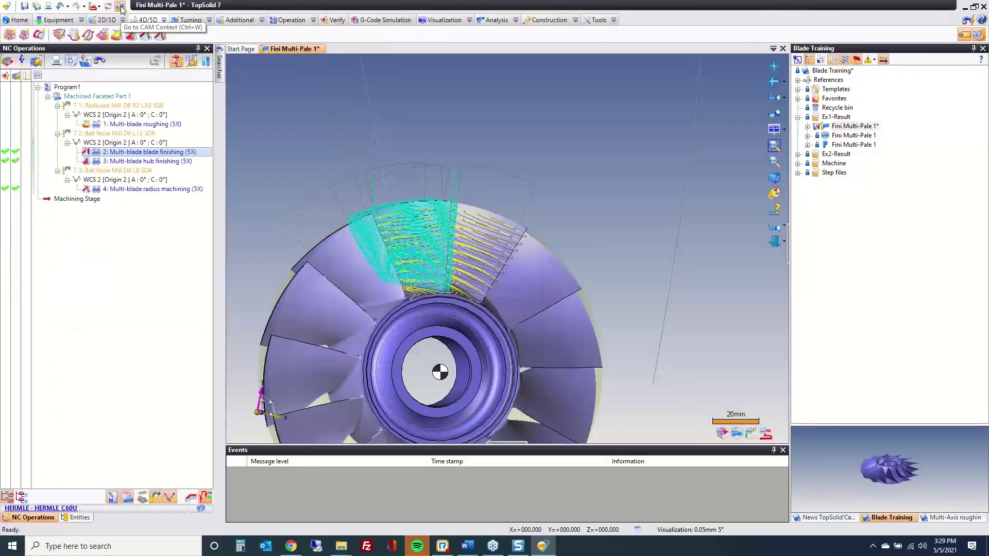
# - Open the multi-blade blade finishing operation and examine its hub, blade and shroud faces and the ball nose mill along the toolpath
pyautogui.doubleClick(125, 153)
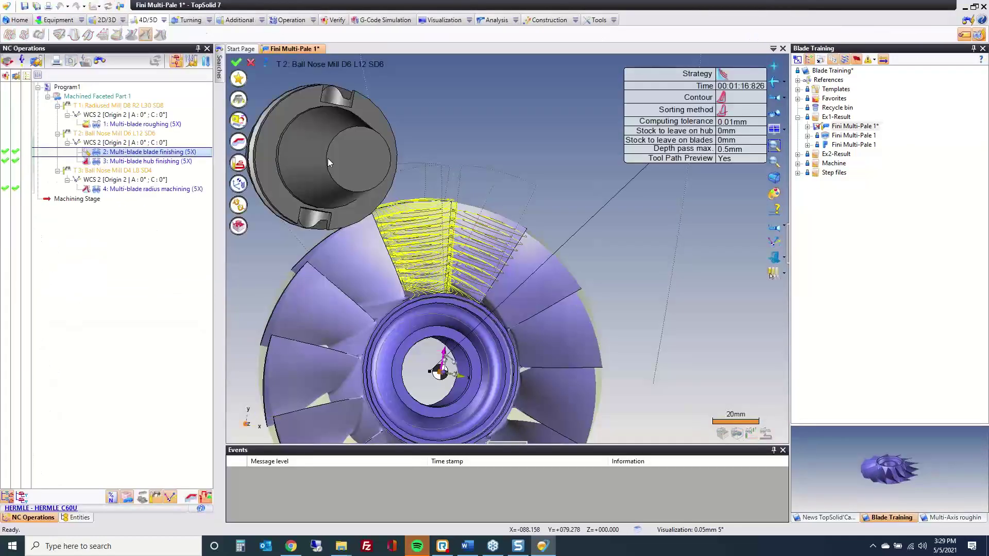
pyautogui.moveTo(328, 159); pyautogui.dragTo(376, 227, button='middle')
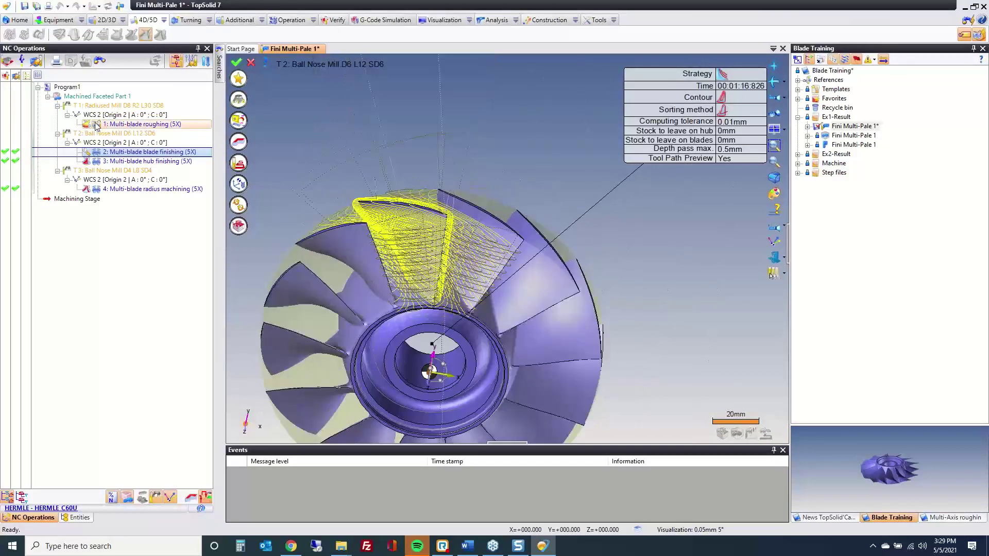
pyautogui.click(96, 126)
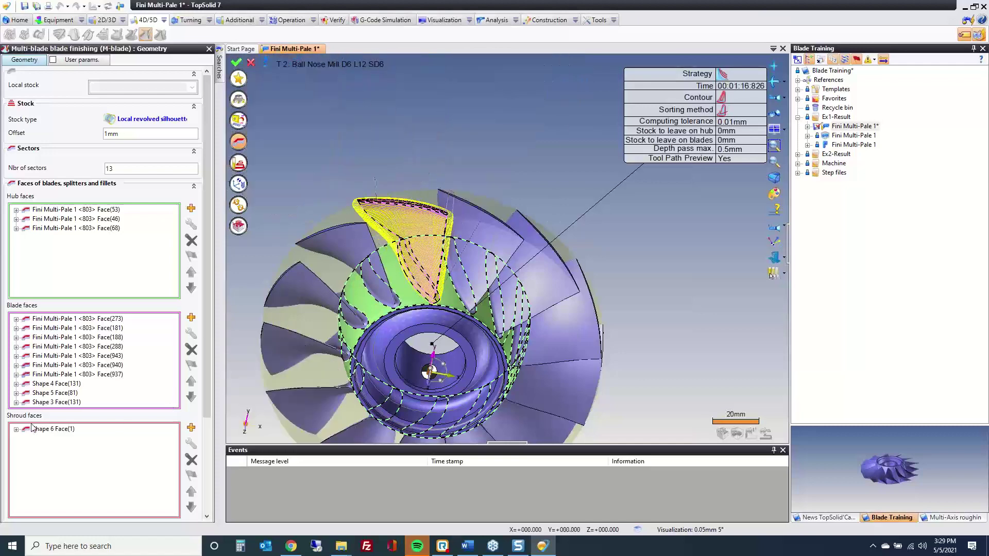
pyautogui.scroll(10, 402, 201)
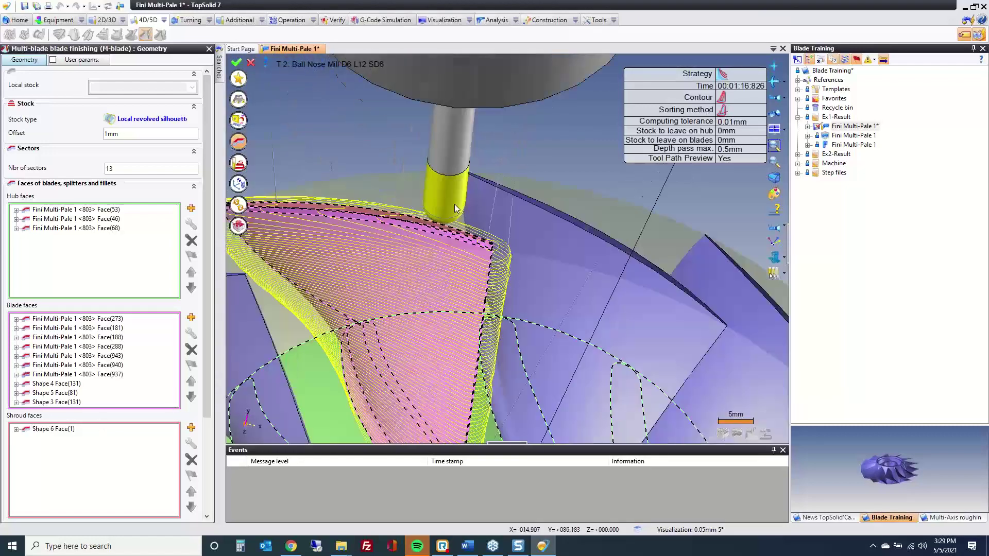
pyautogui.scroll(3, 375, 293)
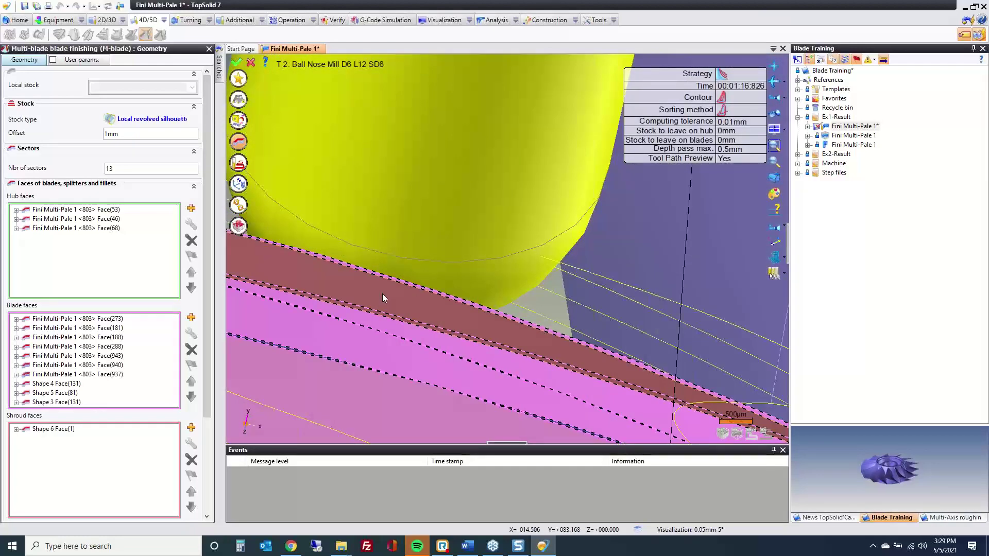
pyautogui.scroll(-13, 382, 293)
pyautogui.scroll(-3, 382, 294)
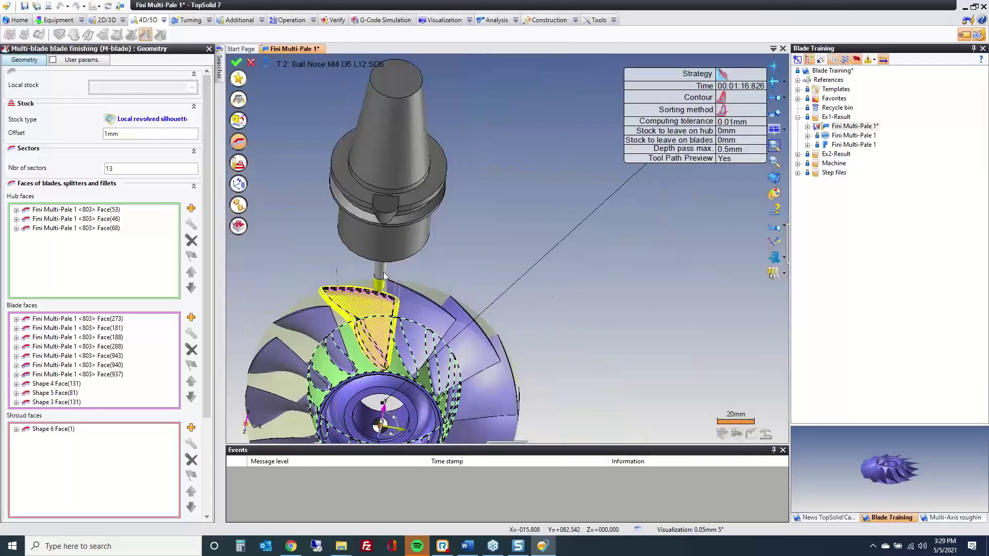
pyautogui.moveTo(382, 294); pyautogui.dragTo(402, 223, button='middle')
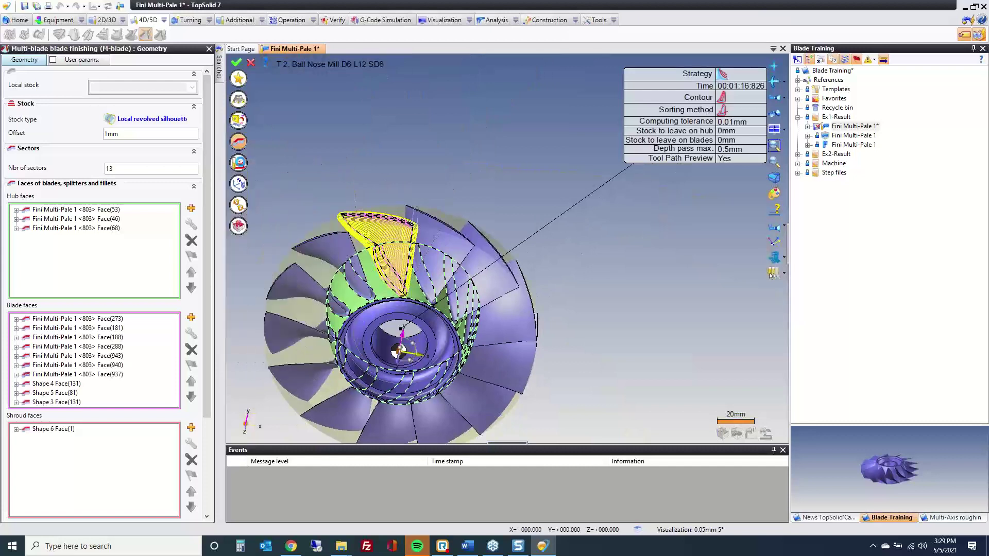
# - Review the blade finishing settings, including strategy types, sectors to machine, links and edges, and validate the operation with the strategy kept
pyautogui.click(238, 163)
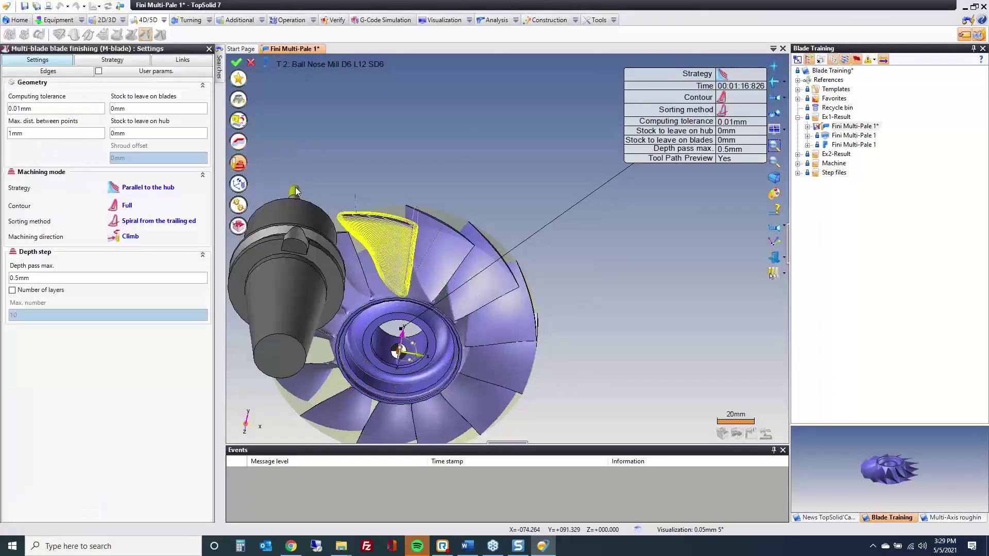
pyautogui.moveTo(295, 191); pyautogui.dragTo(448, 259, button='middle')
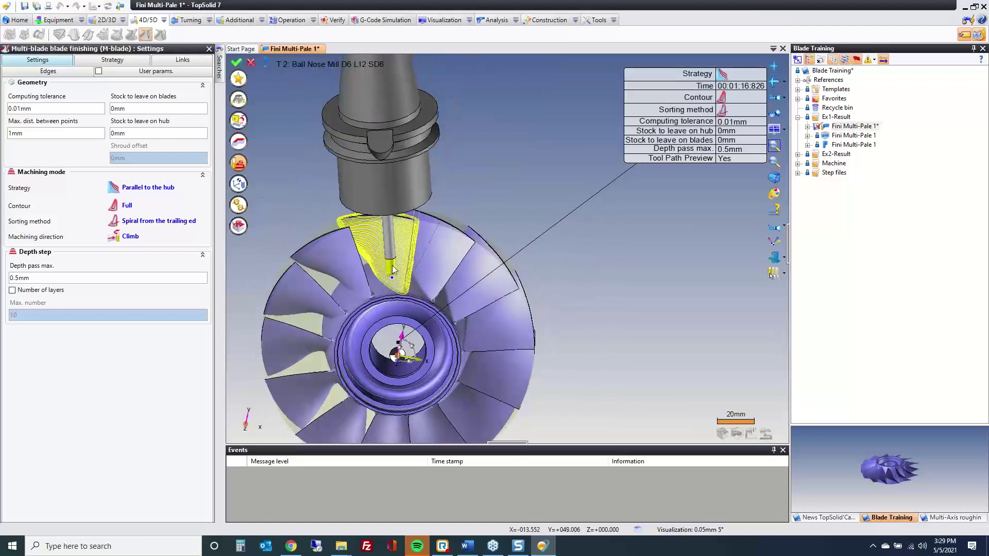
pyautogui.click(141, 189)
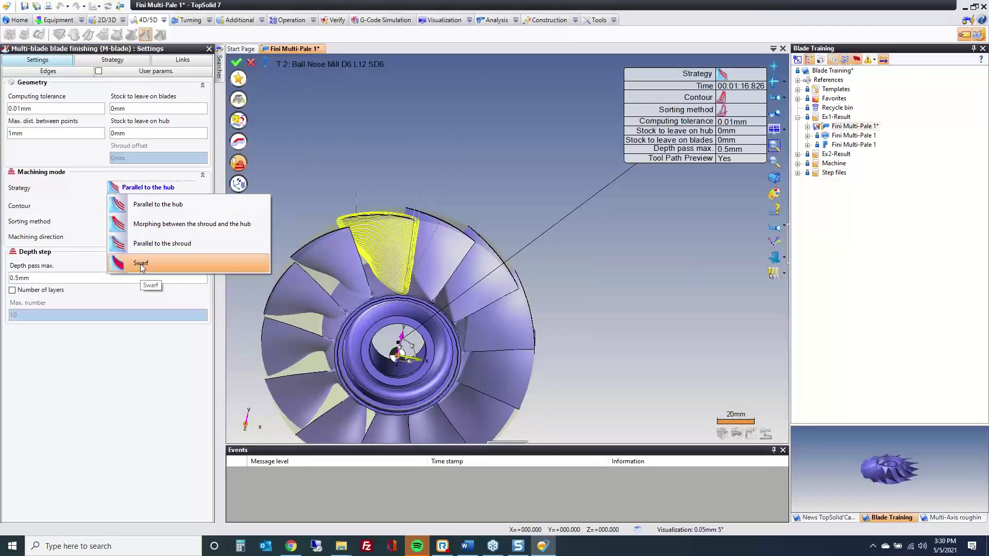
pyautogui.click(348, 111)
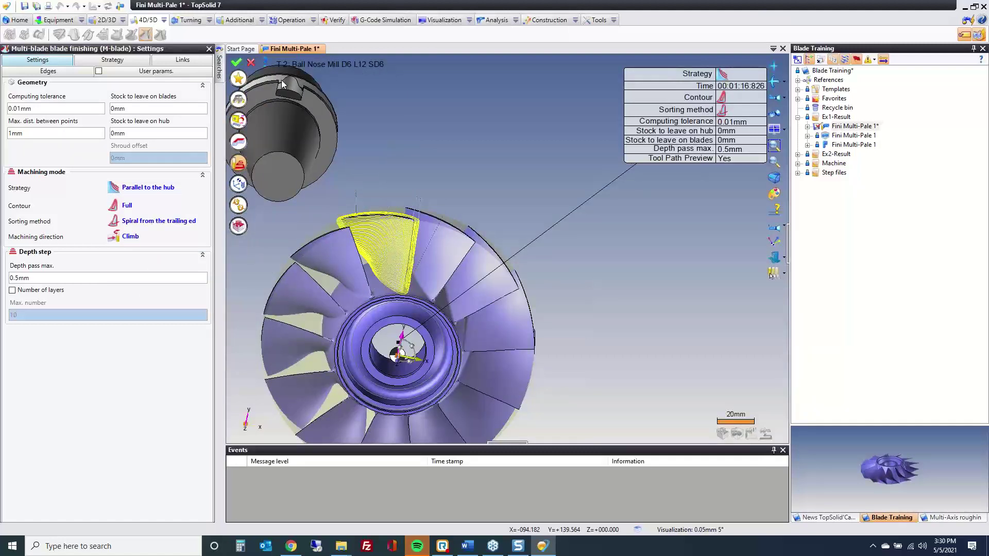
pyautogui.click(114, 60)
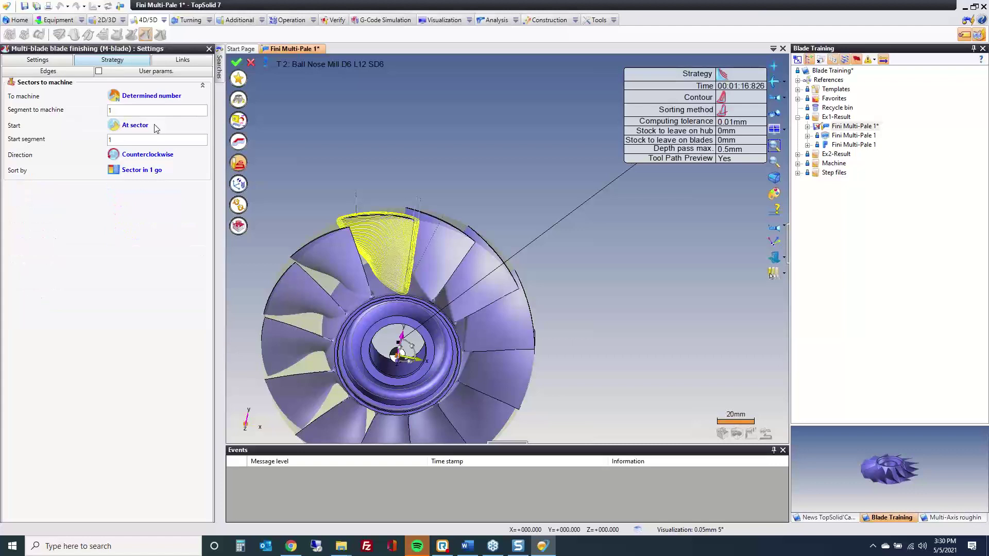
pyautogui.click(185, 61)
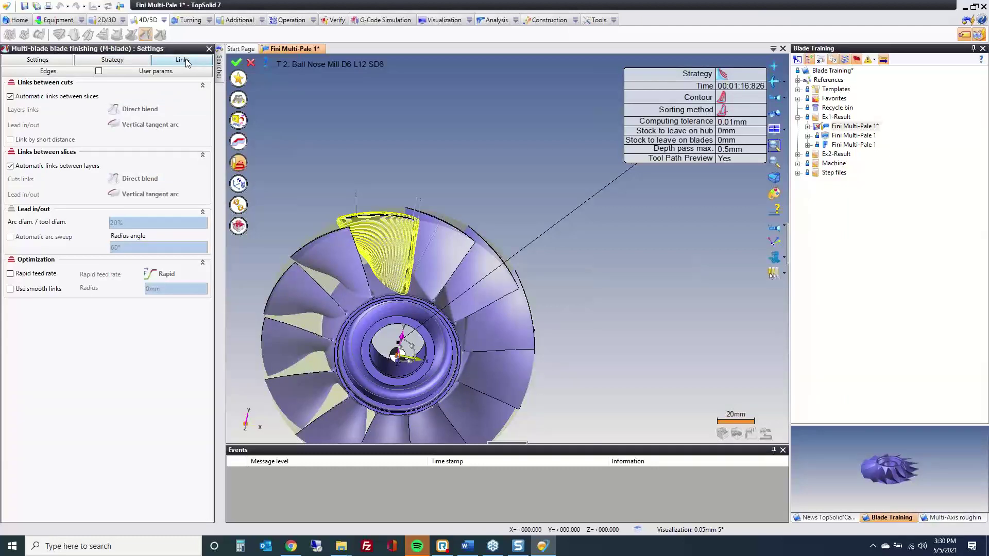
pyautogui.click(64, 72)
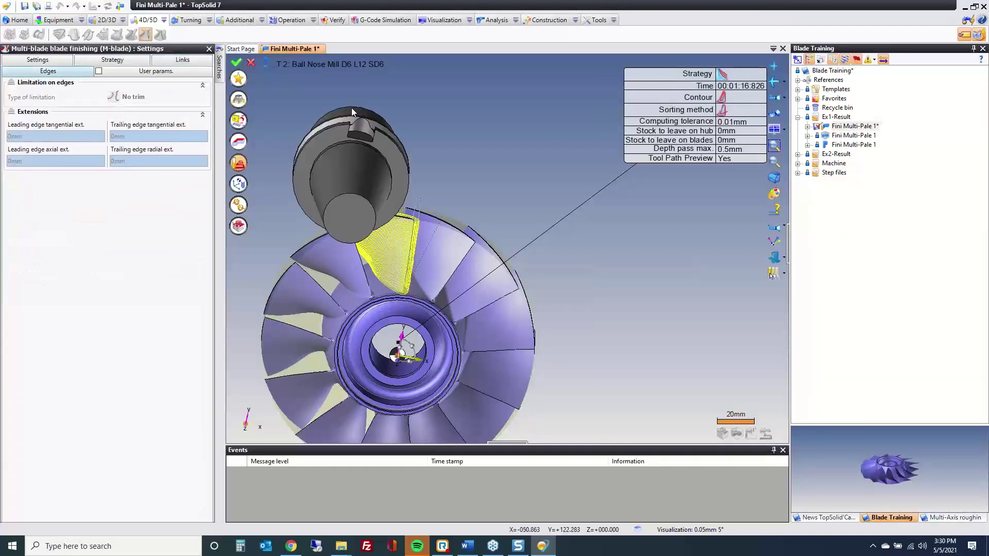
pyautogui.click(236, 62)
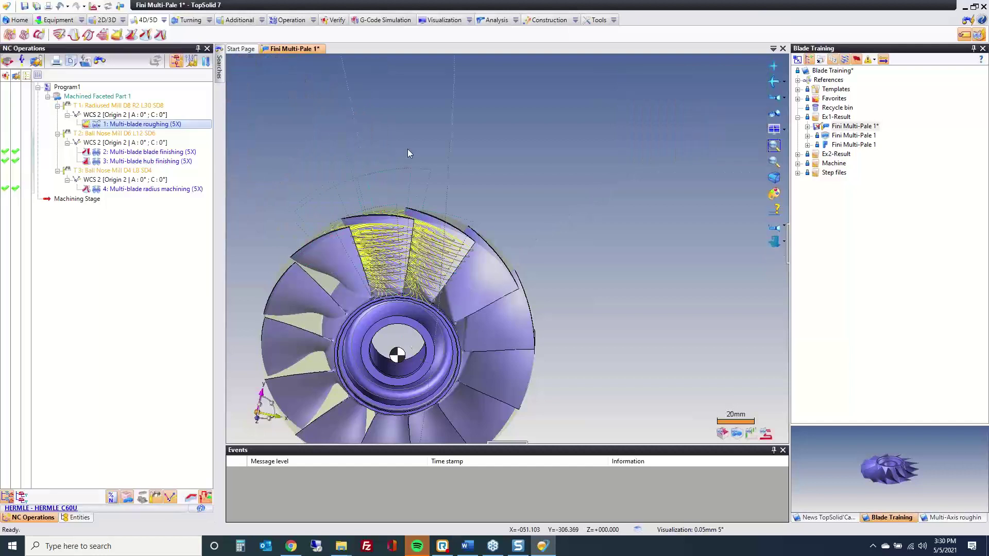
# - Simulate the multi-blade blade finishing operation, advance it partway through the toolpath, and exit the simulation
pyautogui.click(121, 155)
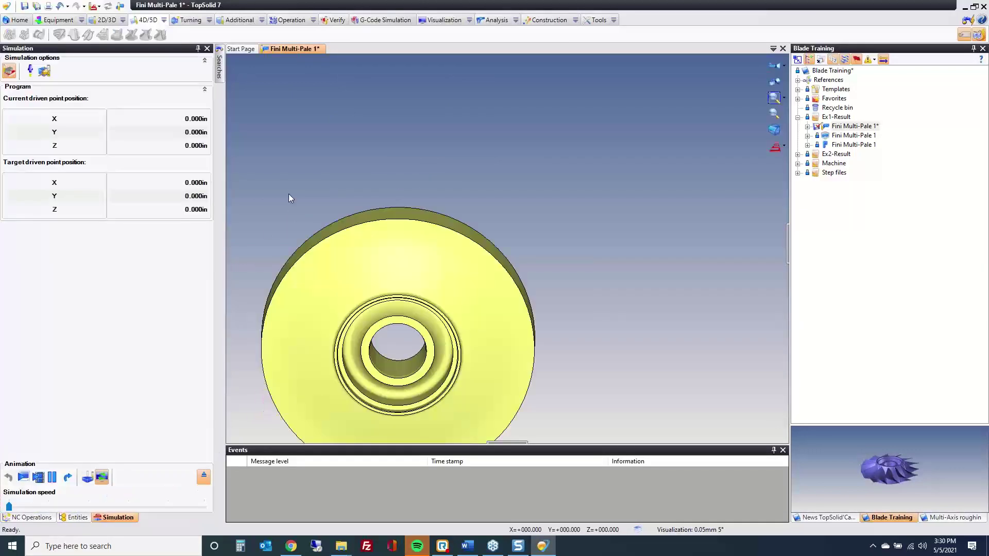
pyautogui.click(203, 477)
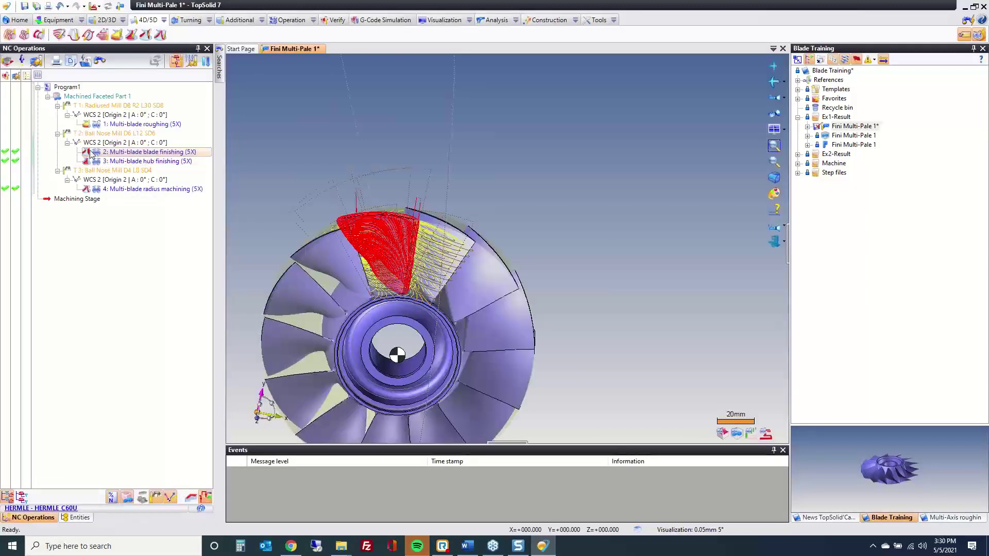
pyautogui.click(96, 125)
pyautogui.click(87, 152)
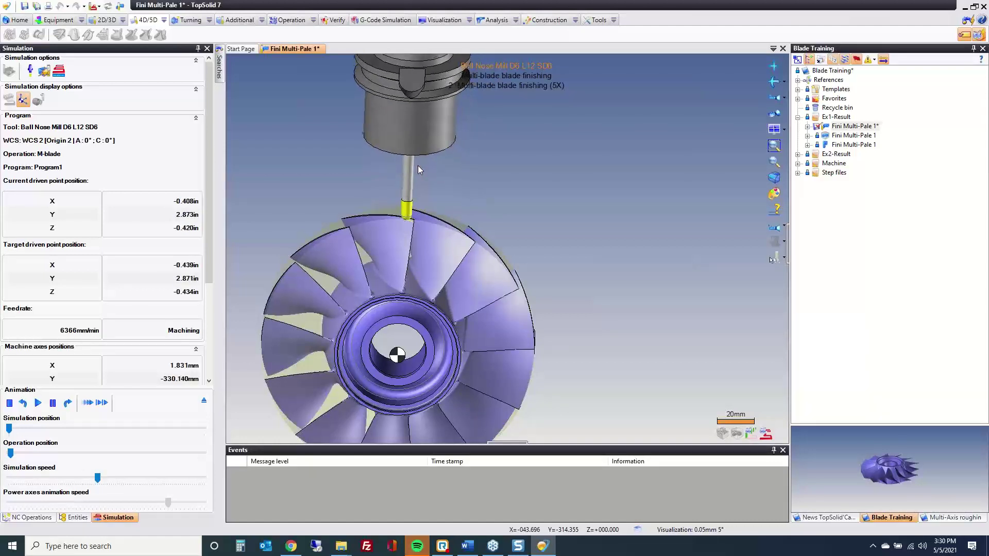
pyautogui.moveTo(11, 453); pyautogui.dragTo(83, 453)
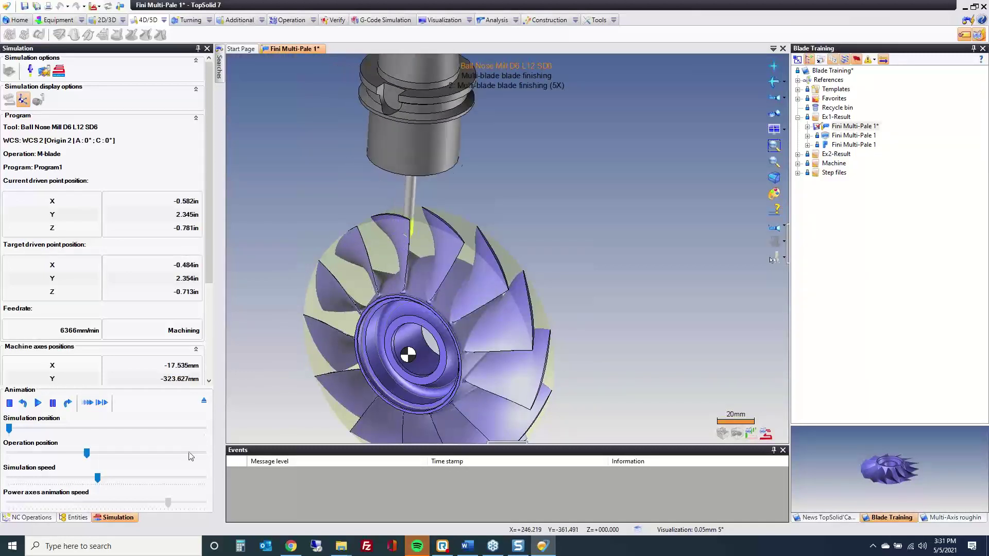
pyautogui.click(204, 401)
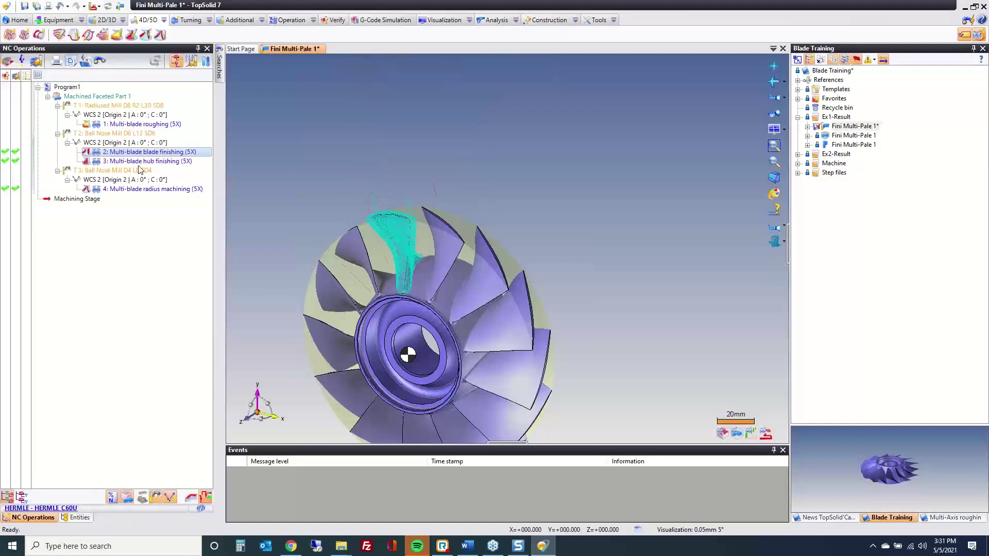
# - Review the multi-blade hub finishing operation's geometry, machining settings and toolpath between the blades, and validate it
pyautogui.click(140, 162)
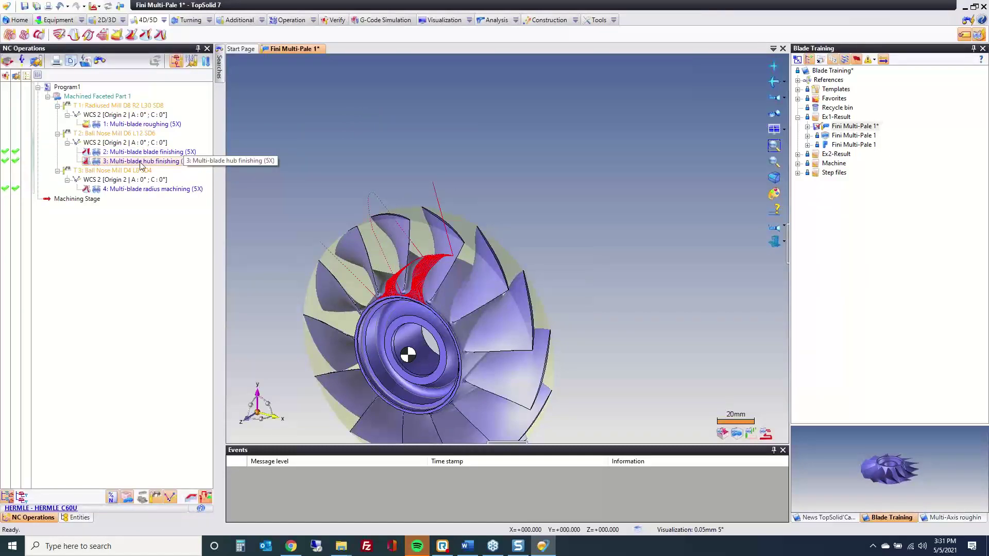
pyautogui.doubleClick(140, 161)
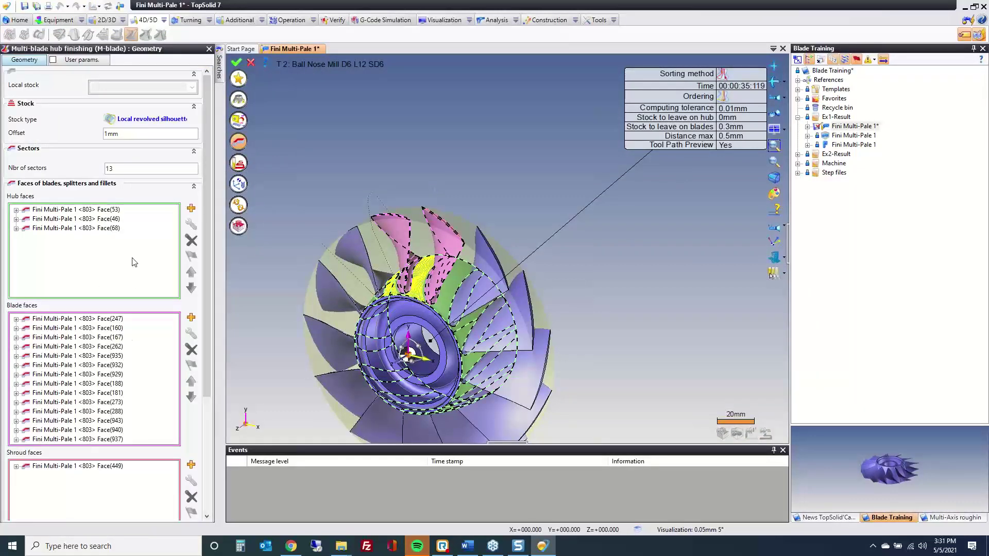
pyautogui.click(238, 163)
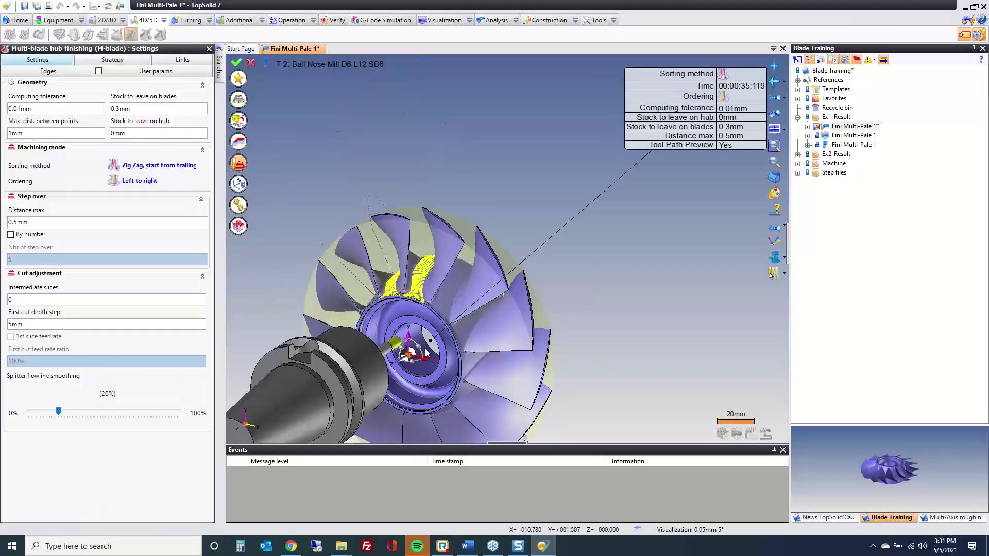
pyautogui.scroll(3, 420, 301)
pyautogui.scroll(5, 406, 275)
pyautogui.moveTo(430, 285)
pyautogui.mouseDown(button='middle')
pyautogui.moveTo(390, 305)
pyautogui.moveTo(443, 278)
pyautogui.moveTo(465, 253)
pyautogui.moveTo(430, 291)
pyautogui.mouseUp(button='middle')
pyautogui.click(237, 62)
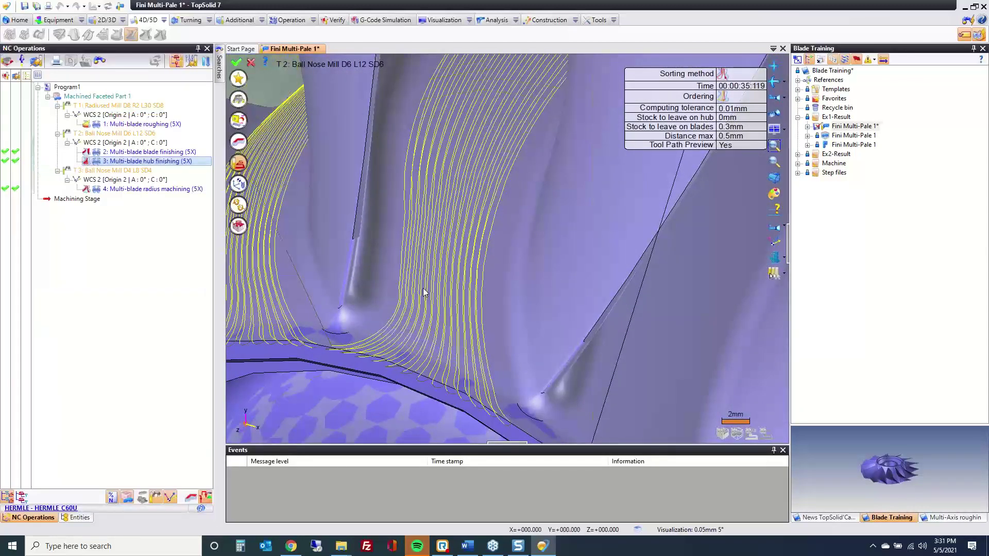
# - Open the multi-blade radius machining operation, inspect the ball nose mill along the fillet toolpath around the blade base, and close it
pyautogui.click(141, 189)
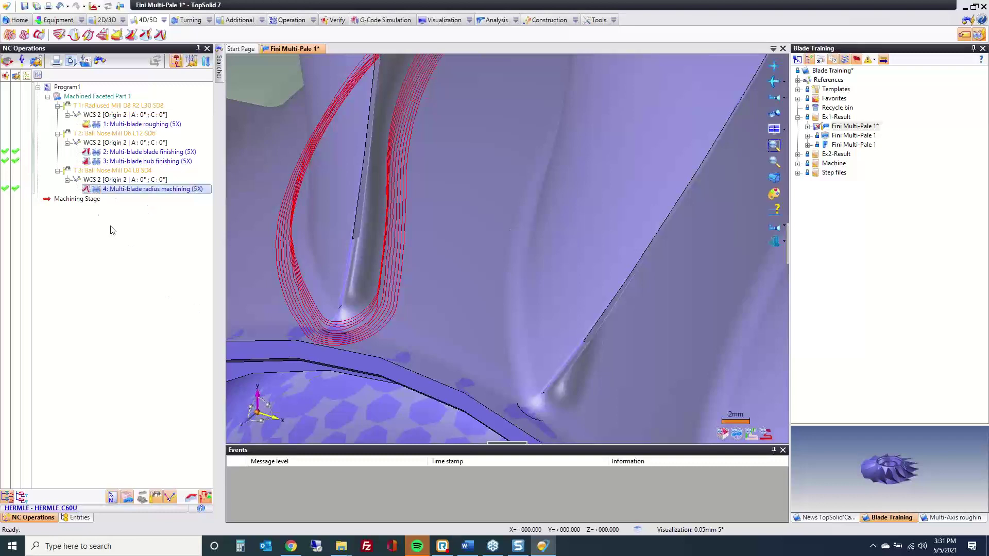
pyautogui.doubleClick(129, 189)
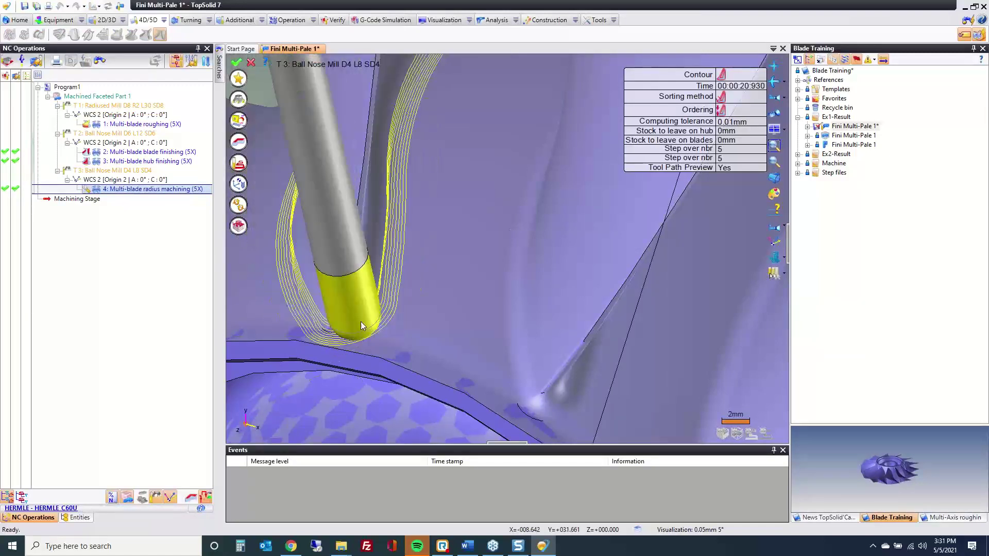
pyautogui.scroll(-5, 315, 332)
pyautogui.moveTo(315, 332); pyautogui.dragTo(443, 361, button='middle')
pyautogui.scroll(5, 418, 356)
pyautogui.scroll(-5, 443, 361)
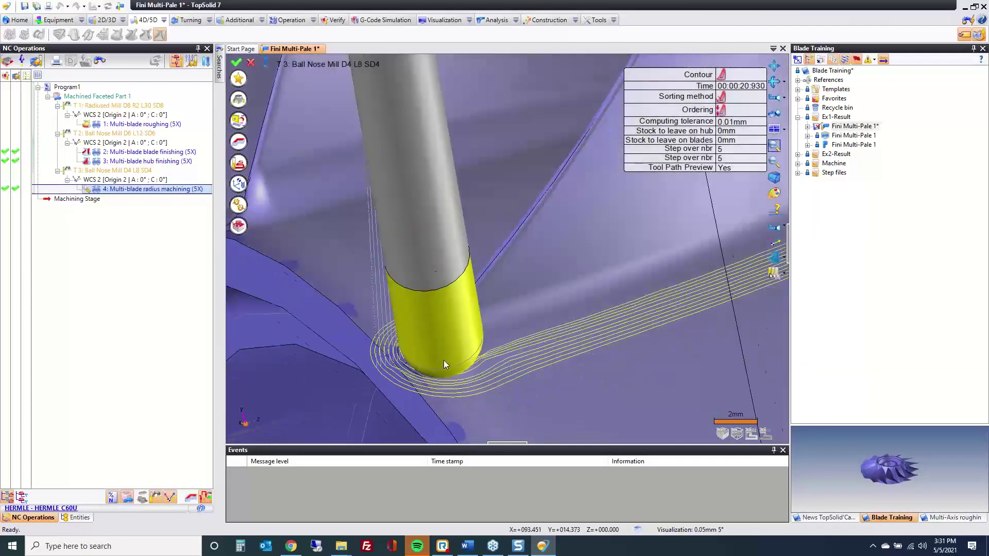
pyautogui.scroll(-10, 443, 360)
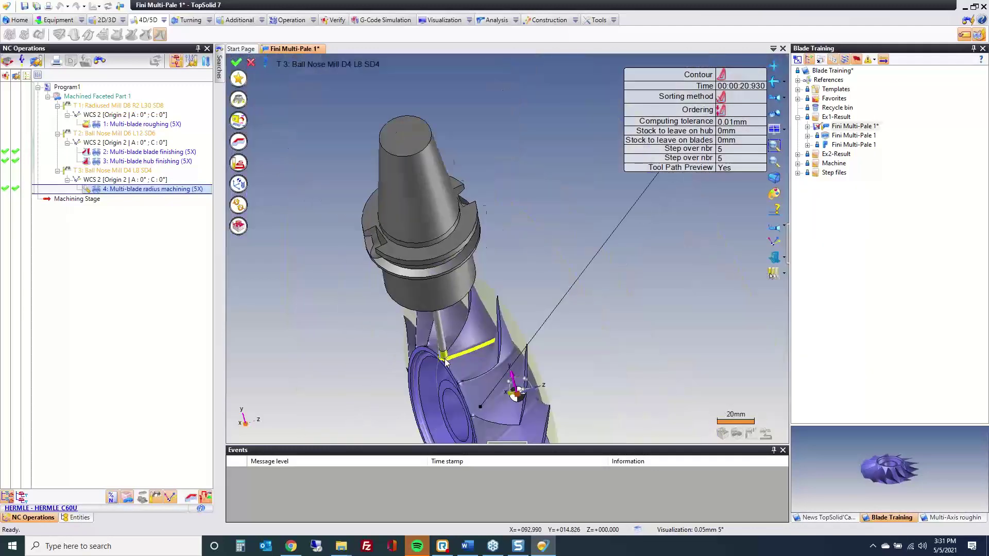
pyautogui.moveTo(487, 340); pyautogui.dragTo(342, 219)
pyautogui.press('Return')
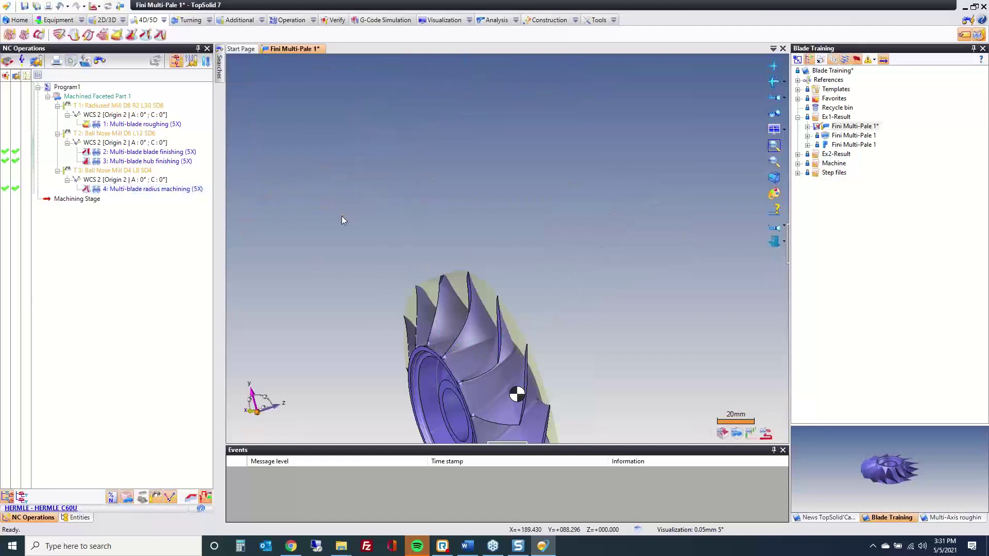